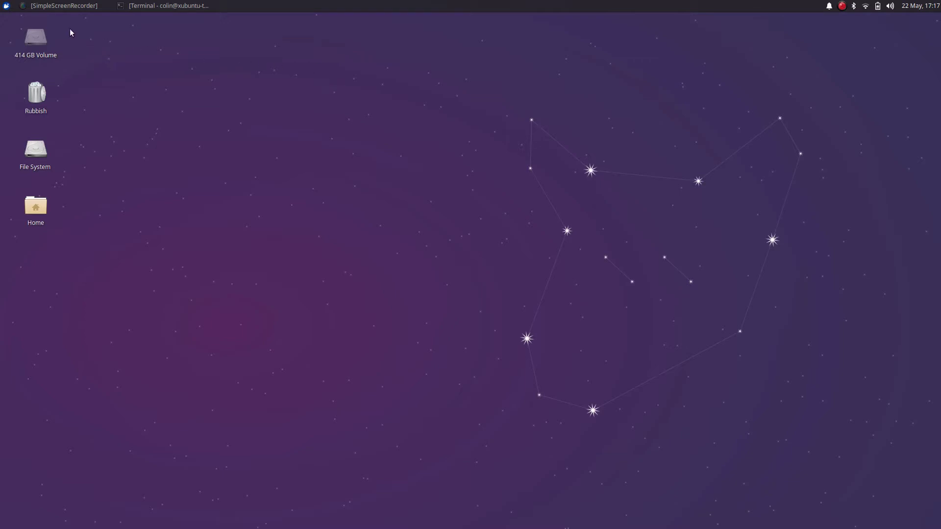
Step: Launch About Xfce from a Whisker Menu search for 'about', maximise it, then bring the terminal forward
click(6, 6)
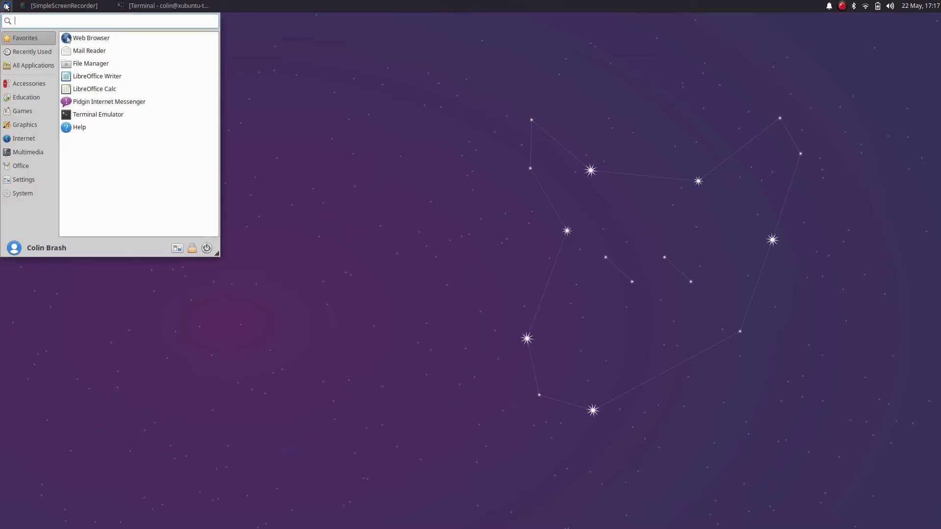
text(about)
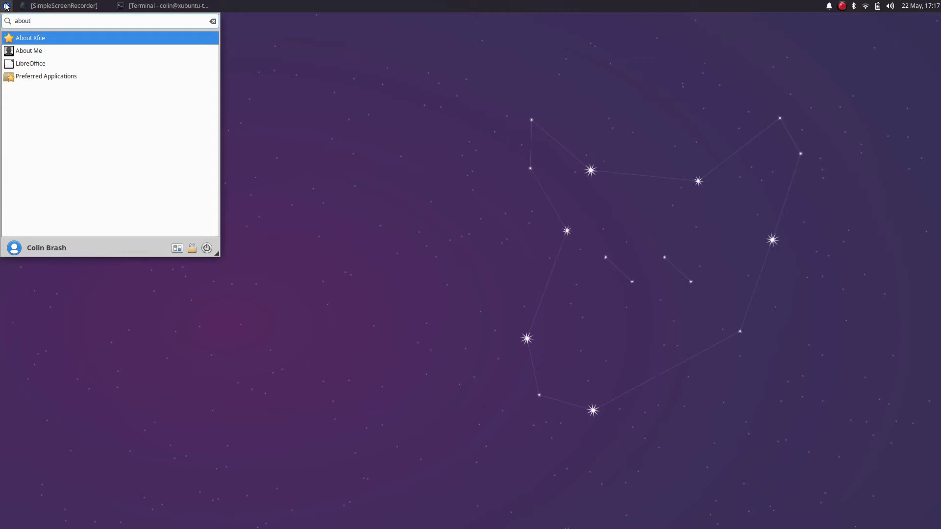
key(Return)
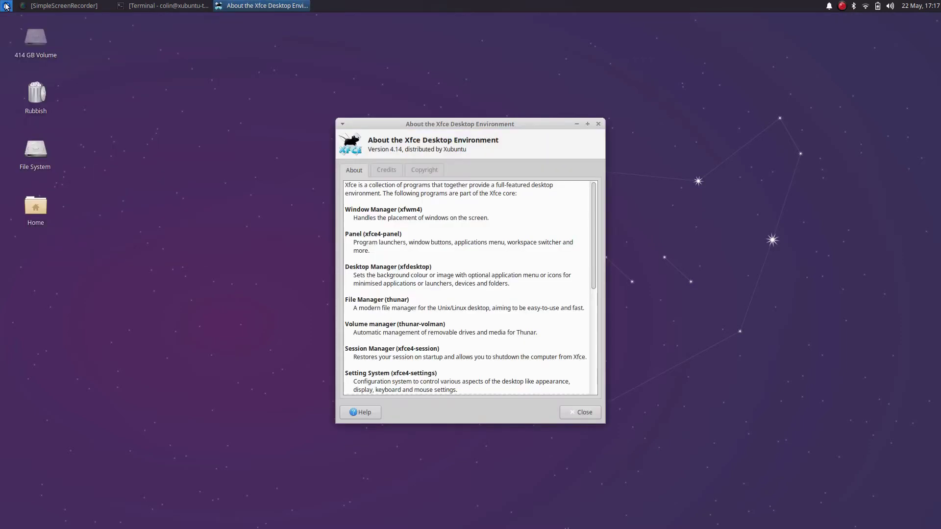
double_click(453, 125)
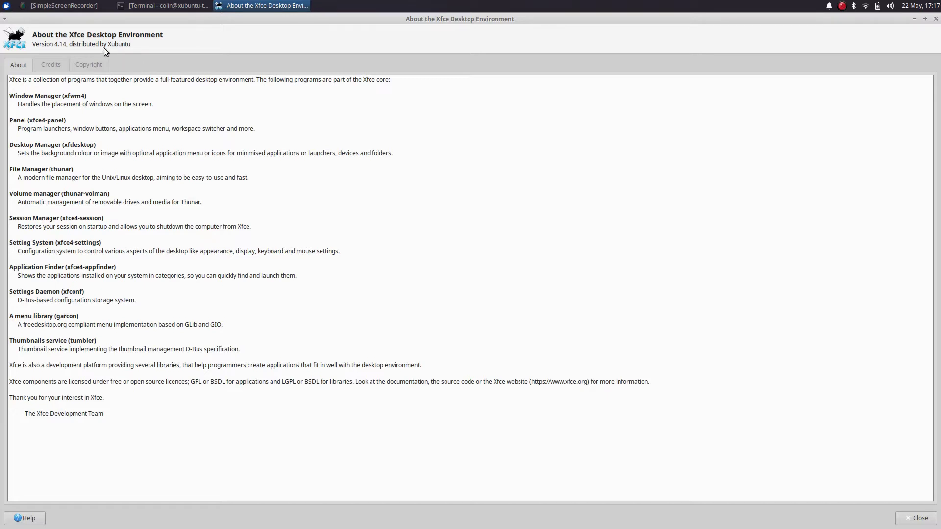
click(147, 6)
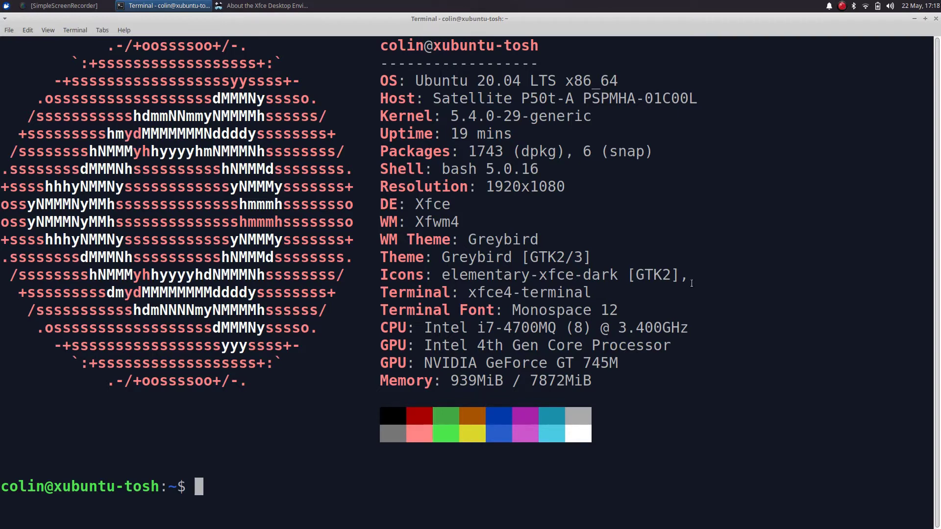
Step: Drag the maximised terminal's title bar to restore it and move it aside
drag(567, 18, 519, 4)
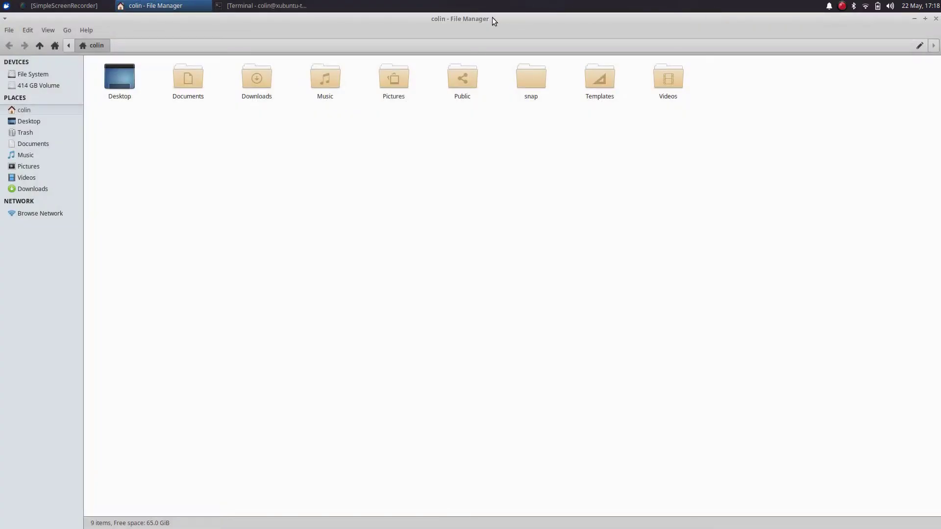
Step: Restore the file manager to a smaller window, then maximise it to fill the screen again
drag(491, 17, 371, 84)
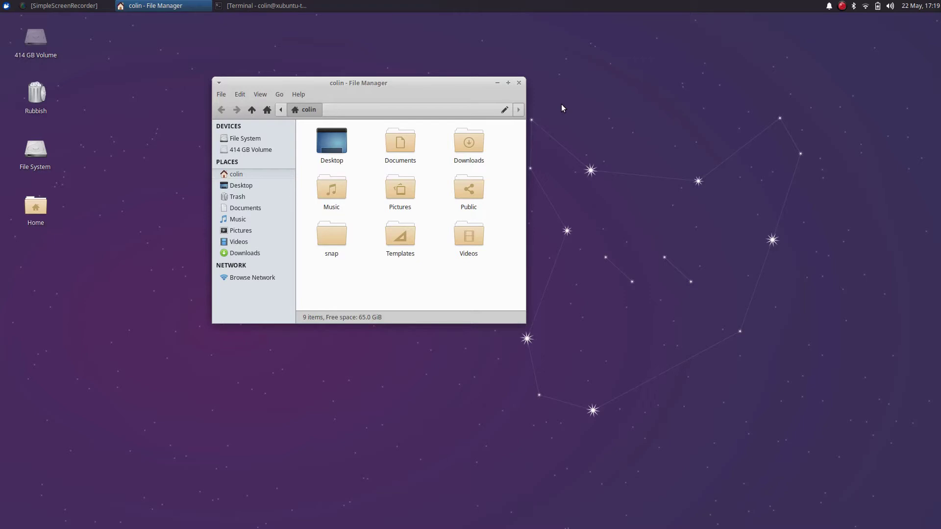
drag(433, 83, 436, 17)
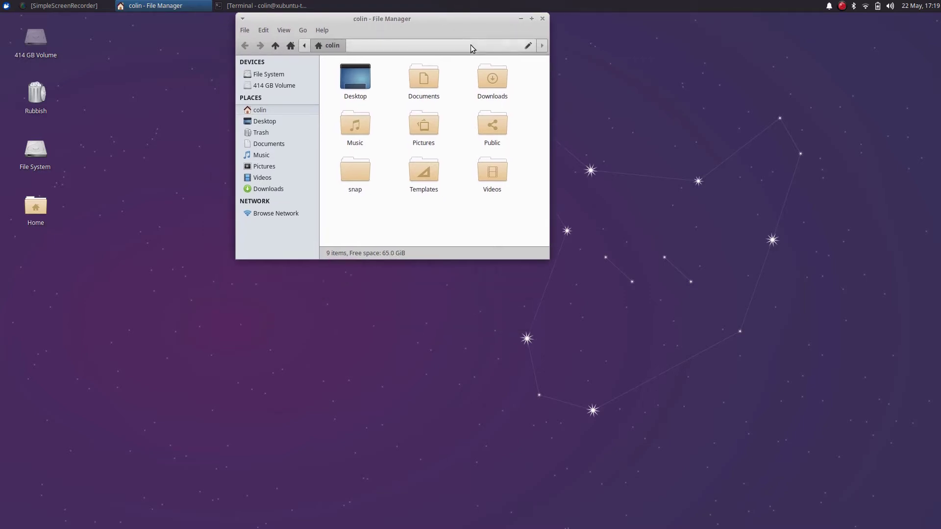
double_click(453, 18)
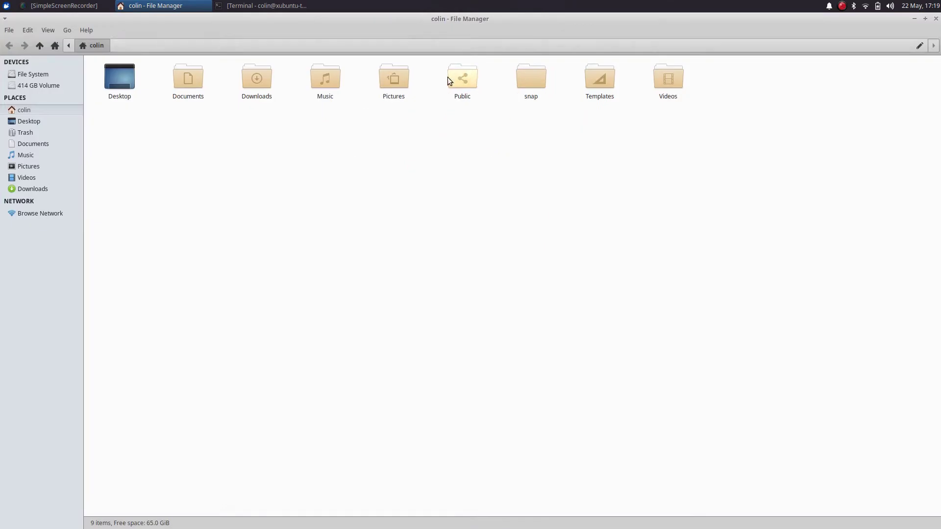
Step: Switch the location selector to Toolbar Style, showing /home/colin/ as a text path
click(47, 31)
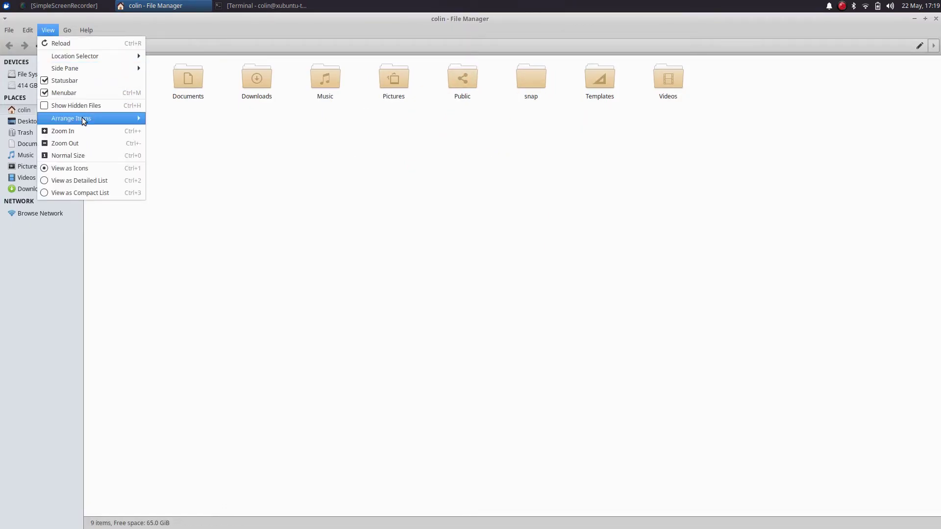
mouse_move(83, 57)
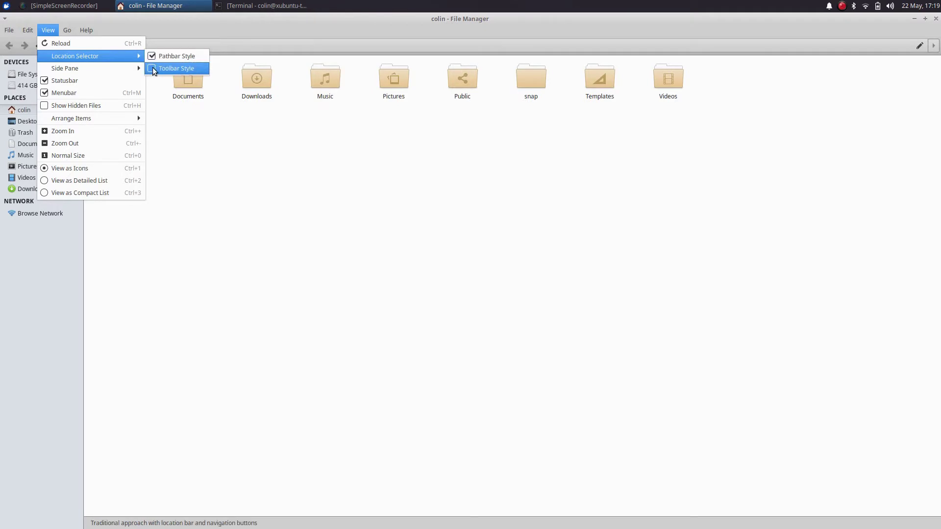
click(174, 69)
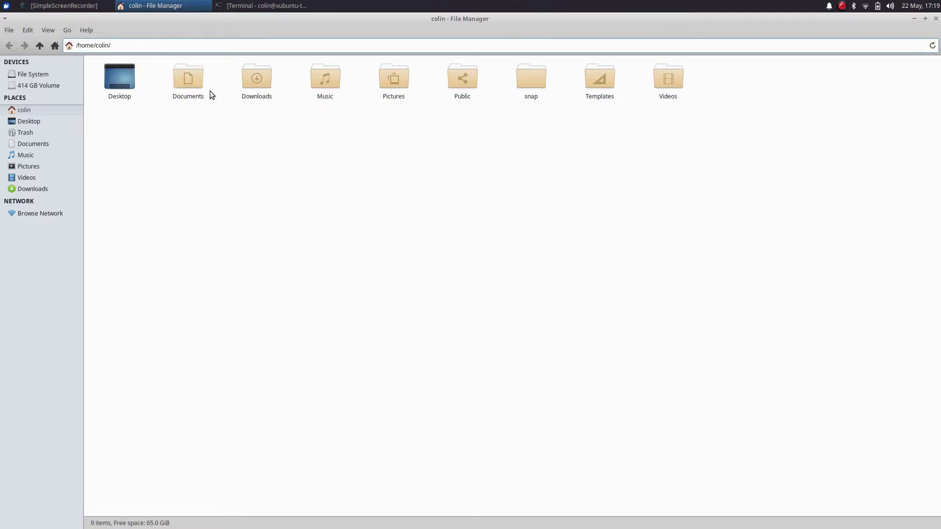
Step: Drill down through Documents, path1 and path2 into the path3 folder
double_click(191, 78)
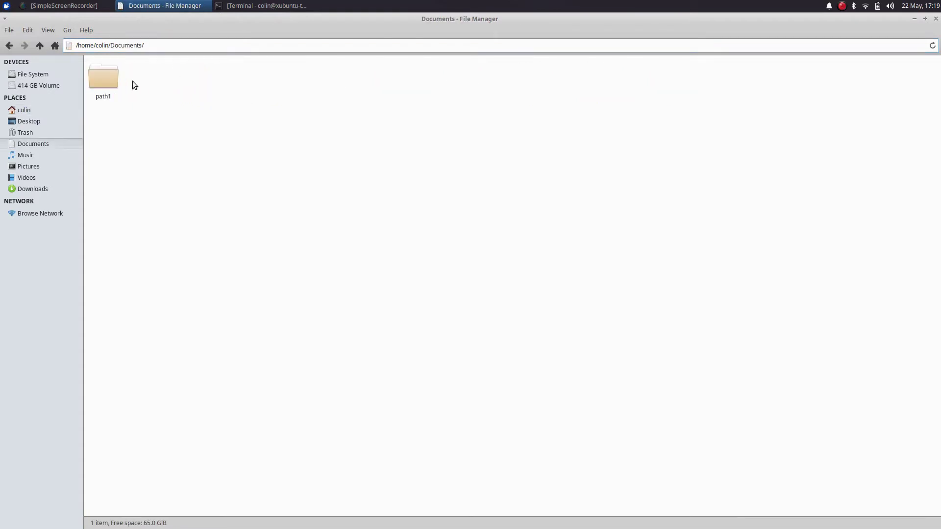
double_click(106, 76)
click(106, 75)
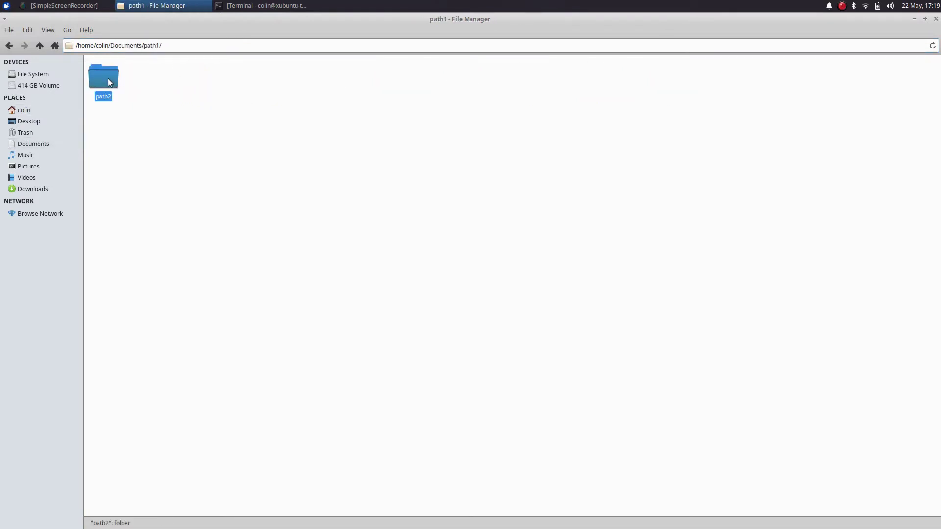
double_click(104, 75)
double_click(108, 80)
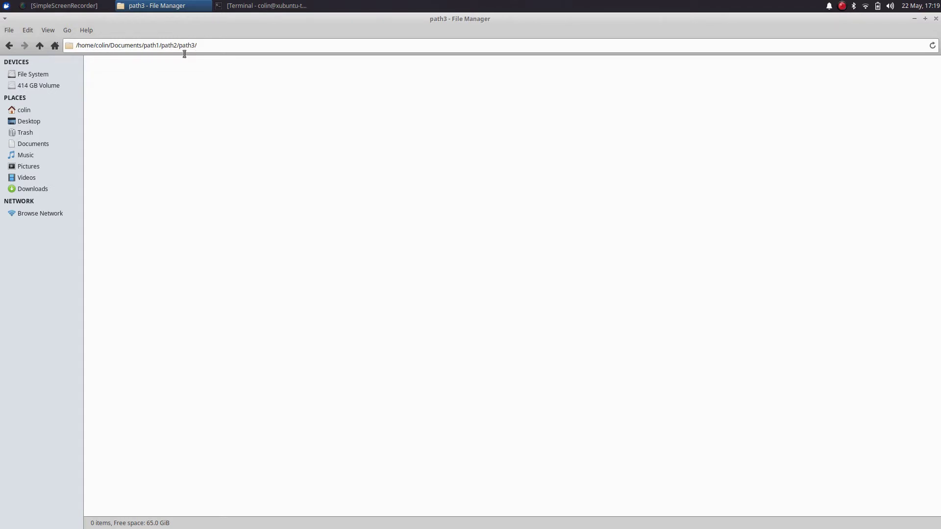
Step: Switch the location selector back to Pathbar Style
click(43, 30)
mouse_move(71, 57)
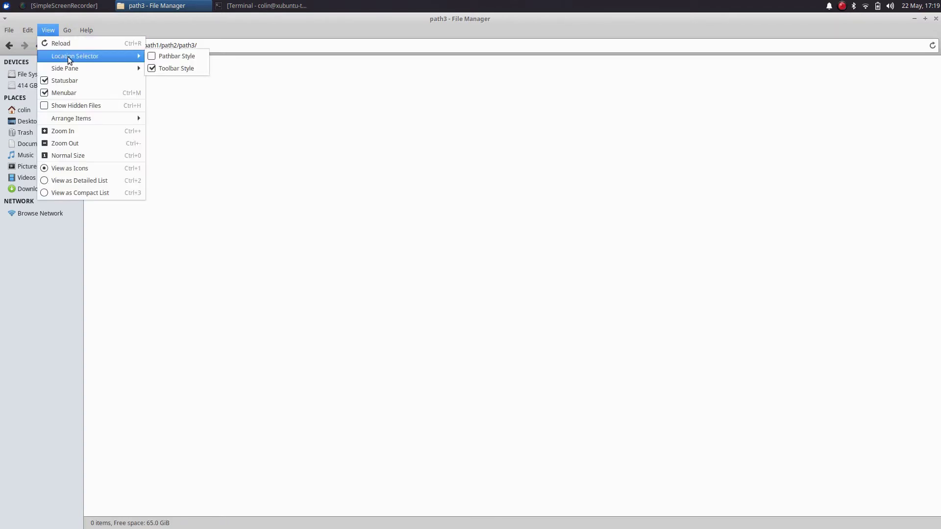
click(154, 56)
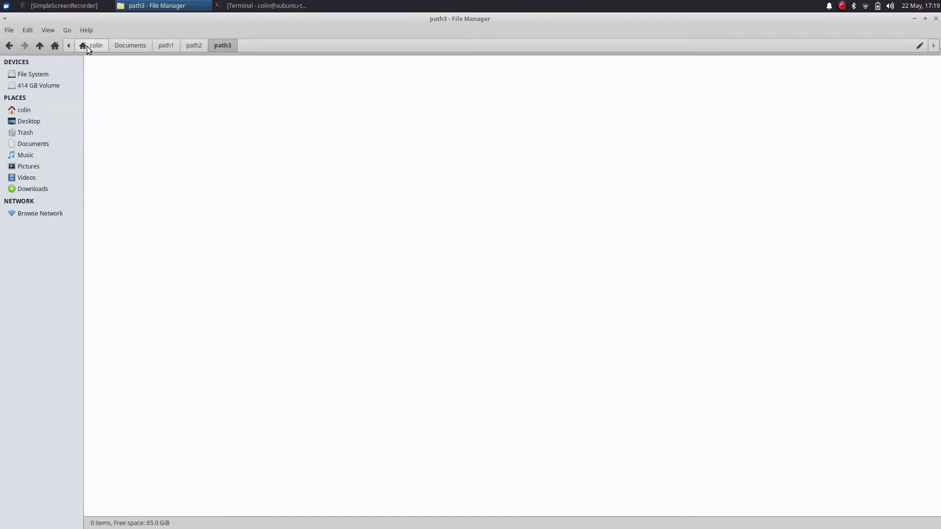
Step: Jump back through path2 and Documents to the colin home folder using the path bar
click(193, 46)
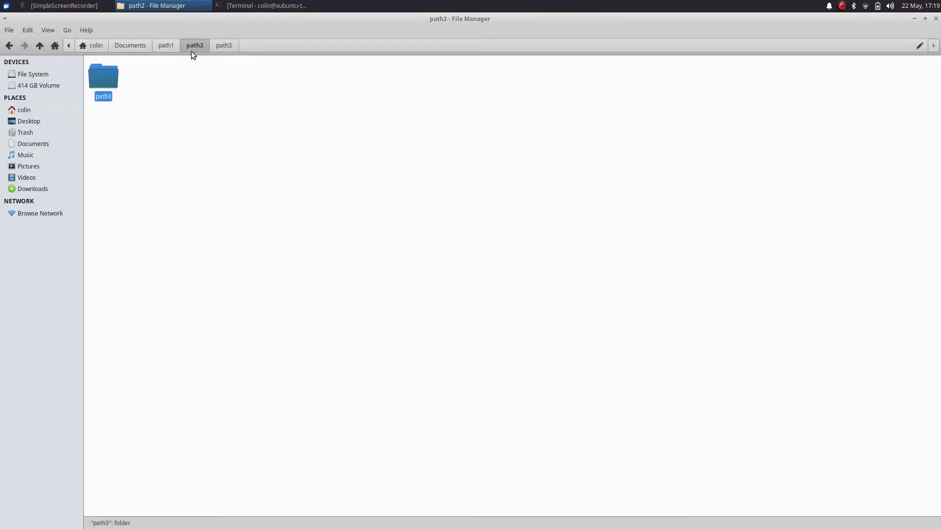
click(136, 47)
click(94, 45)
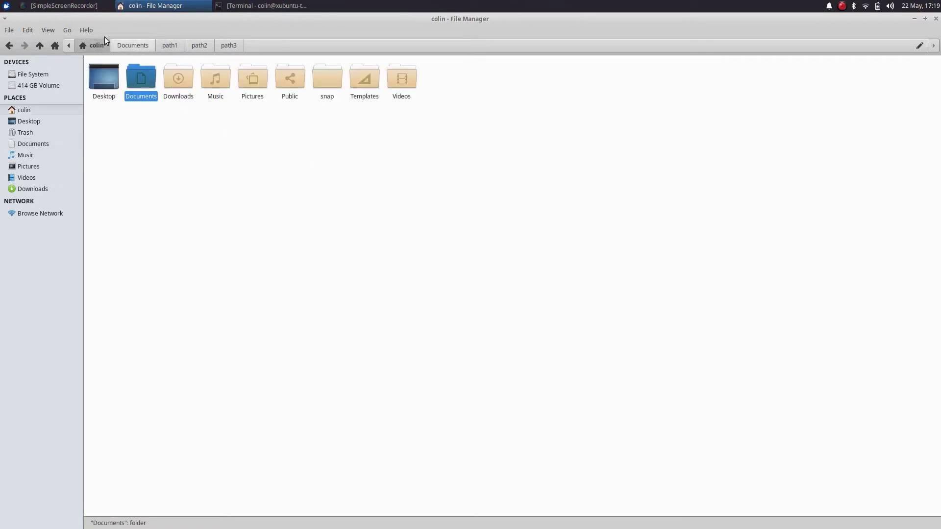
click(44, 29)
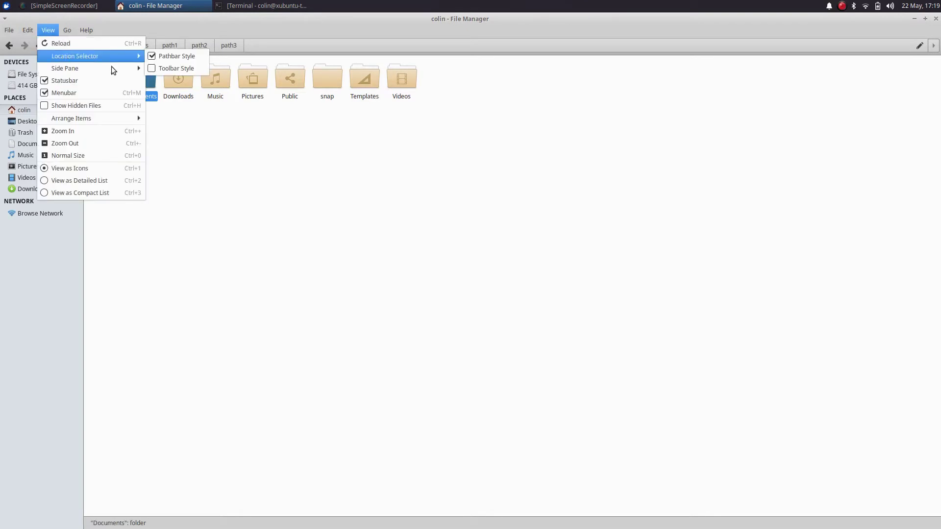
click(50, 30)
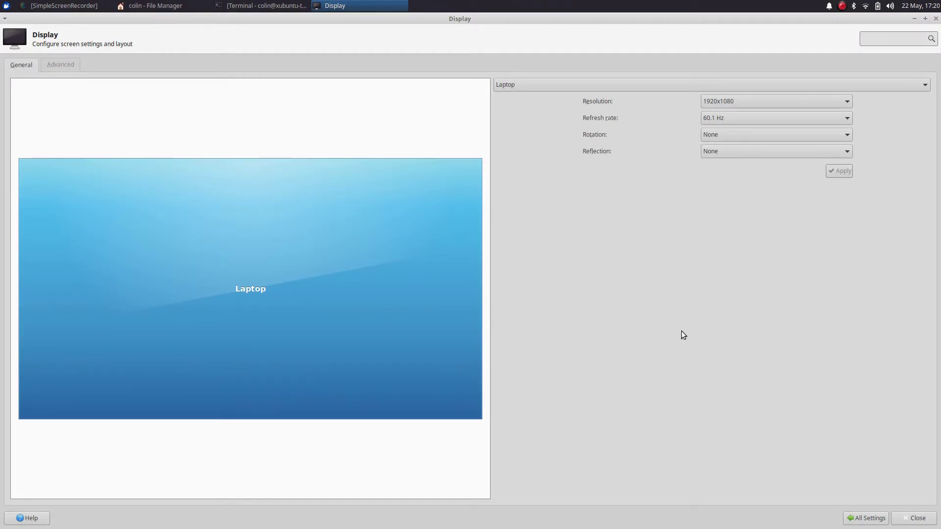
Step: Look at the Advanced tab, then confirm screen rotation and reflection both stay at None
click(73, 69)
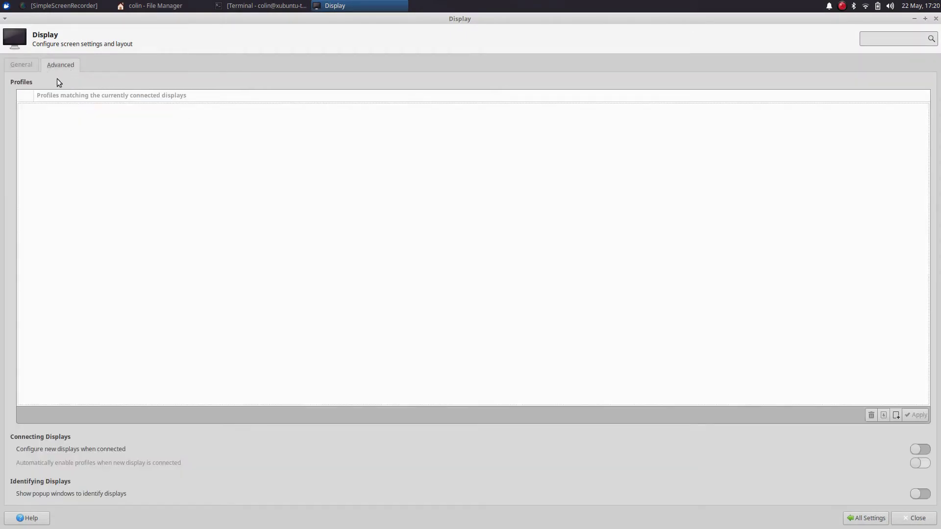
click(21, 64)
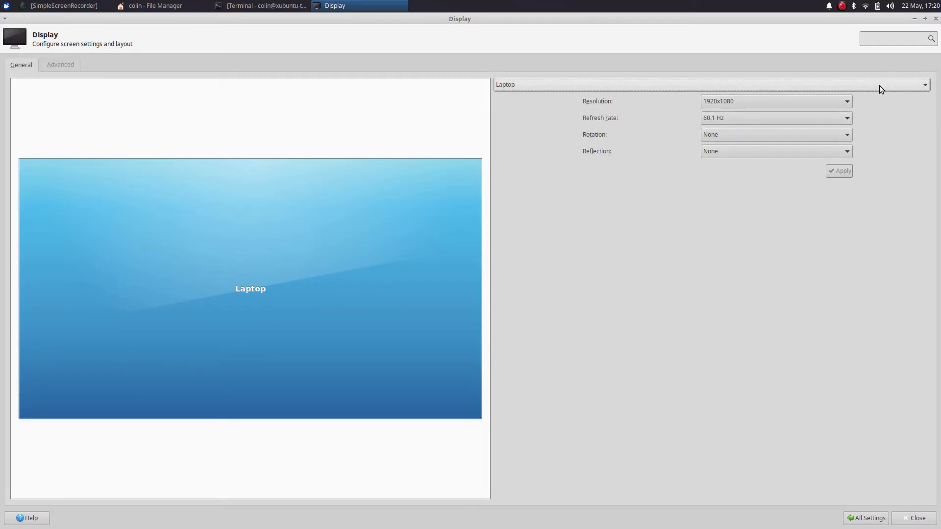
click(730, 134)
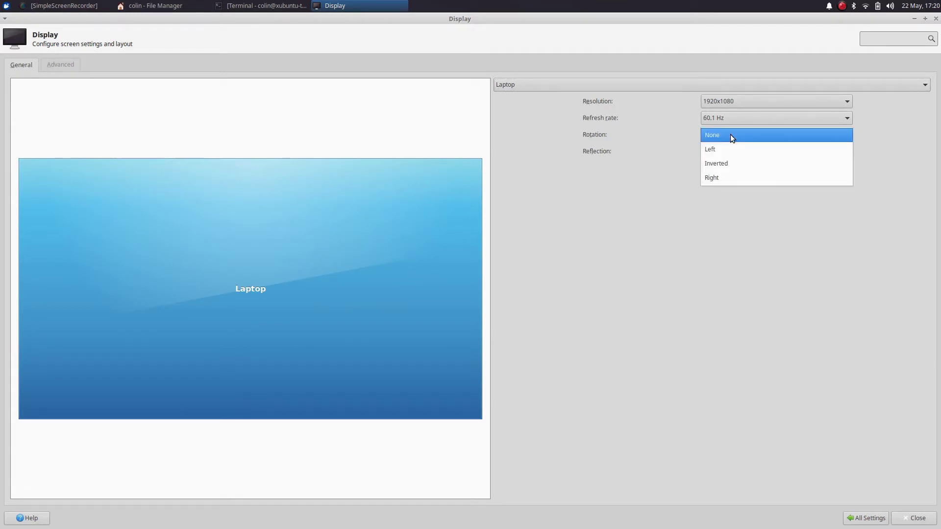
click(730, 134)
click(748, 154)
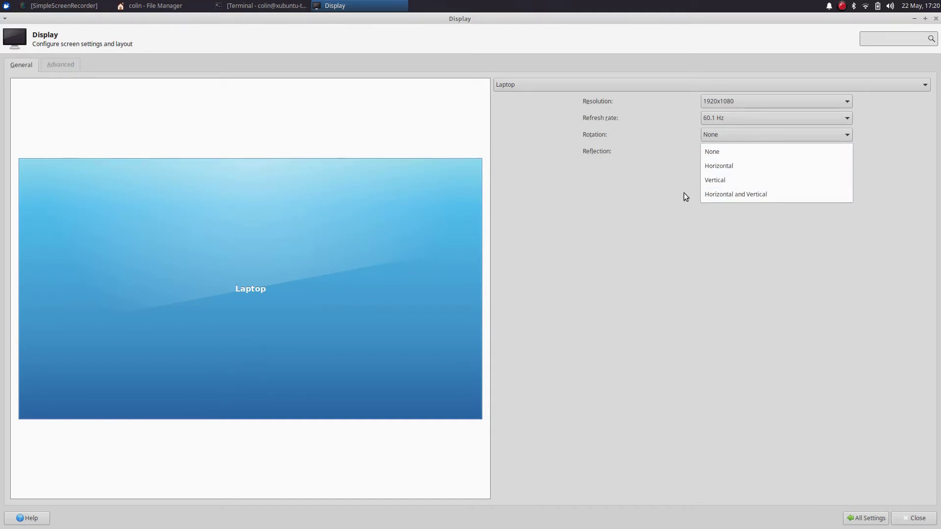
click(645, 189)
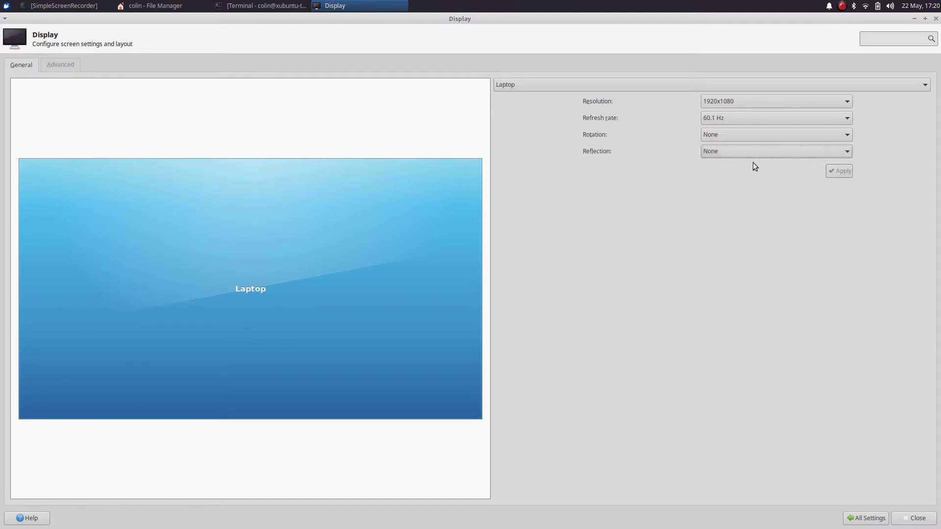
click(745, 137)
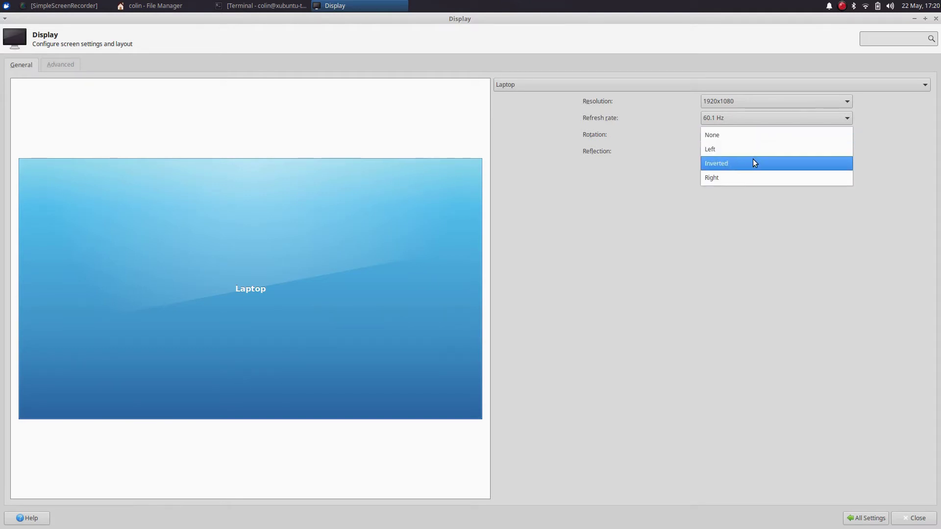
click(633, 134)
Step: Keep Laptop as the configured display and check the Advanced profiles again
click(828, 84)
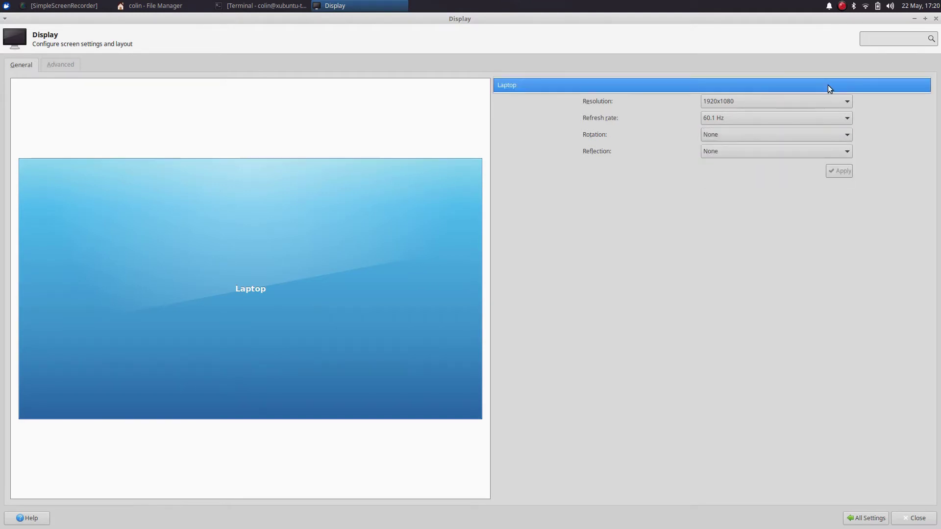
click(828, 87)
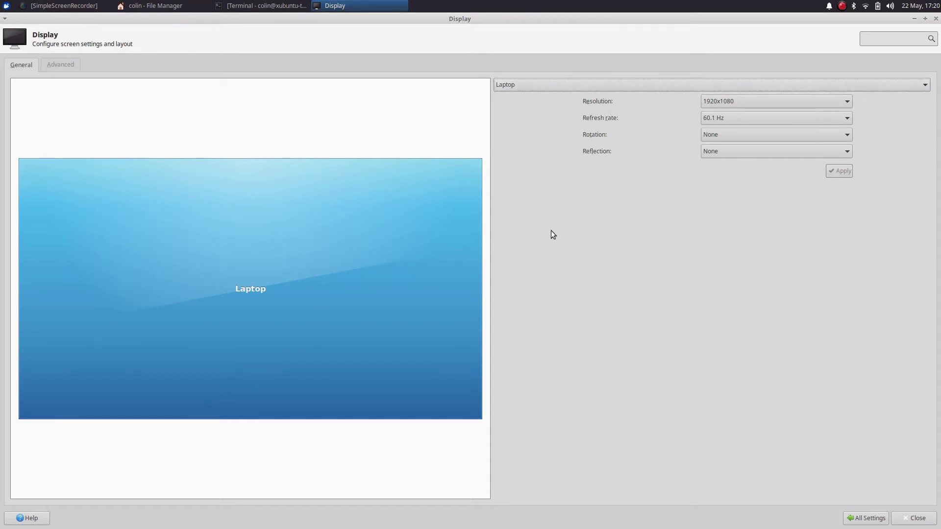
click(69, 66)
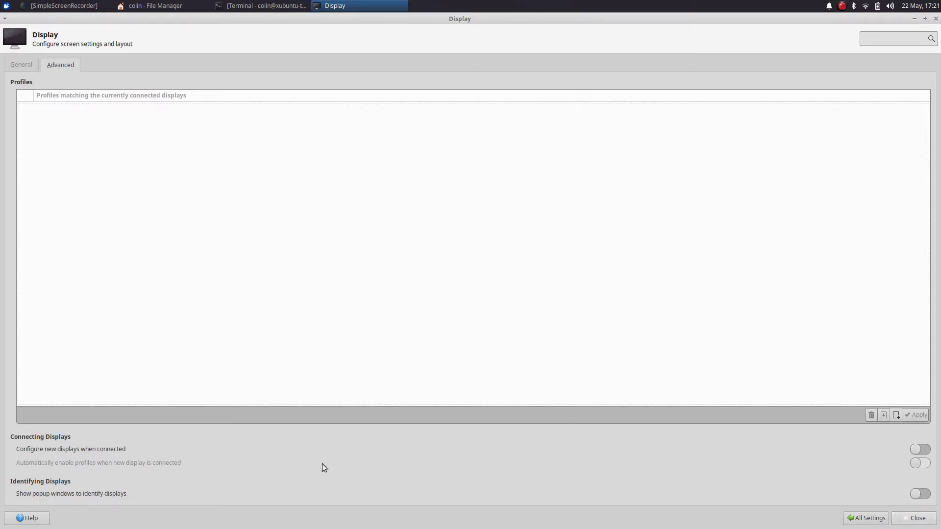
click(16, 67)
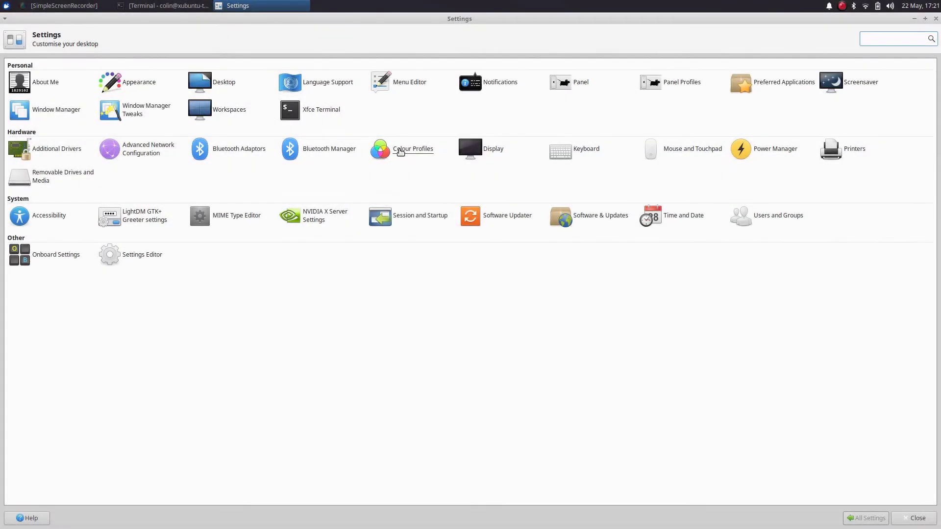
Step: Open Colour Profiles, scroll through it, and cancel adding a profile to the laptop screen
click(400, 152)
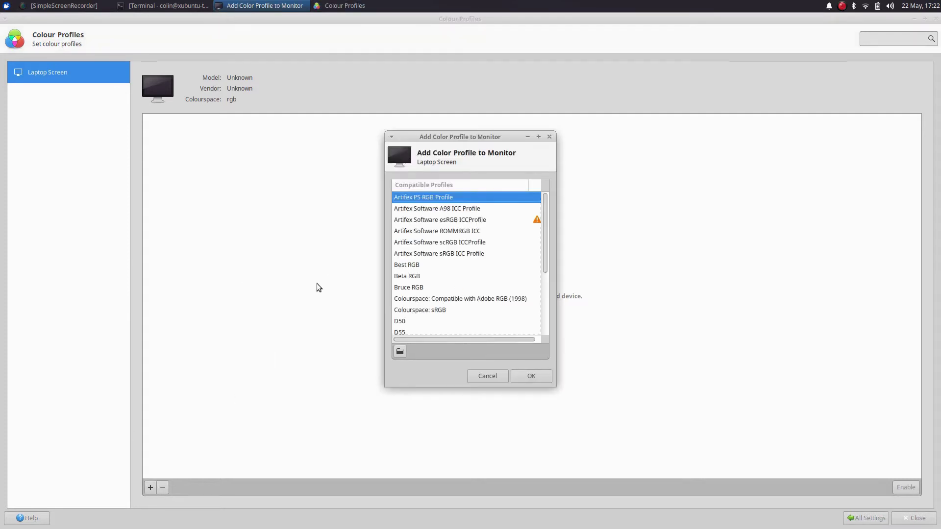
scroll(436, 266, down, 4)
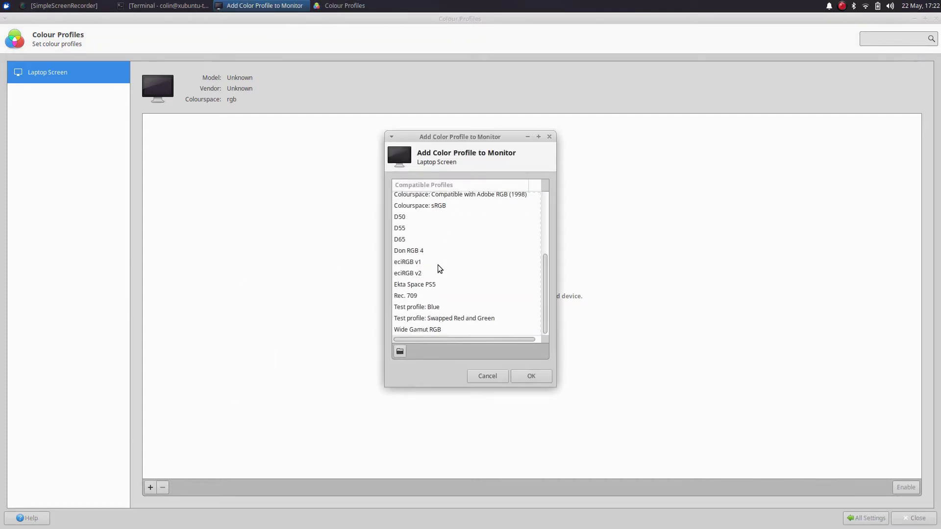
scroll(439, 268, up, 2)
scroll(440, 268, up, 3)
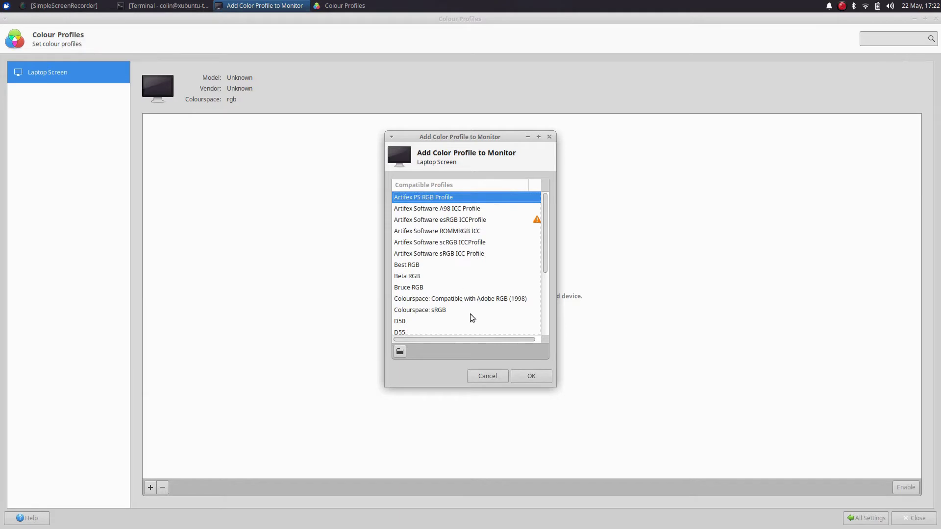
click(485, 375)
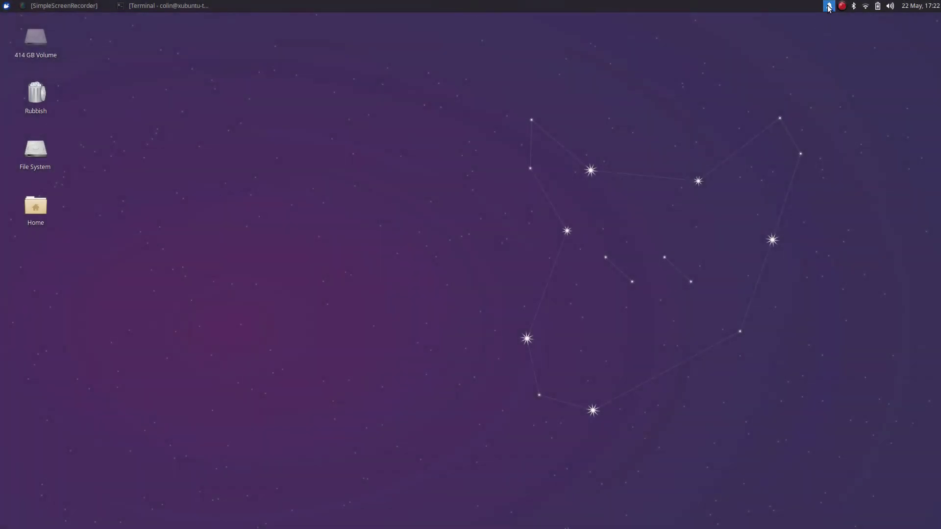
Step: Open Notification settings from the tray icon and view the Applications and Log tabs
click(828, 6)
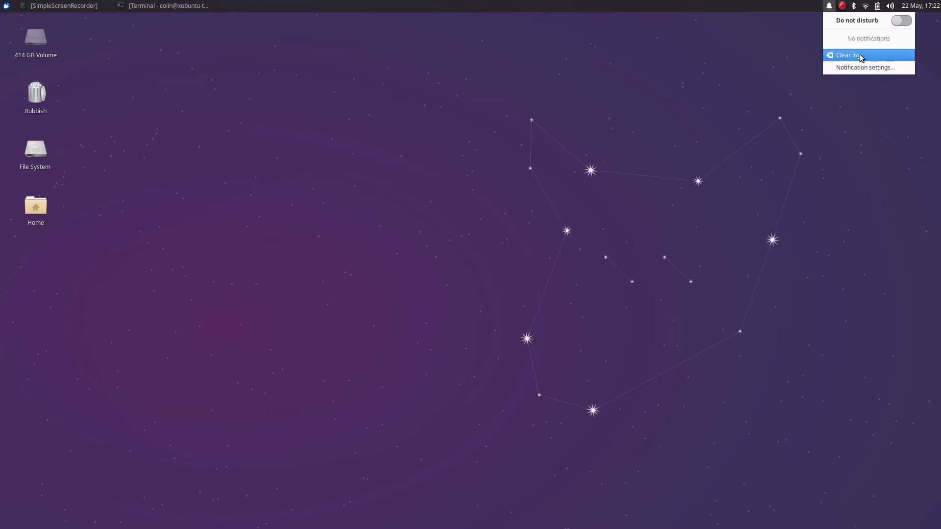
click(863, 85)
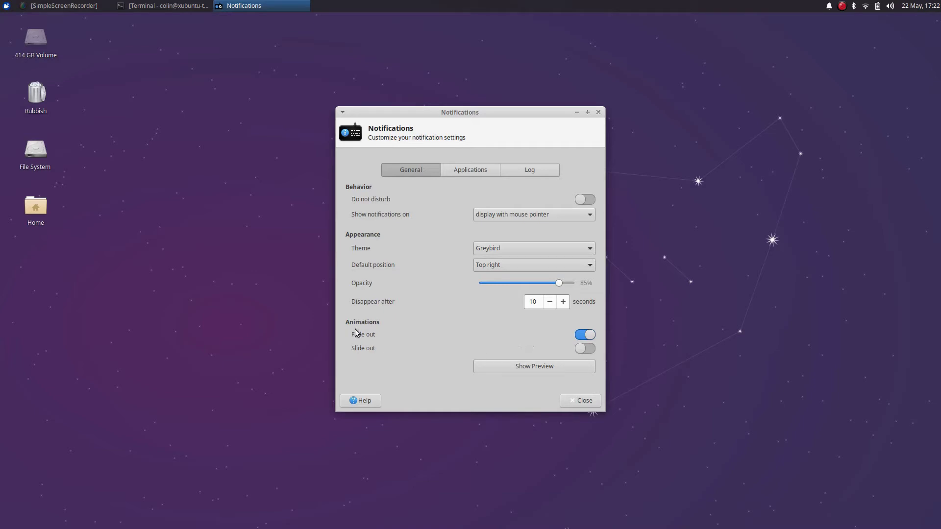
click(478, 172)
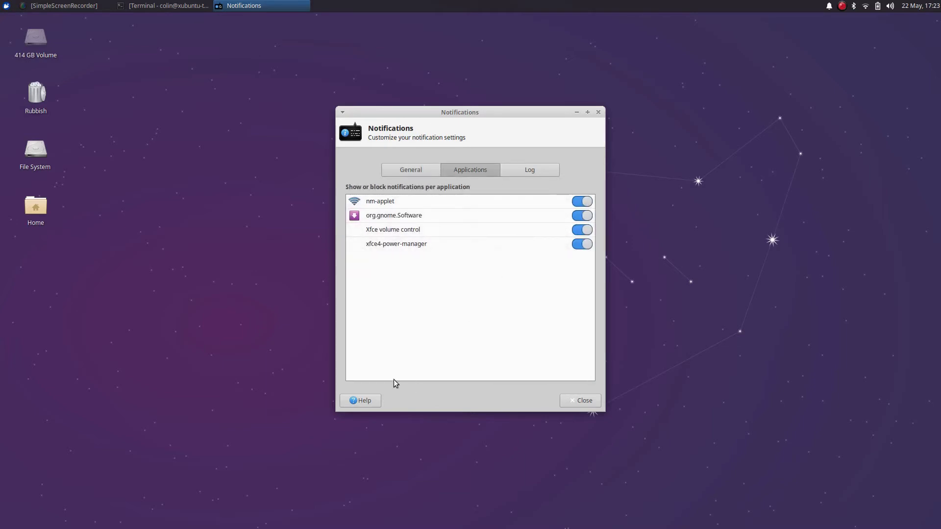
click(537, 171)
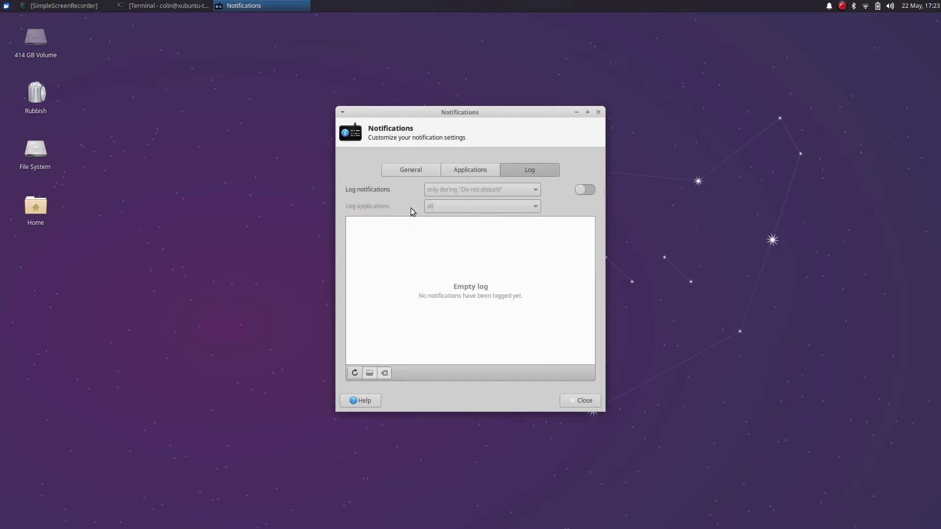
click(393, 170)
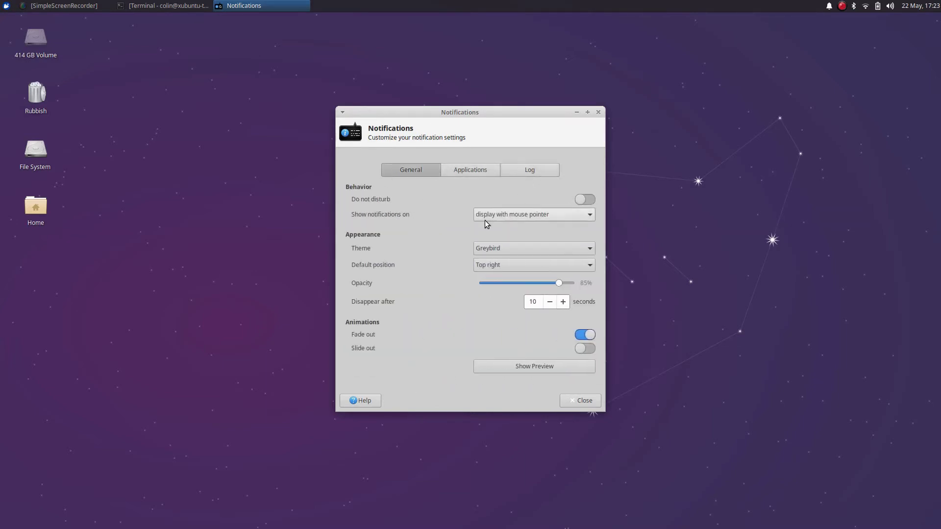
Step: Check the display and theme options, keeping Greybird, and show a sample notification preview
click(536, 214)
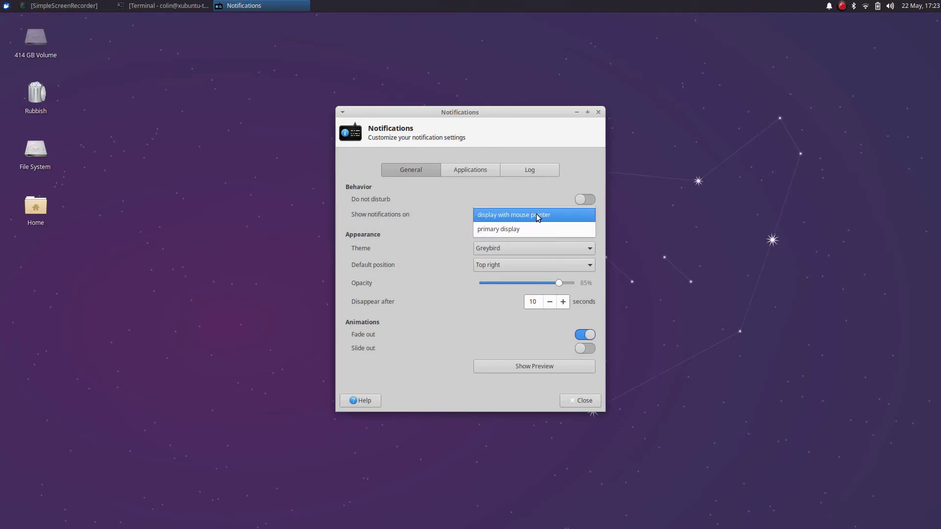
click(445, 213)
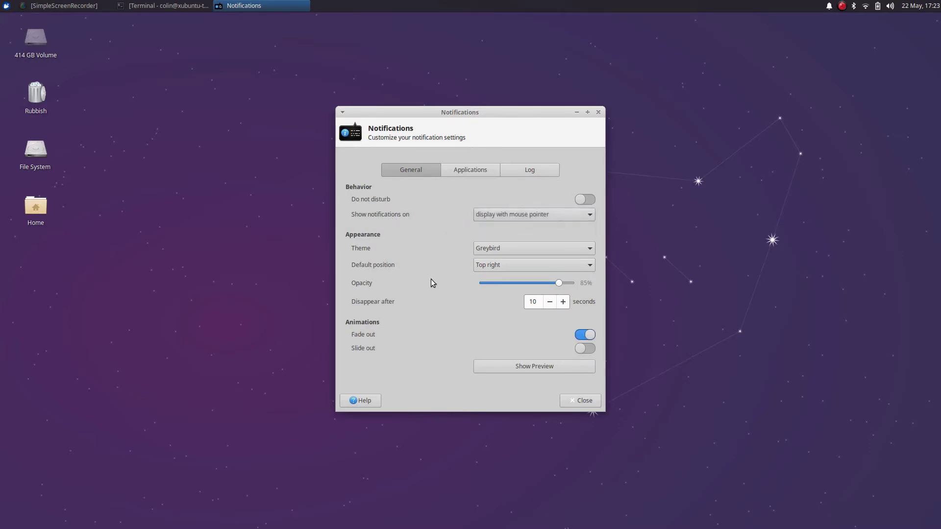
click(507, 248)
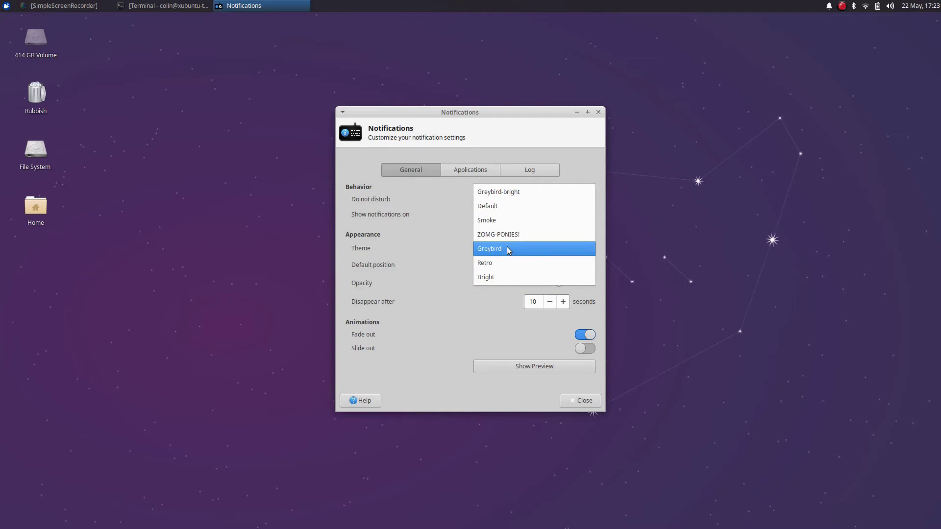
click(442, 243)
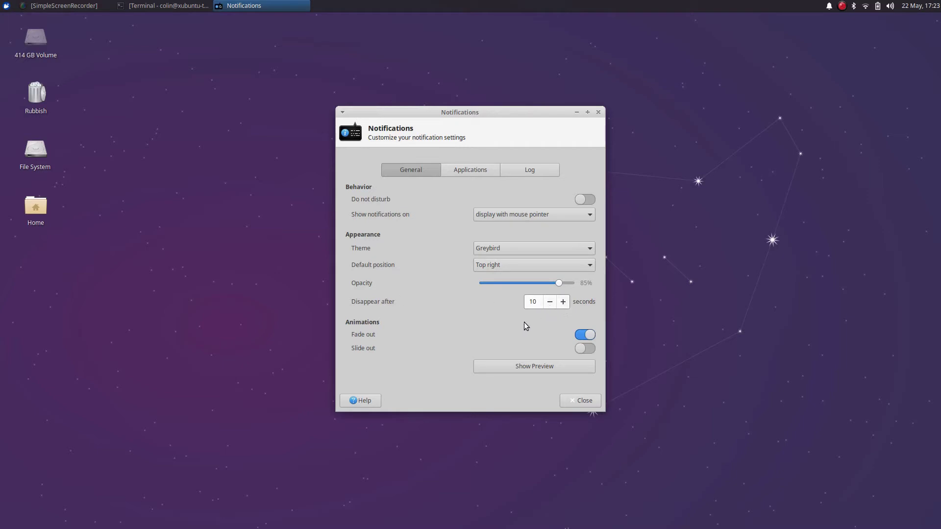
click(554, 367)
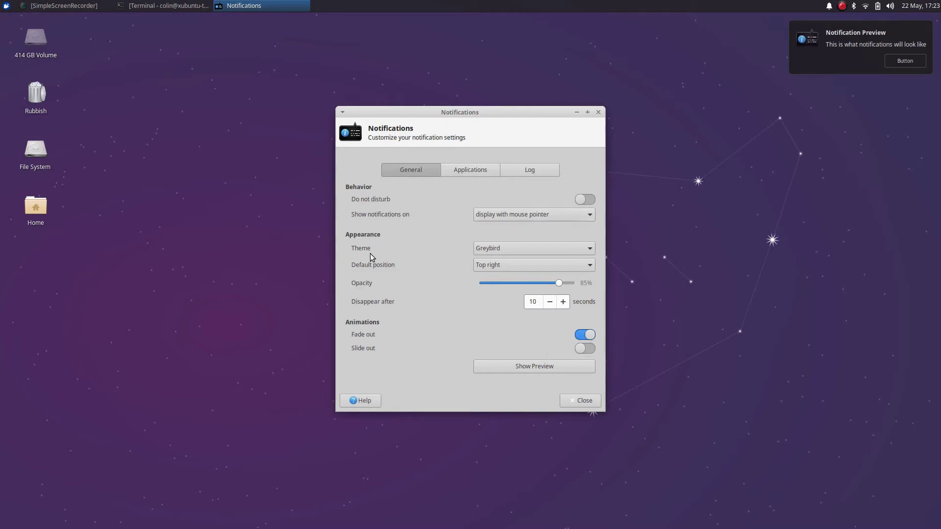
Step: Try the Greybird-bright, Default, Smoke and ZOMG-PONIES! notification themes
click(486, 250)
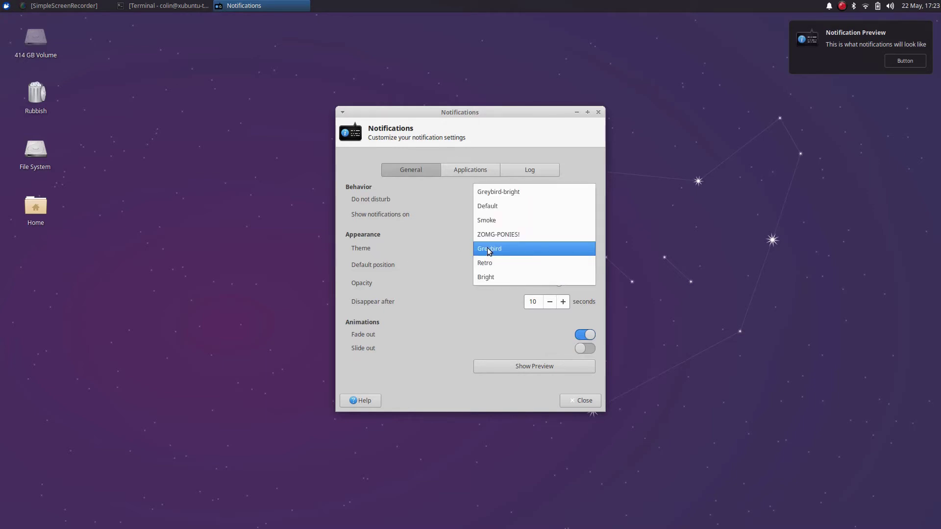
click(503, 192)
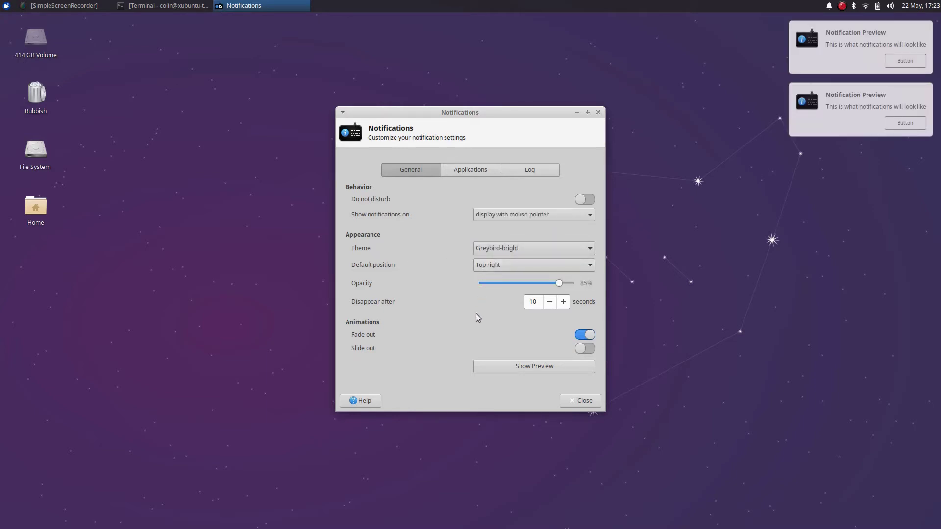
click(504, 251)
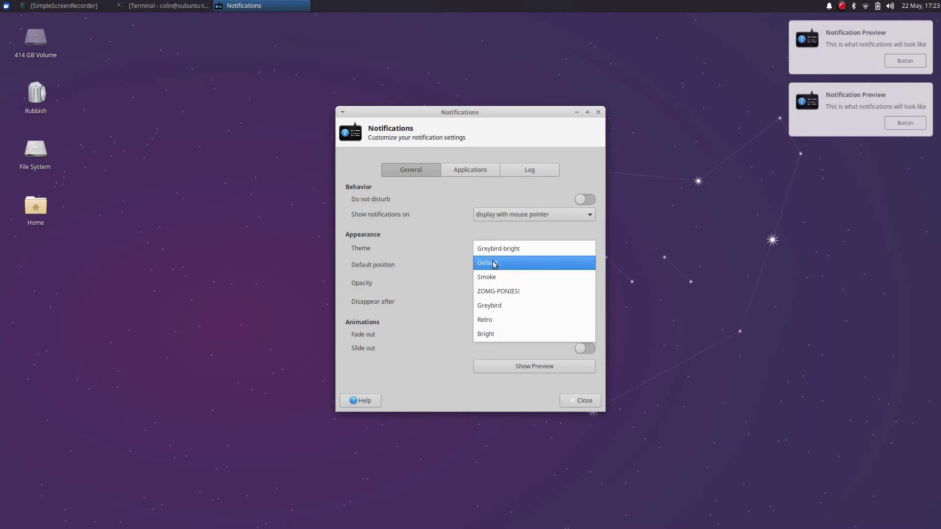
click(492, 267)
click(514, 251)
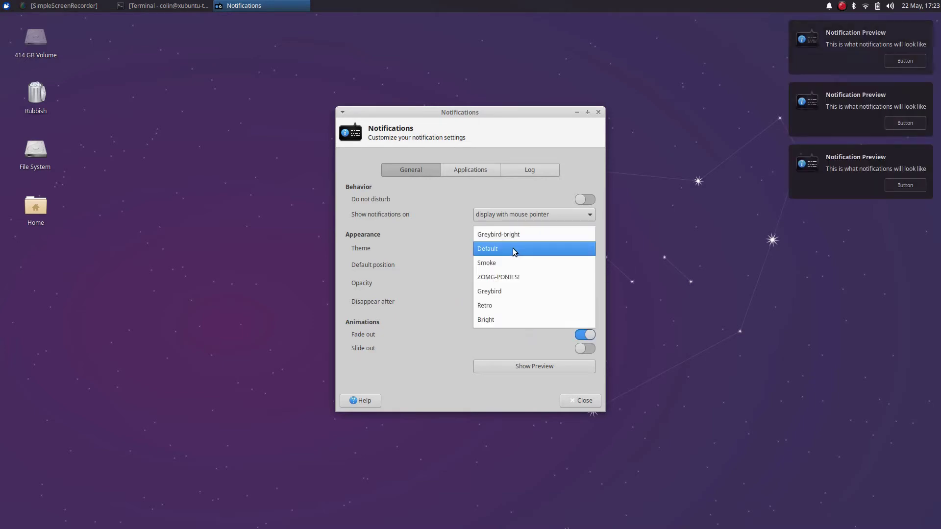
click(496, 263)
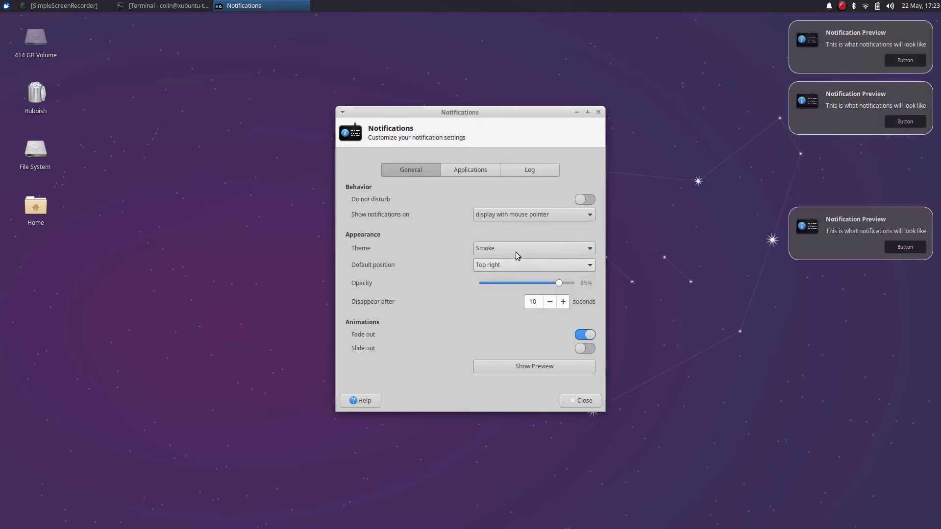
click(516, 251)
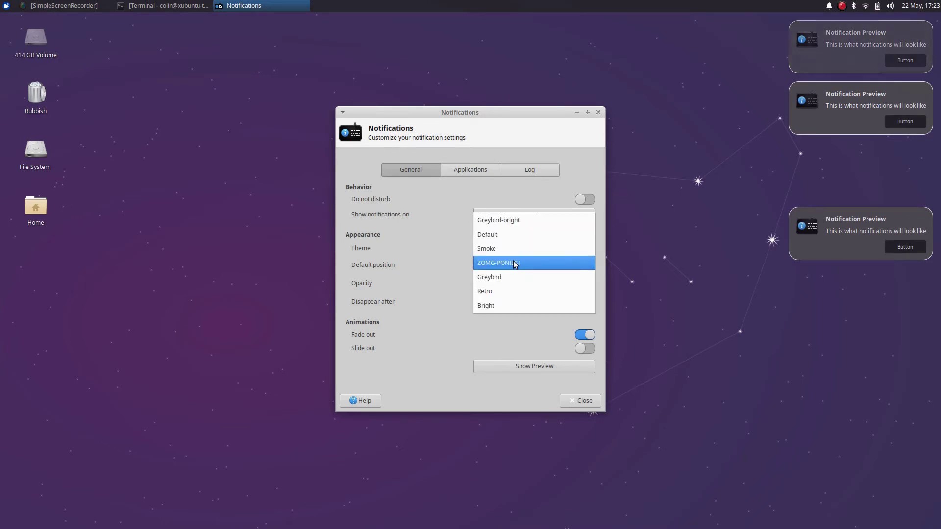
click(513, 263)
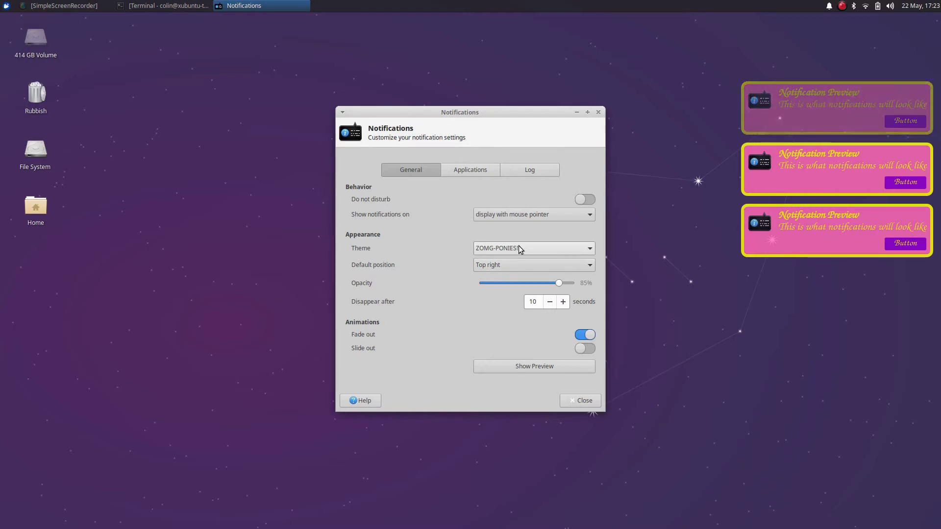
Step: Try the Greybird, Retro and Bright themes, finishing on the Default notification theme
click(518, 248)
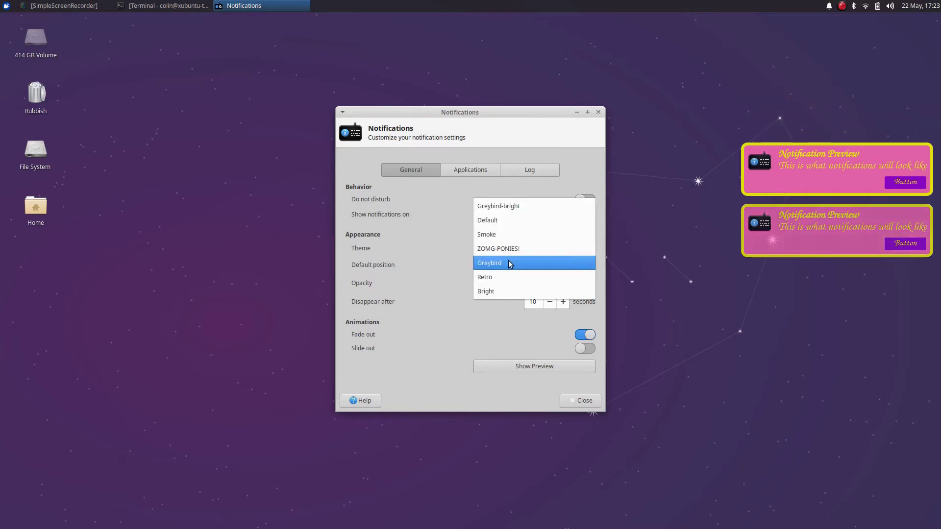
click(509, 262)
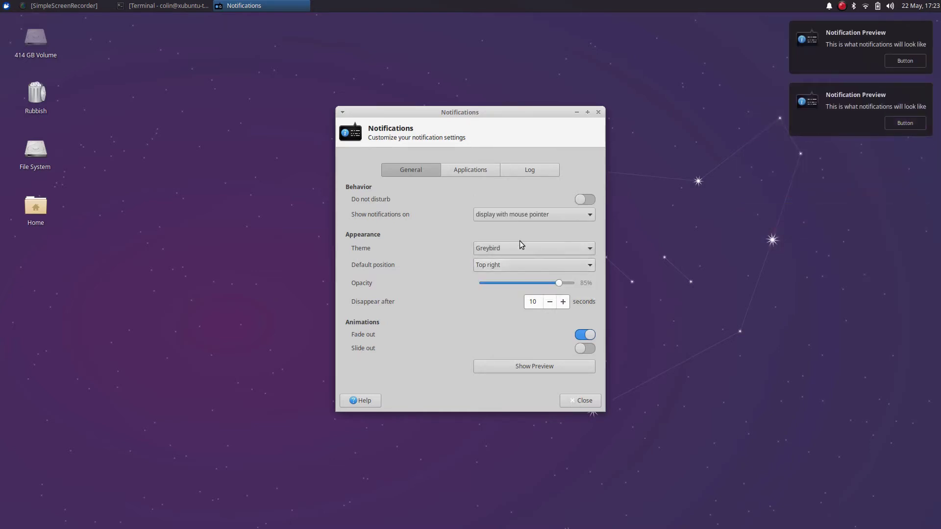
click(509, 248)
click(500, 262)
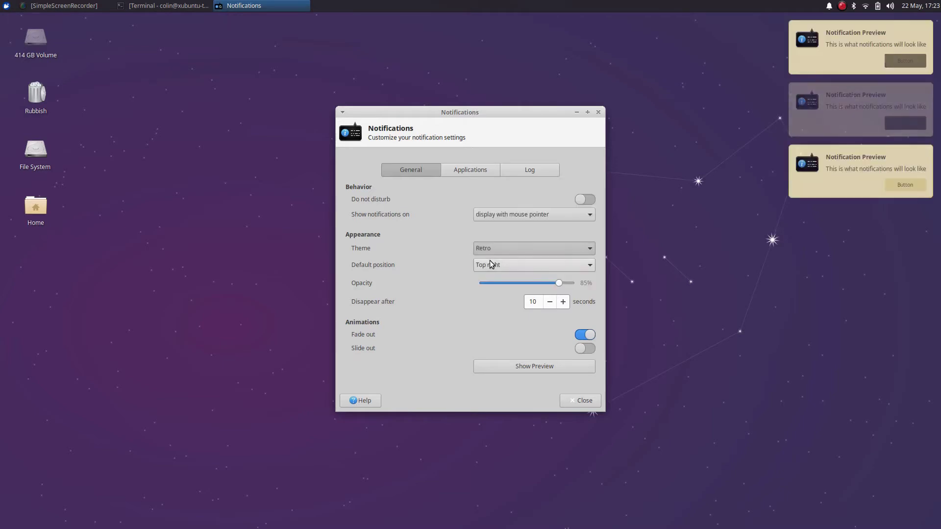
click(506, 250)
click(497, 262)
click(499, 249)
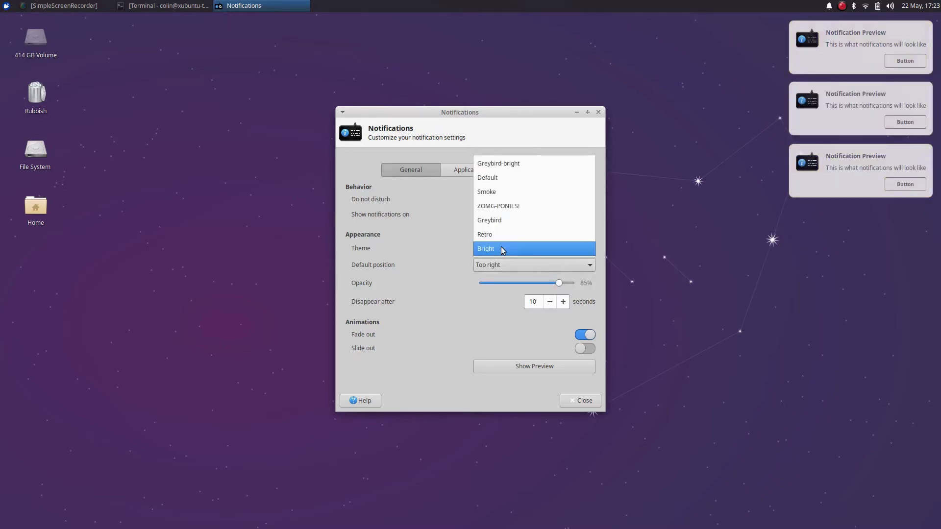
click(508, 182)
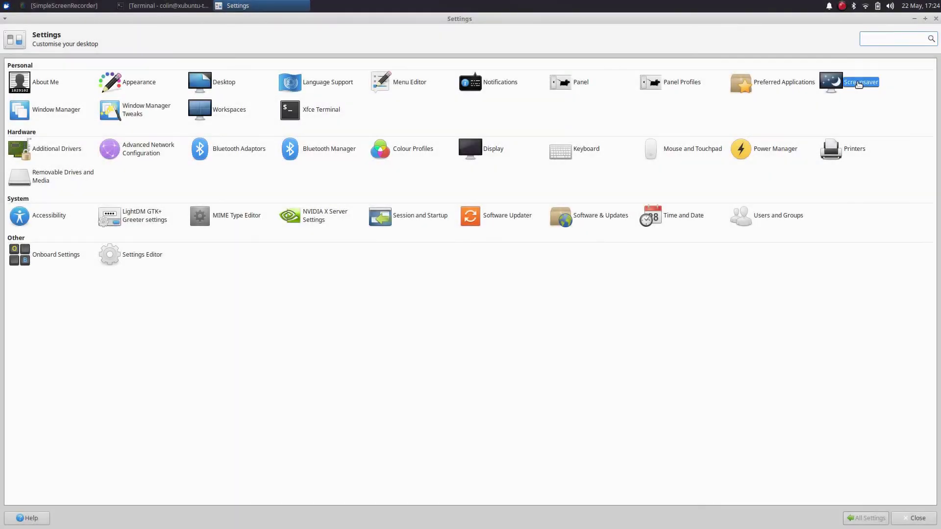
Step: Open Screensaver preferences and try the Random, Floating Xfce and Pop art squares themes
click(858, 83)
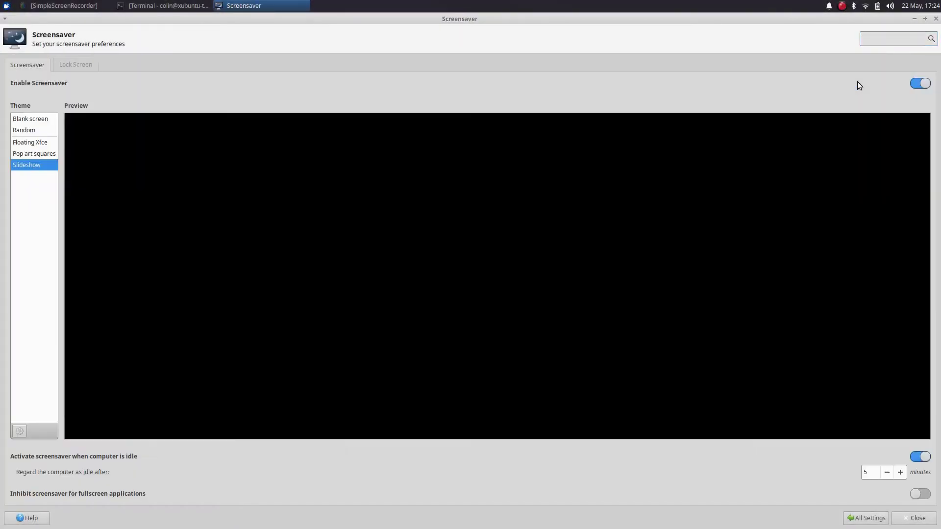
click(27, 120)
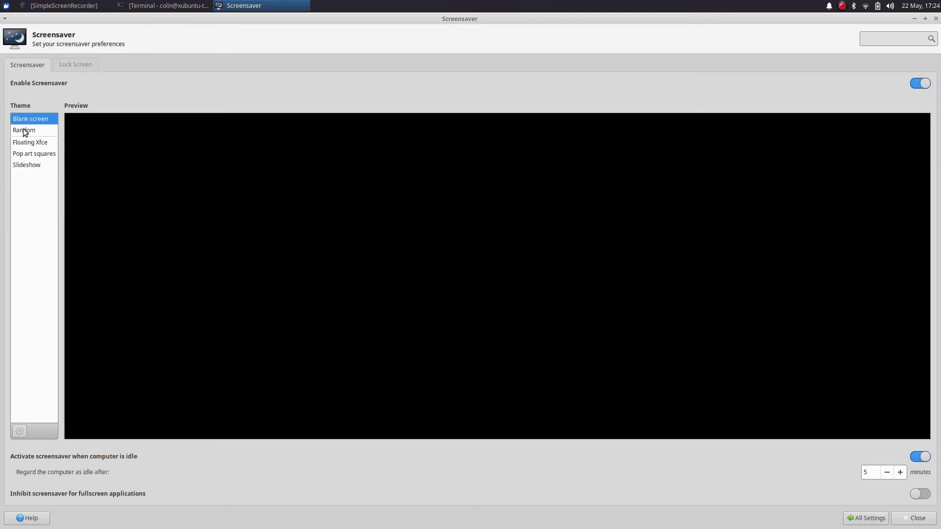
click(25, 130)
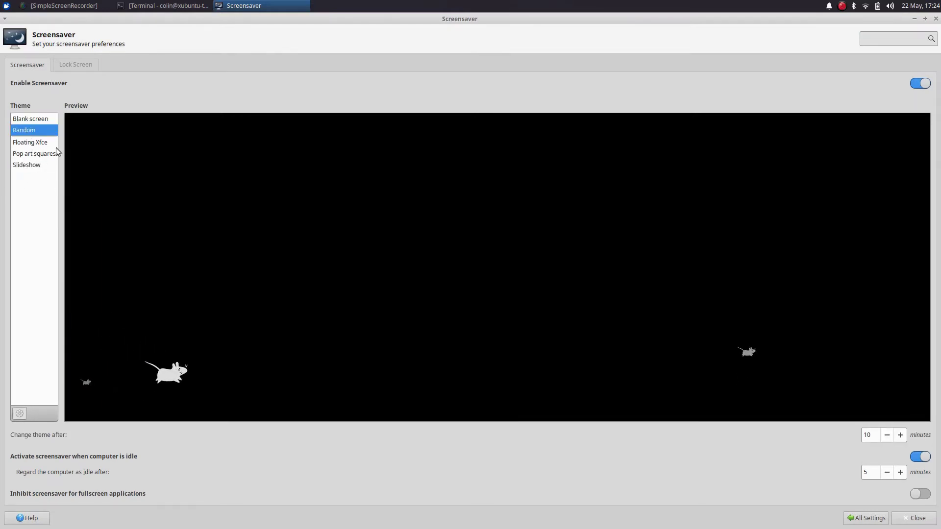
click(32, 142)
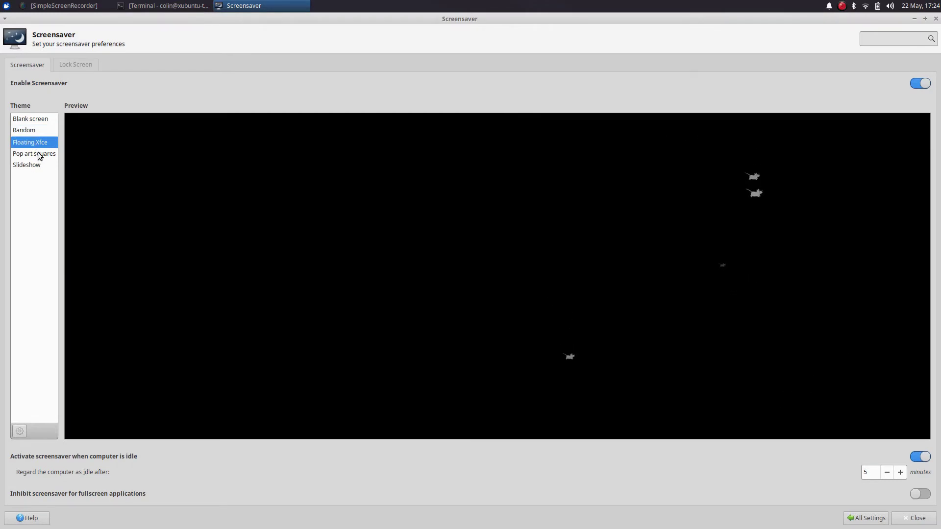
click(37, 154)
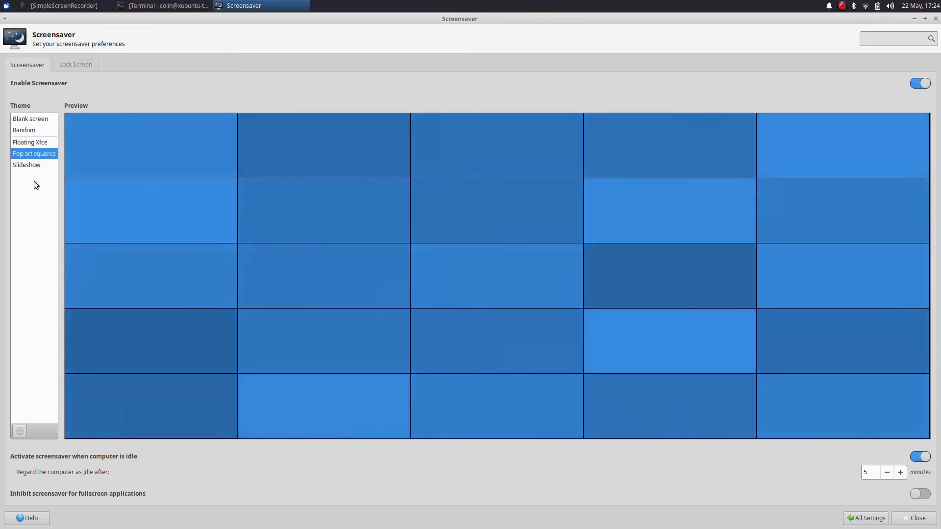
Step: Try Slideshow, settle back on Blank screen, and view the Lock Screen settings
click(32, 166)
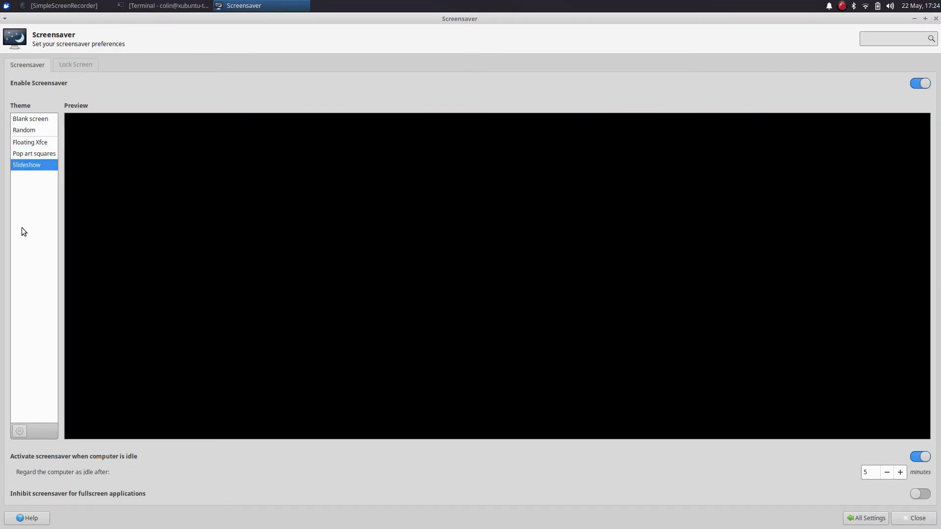
click(22, 119)
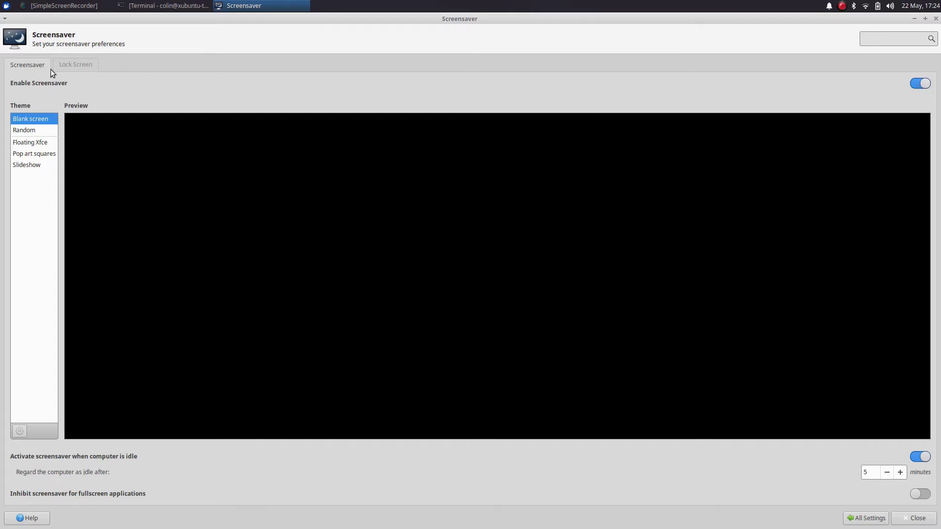
click(76, 66)
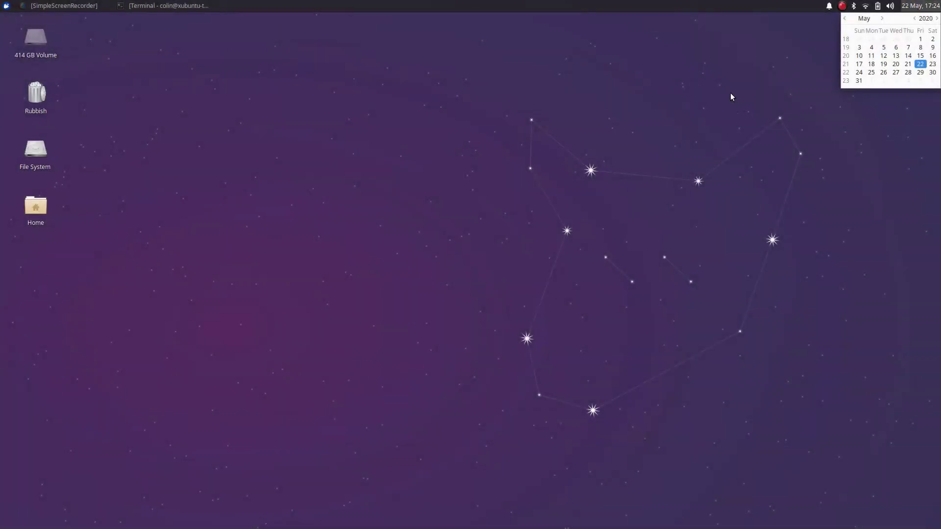
Step: Close the calendar, then search 'orag' in the applications menu and dismiss it
click(731, 97)
click(7, 5)
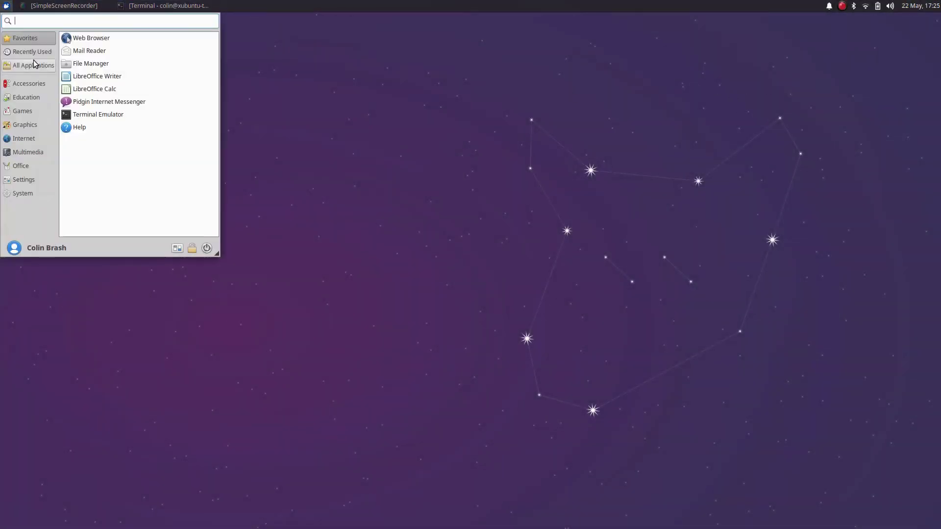
text(orag)
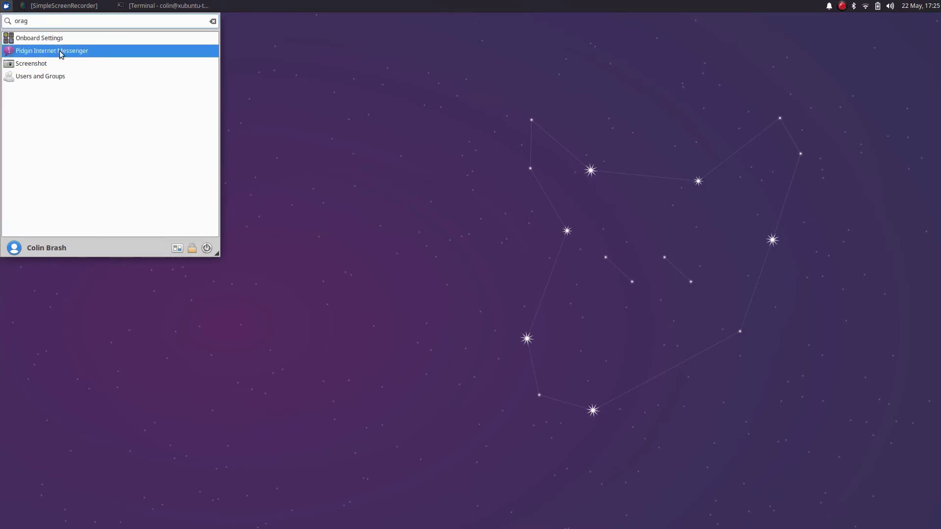
click(328, 144)
Step: Open and close the clock Properties, then show and dismiss the May 2020 calendar twice
right_click(918, 5)
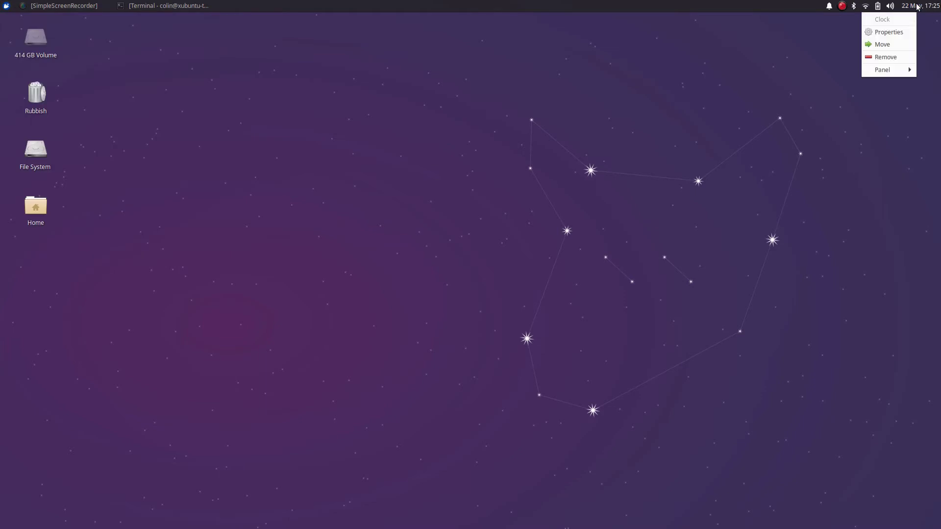
click(887, 32)
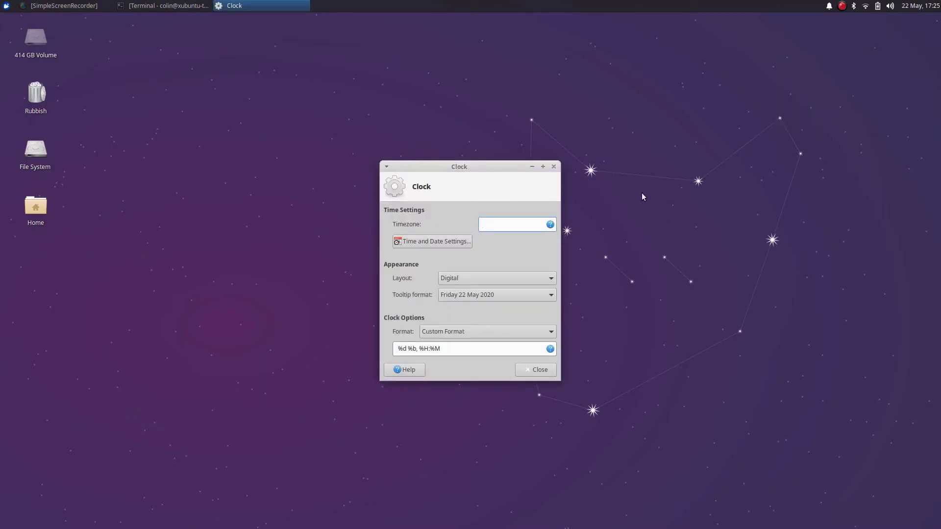
click(548, 371)
click(920, 6)
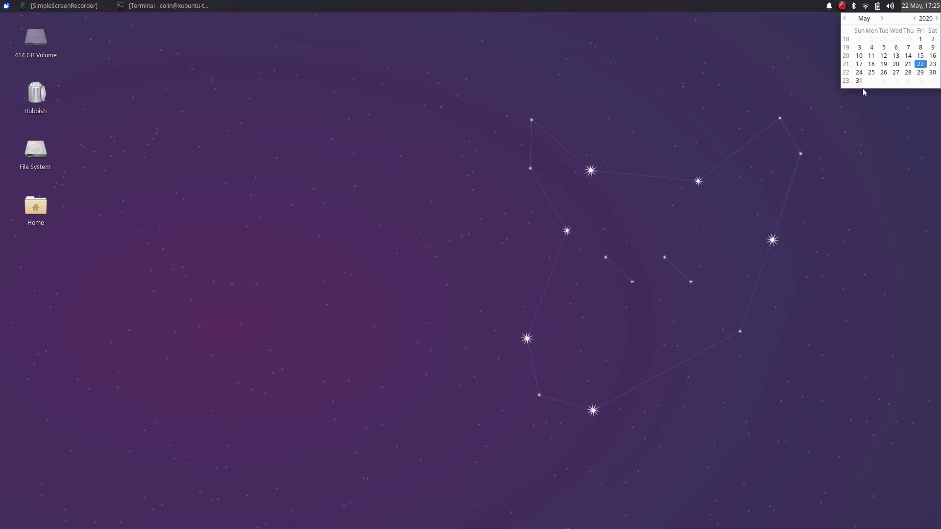
click(651, 86)
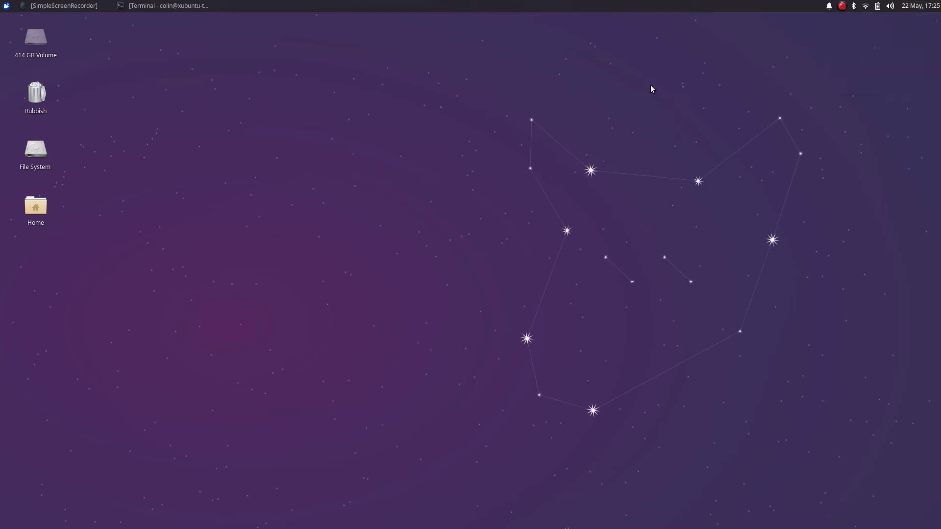
click(928, 8)
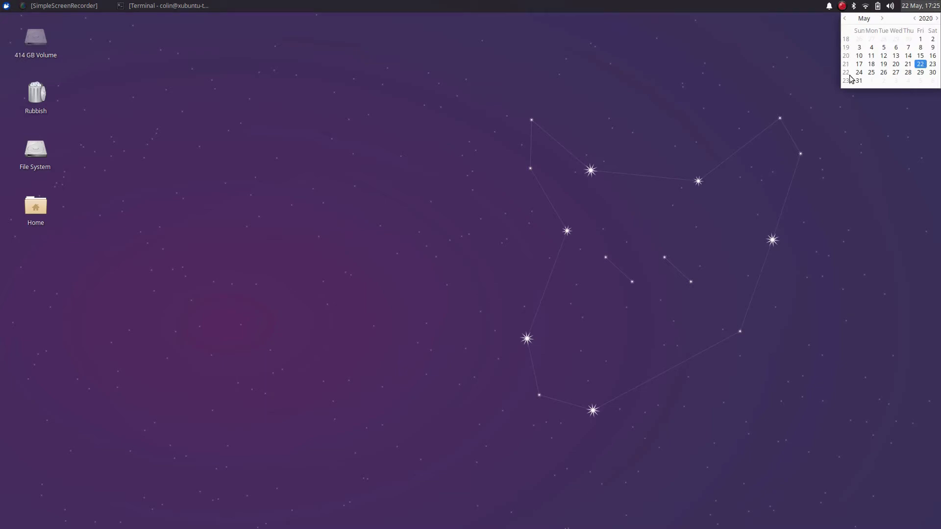
click(703, 86)
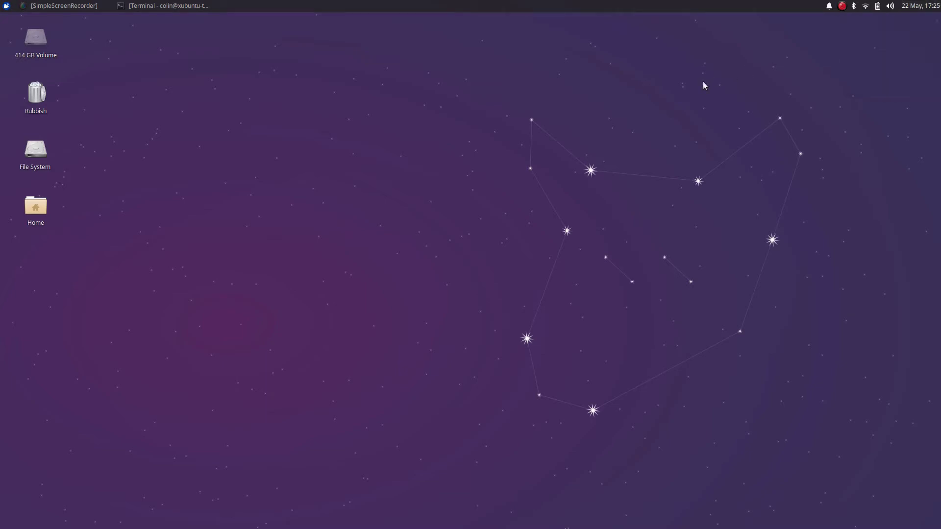
Step: In clock Properties, cycle through the Fuzzy, LCD, Binary and Analogue layouts, ending on Digital
right_click(911, 6)
click(891, 32)
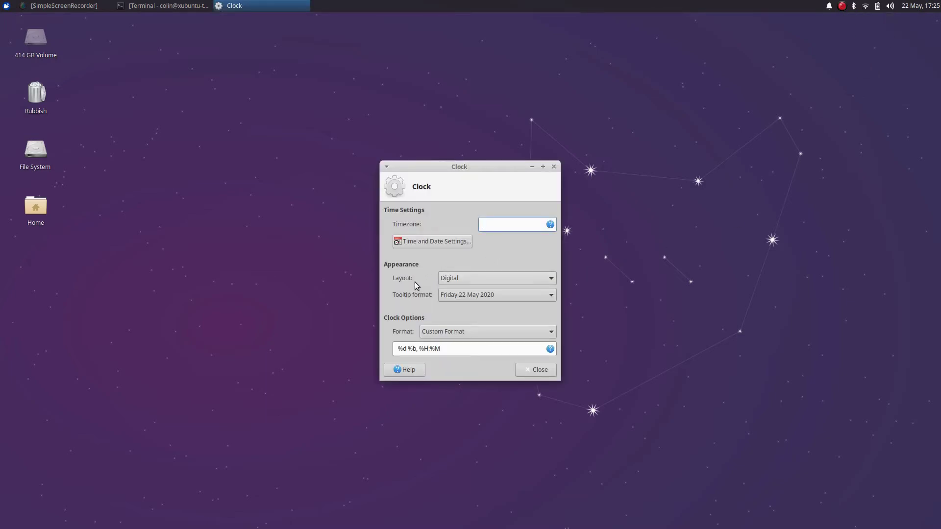
click(495, 280)
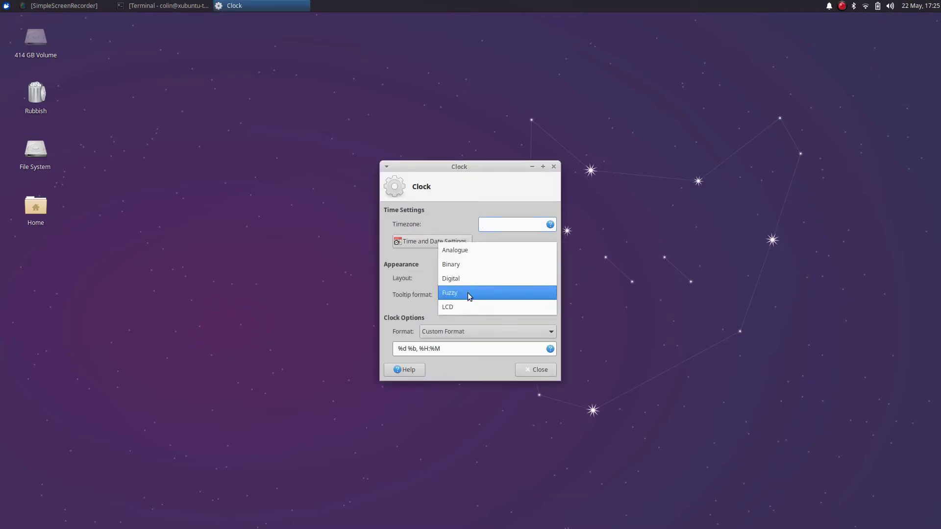
click(467, 295)
click(473, 279)
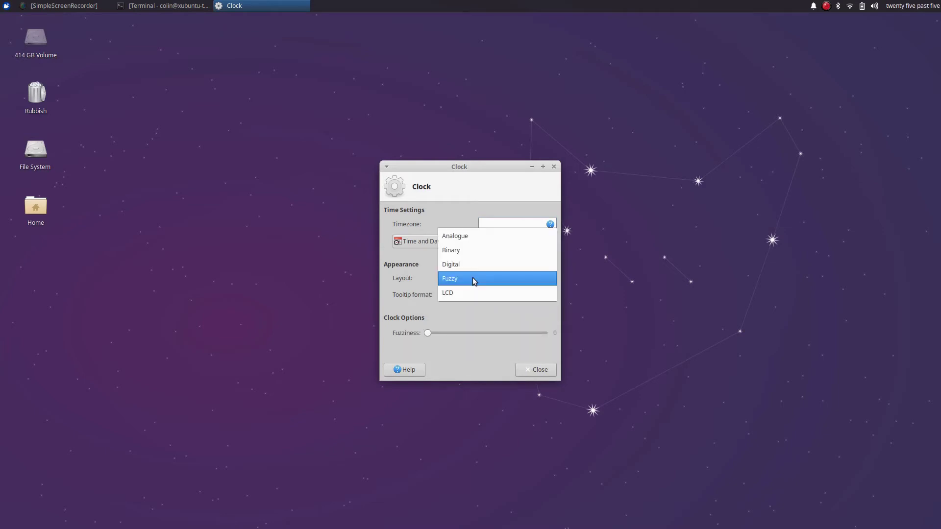
click(461, 294)
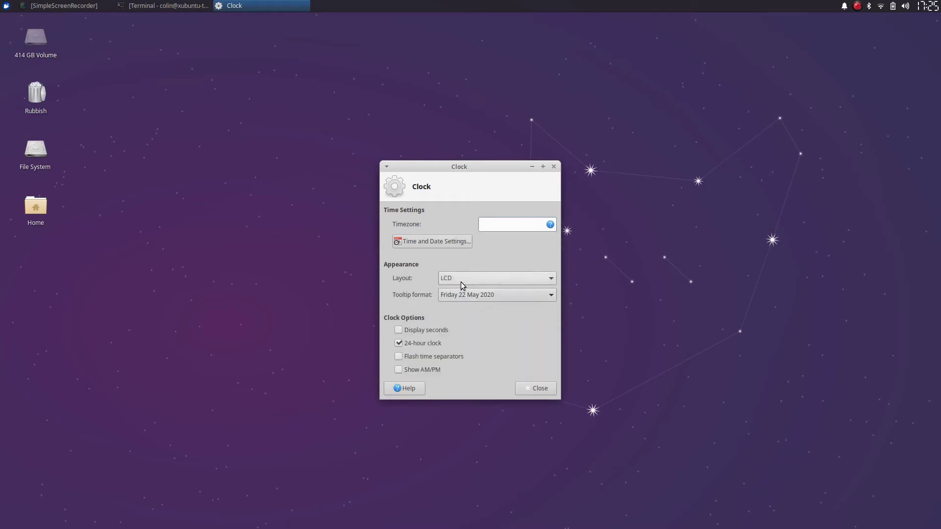
click(462, 279)
click(458, 242)
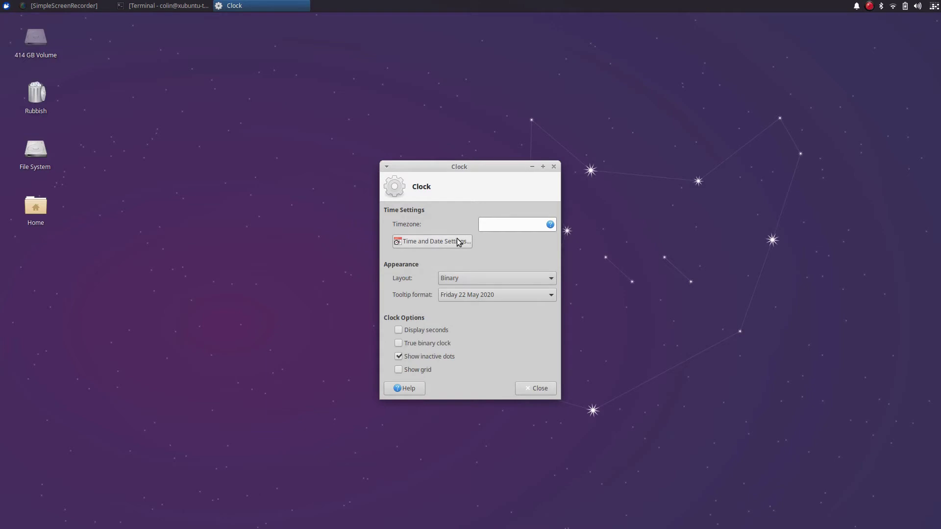
click(470, 279)
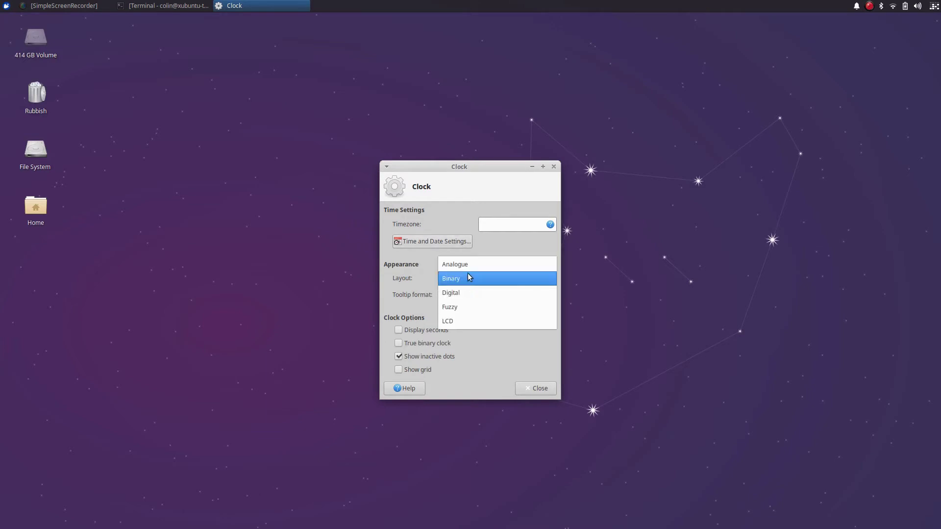
click(468, 266)
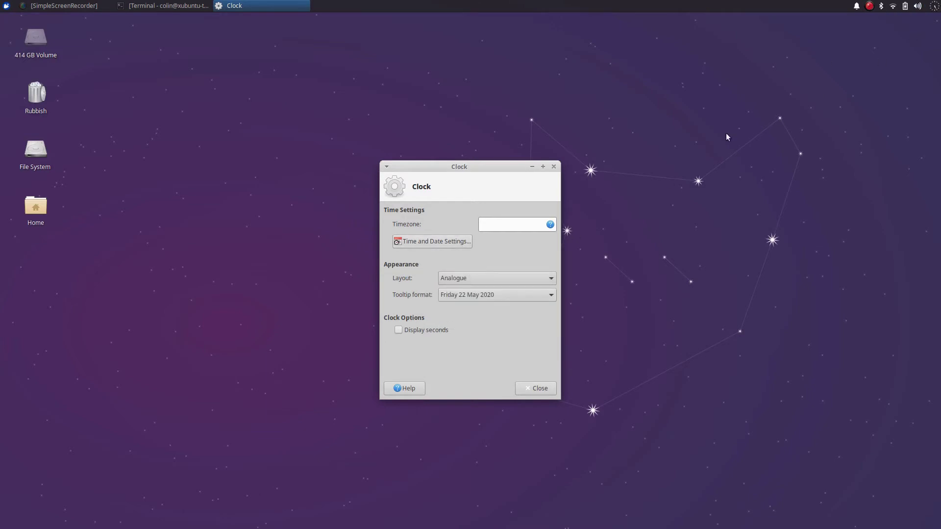
click(466, 275)
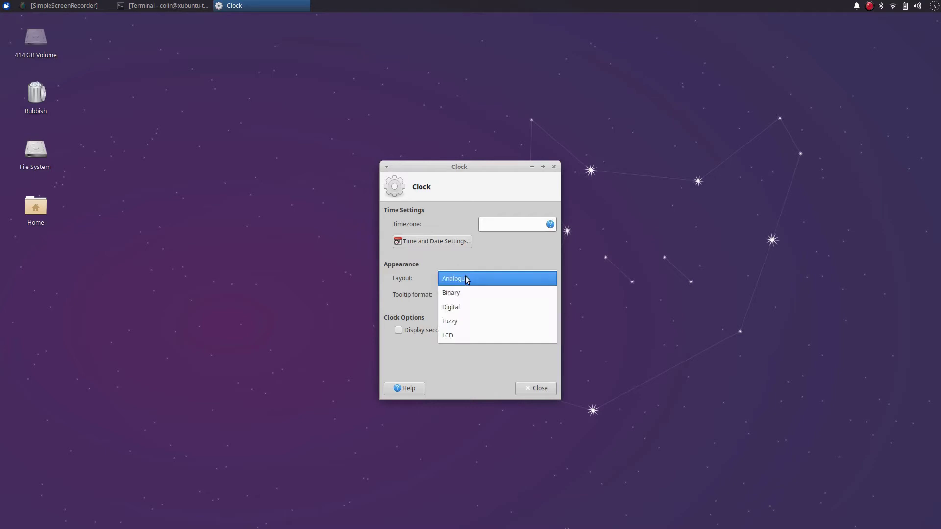
click(458, 306)
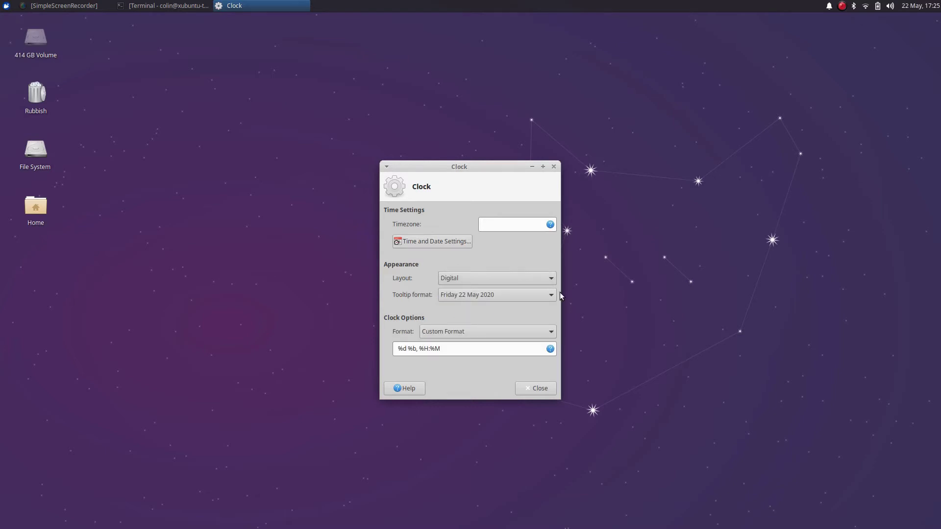
Step: Review the preset time formats without changing them, close the dialog, and open the applications menu
click(463, 332)
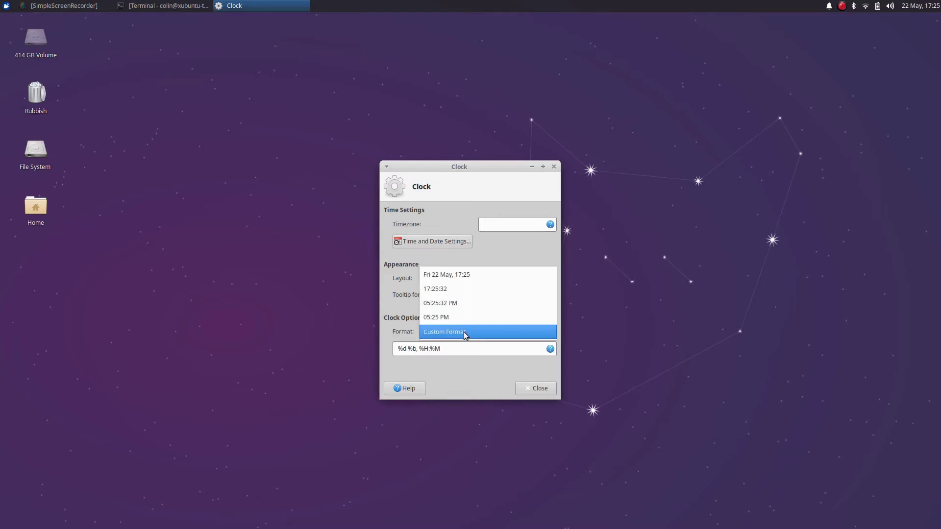
click(453, 373)
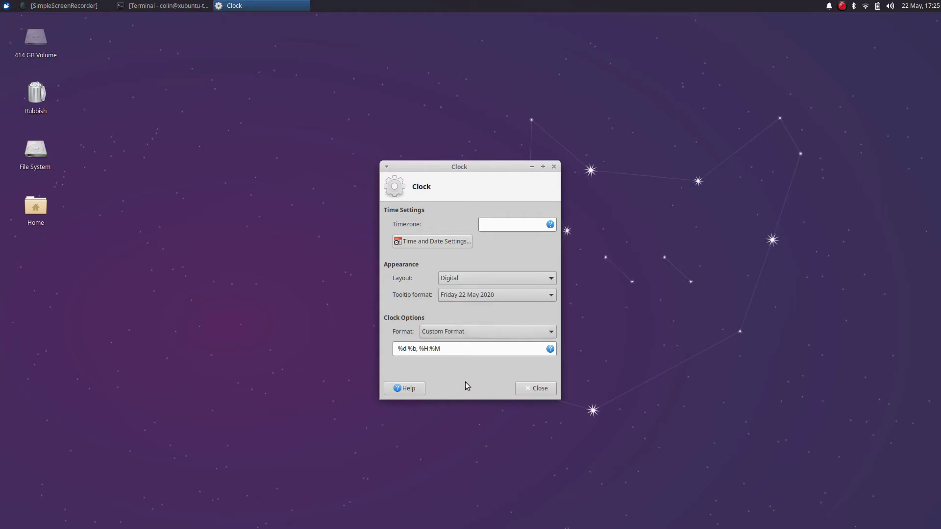
click(548, 390)
click(6, 5)
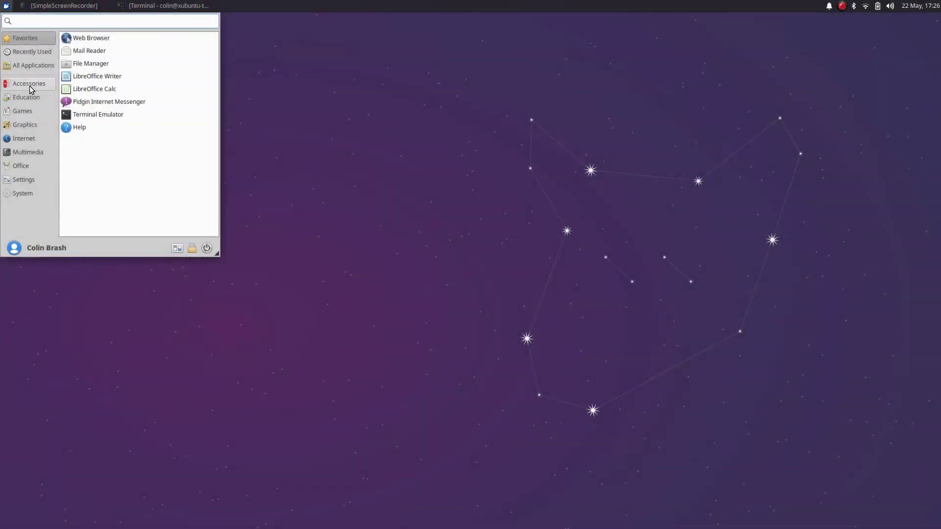
Step: Browse the Office and then the Graphics applications in the Whisker Menu
click(22, 165)
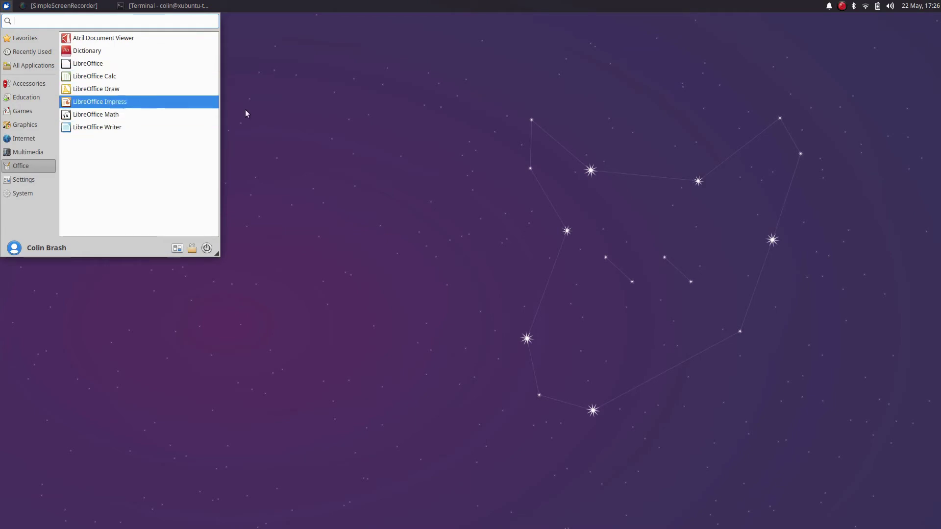
click(310, 100)
click(6, 5)
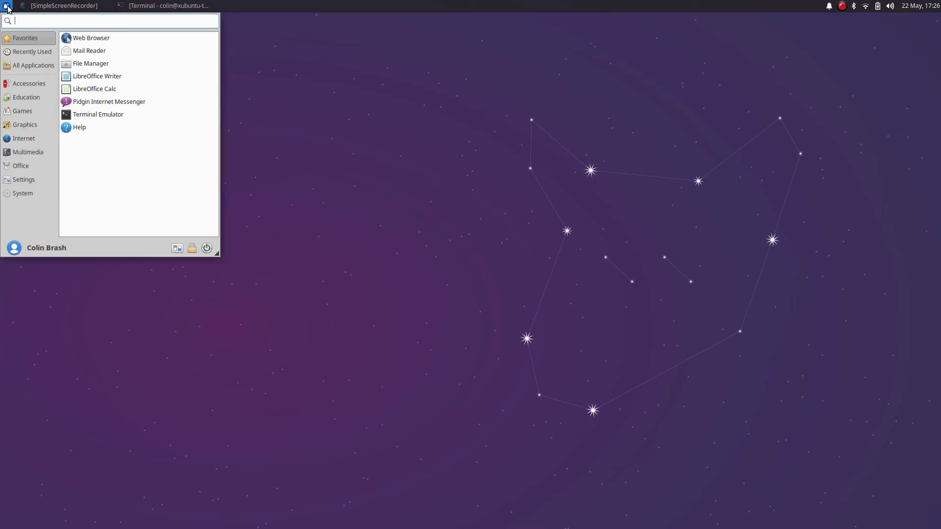
click(26, 126)
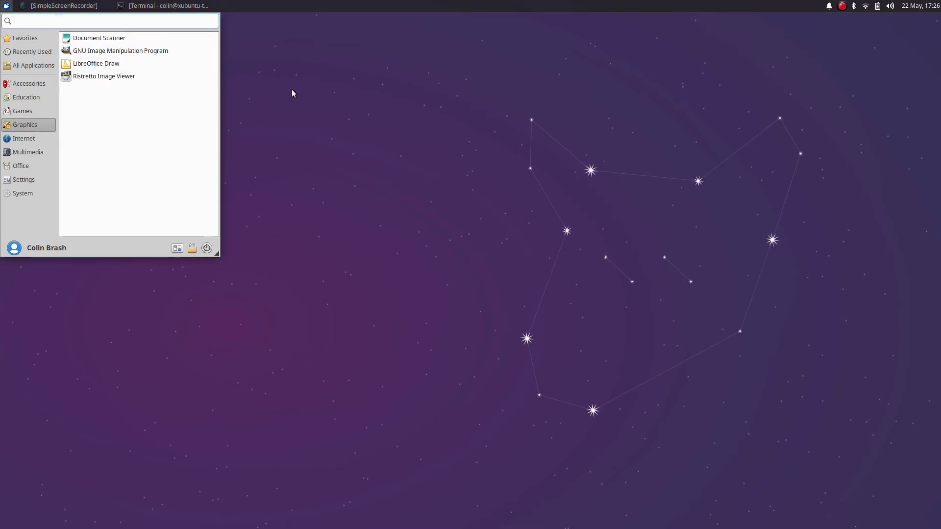
click(6, 6)
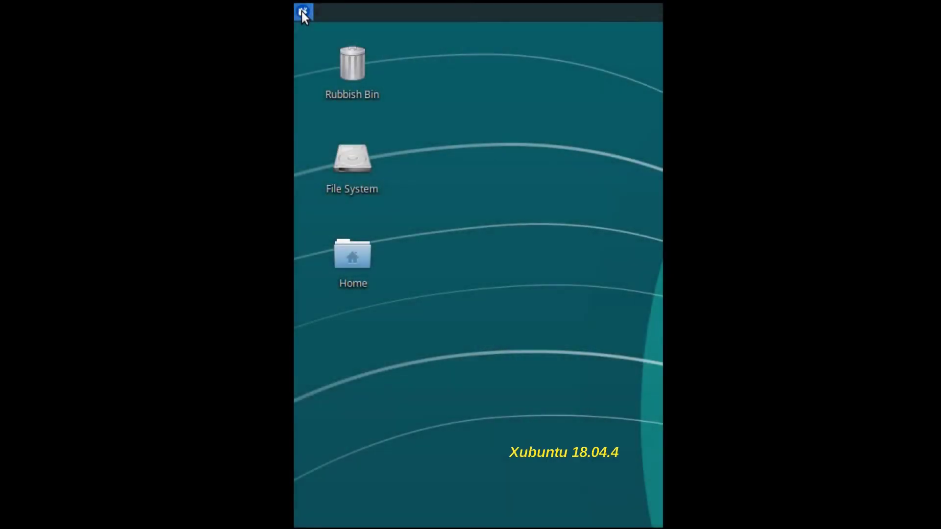
Step: Compare with the Xubuntu 18.04.4 menu's Graphics and Office categories
click(303, 11)
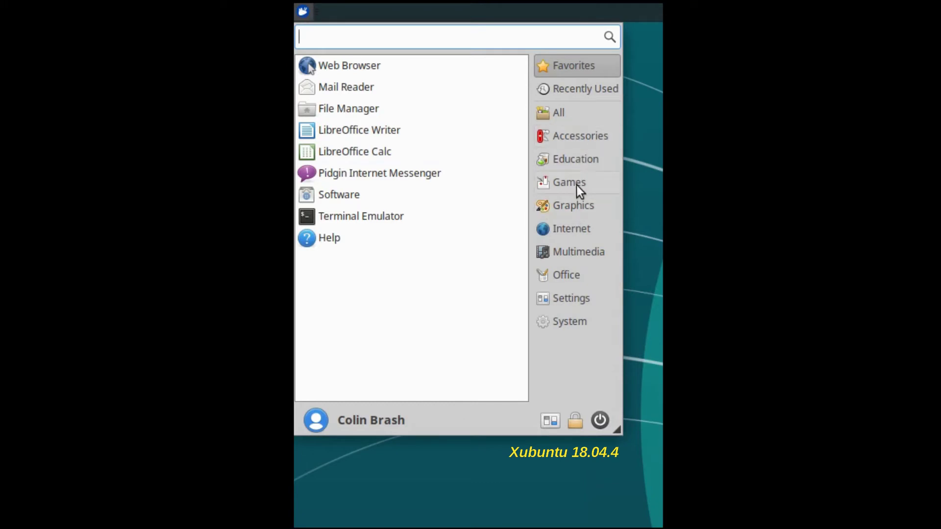
click(576, 206)
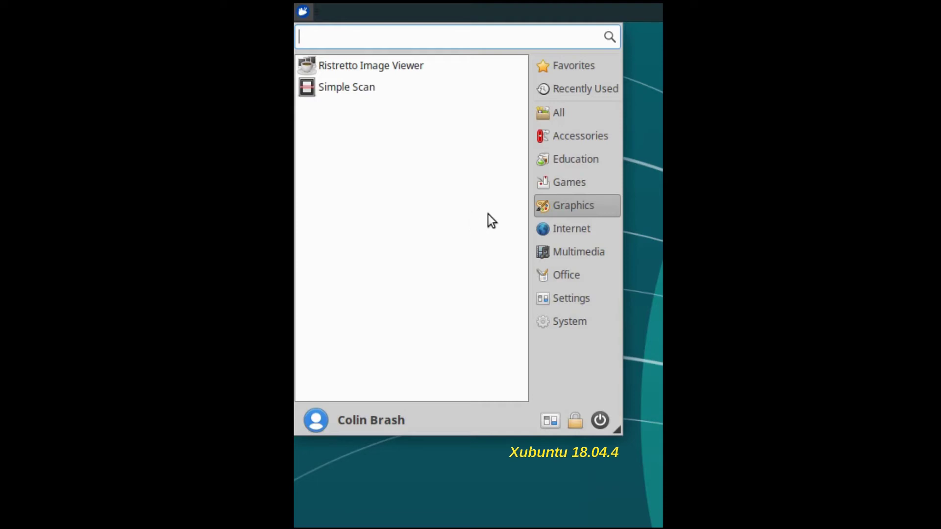
click(579, 275)
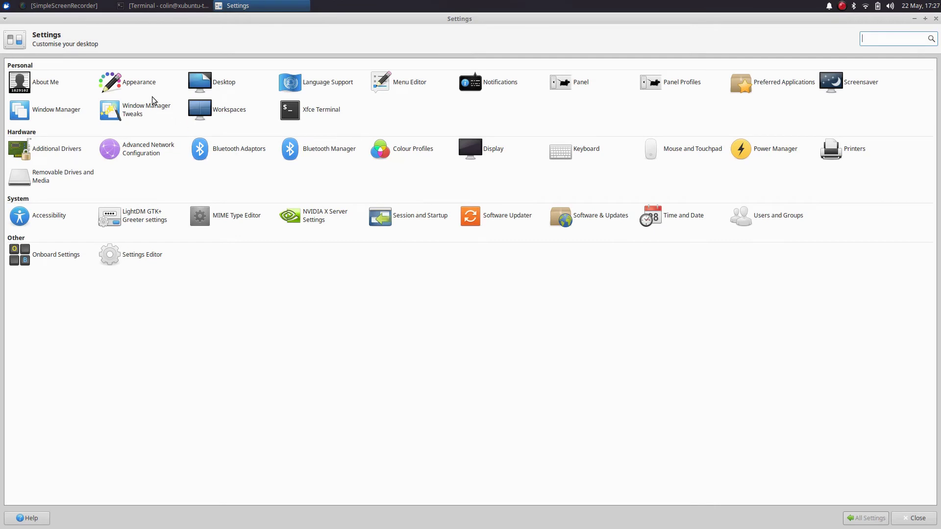
Step: Try Greybird-dark, open a home-folder file manager beside Appearance, then apply light Greybird and view icon themes
click(140, 83)
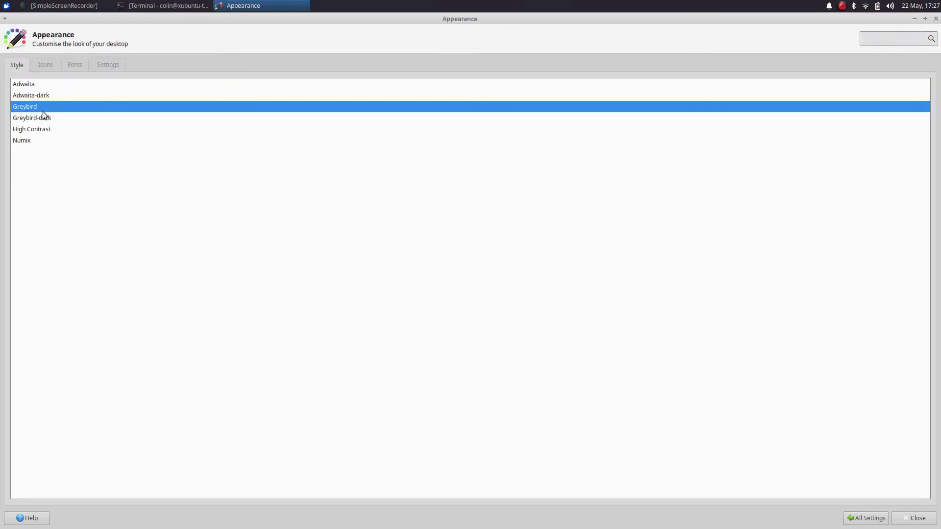
click(26, 118)
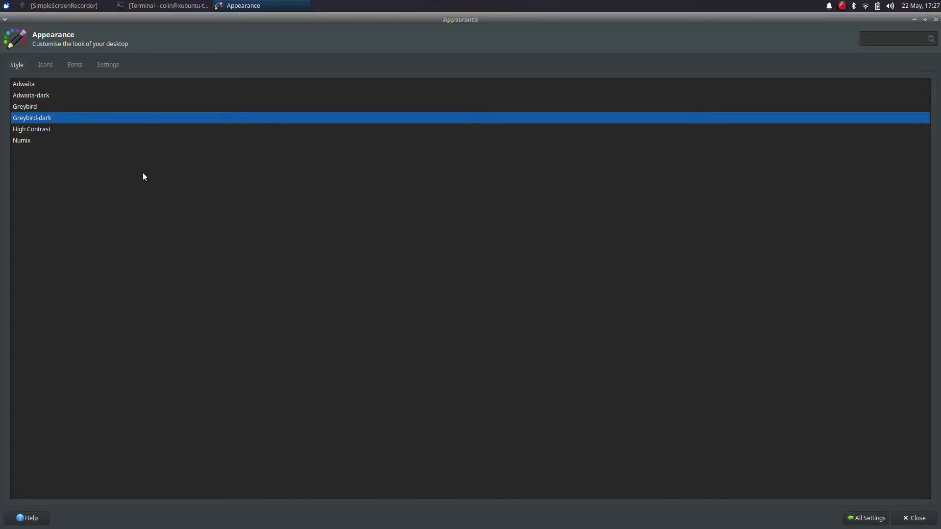
click(6, 6)
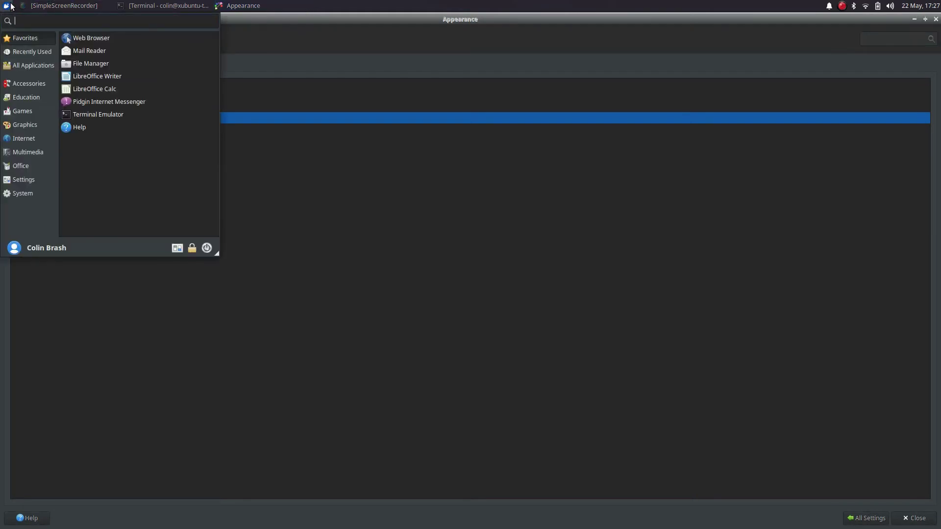
click(101, 64)
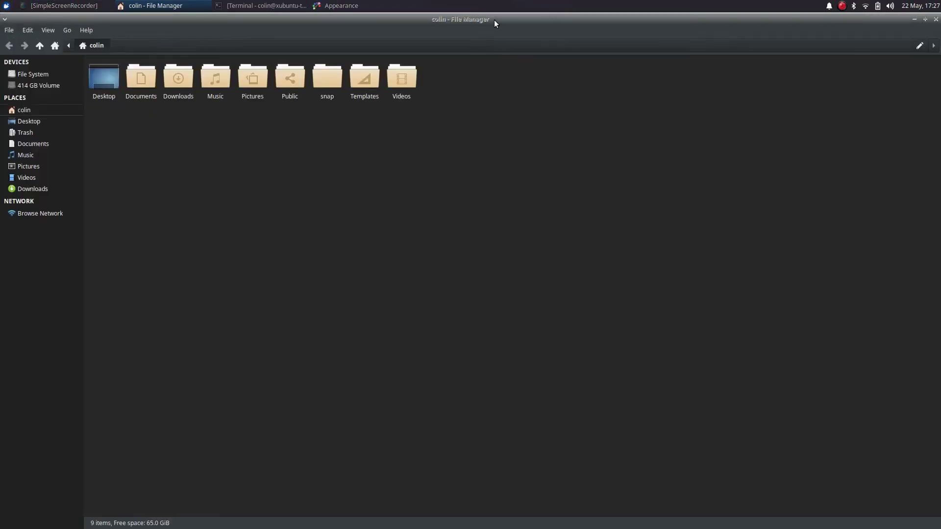
drag(493, 20, 468, 184)
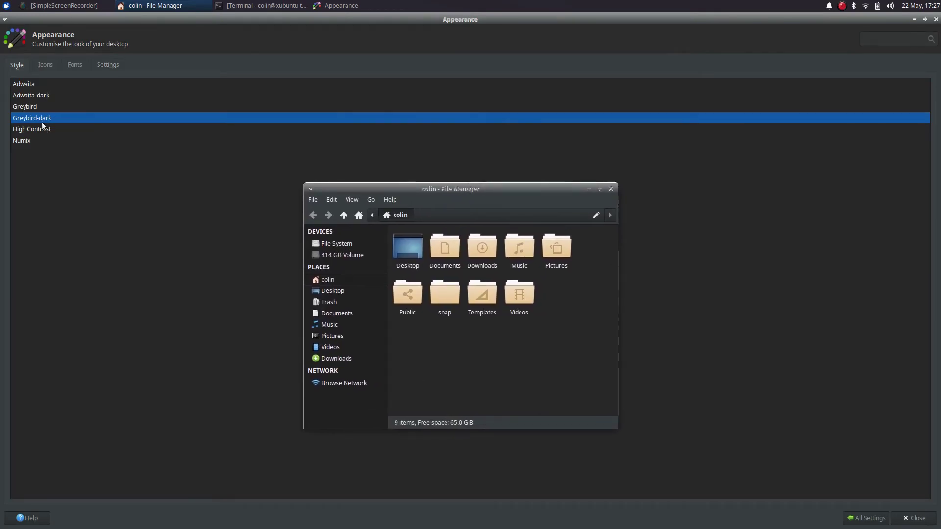
click(25, 105)
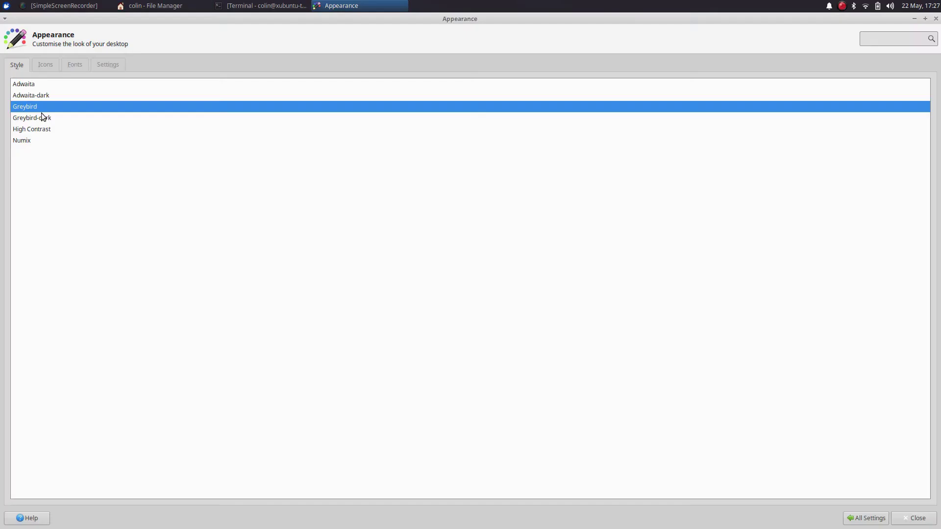
click(47, 64)
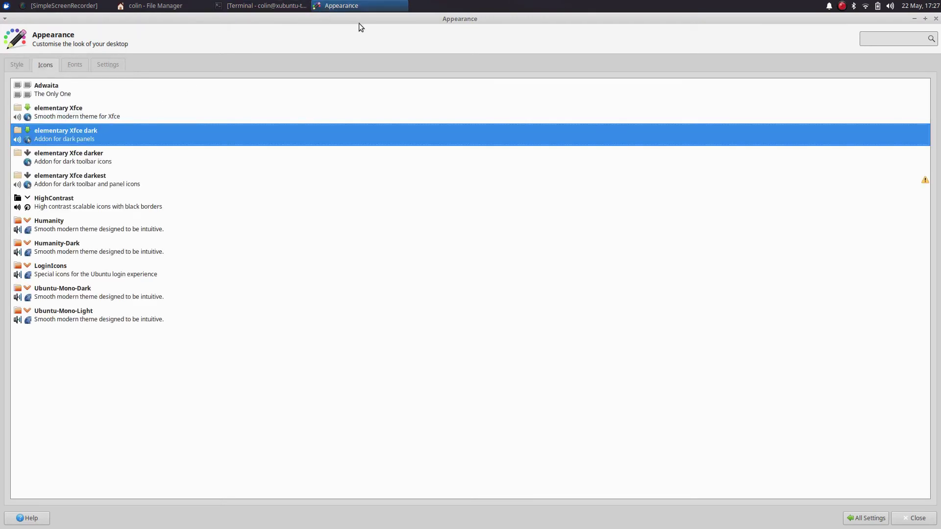
Step: Arrange the Appearance and file manager windows side by side
drag(360, 23, 145, 69)
click(430, 190)
drag(431, 190, 541, 135)
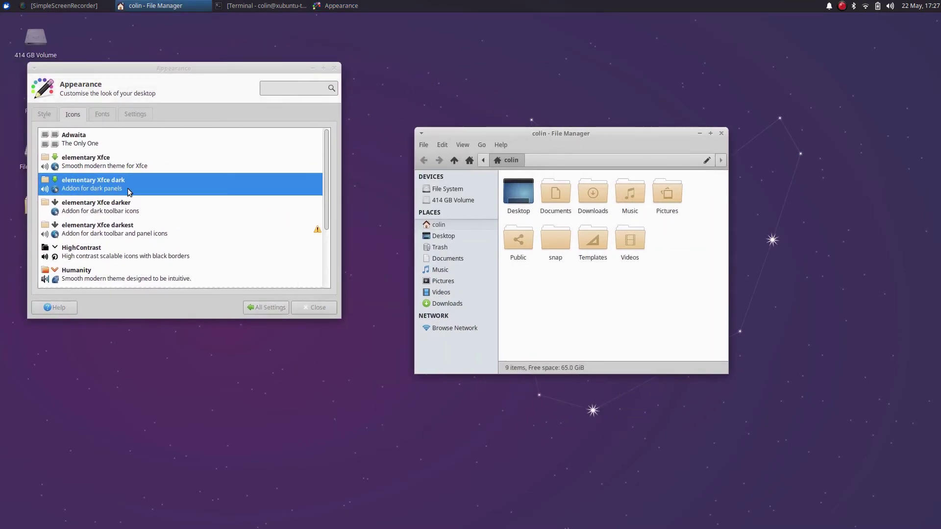
Step: Preview the elementary Xfce darker, darkest and dark icon themes, ending on plain elementary Xfce
click(81, 168)
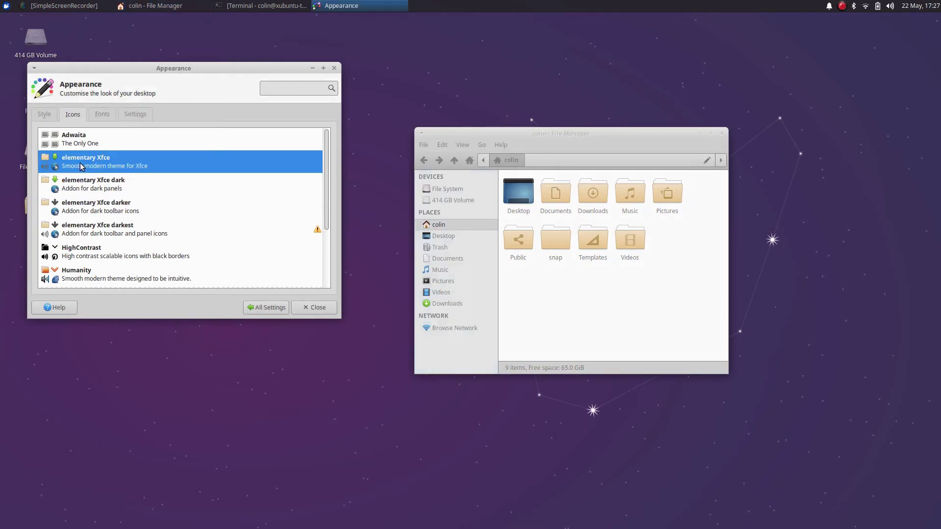
click(77, 211)
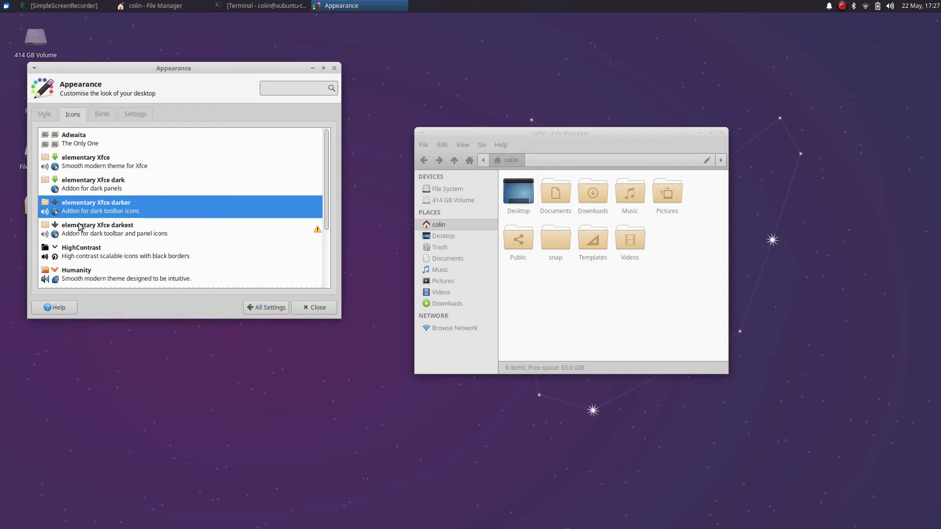
click(80, 230)
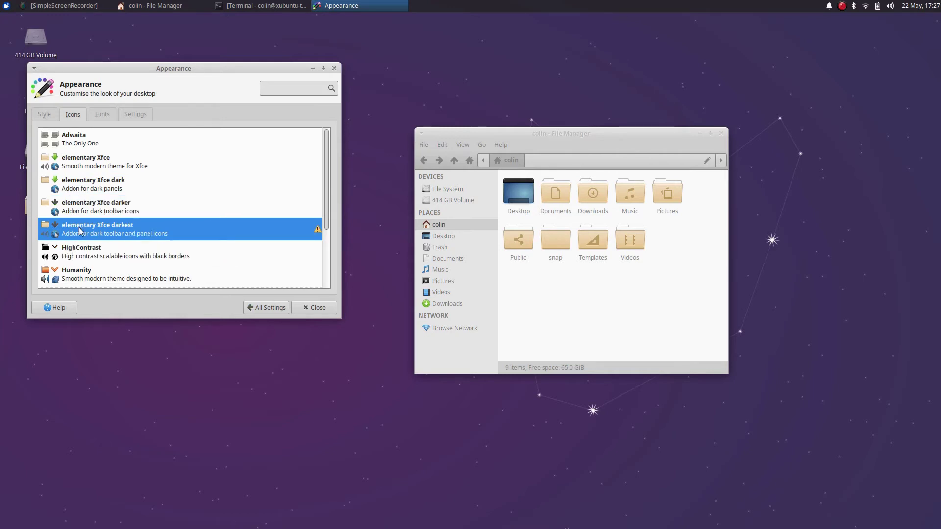
click(82, 206)
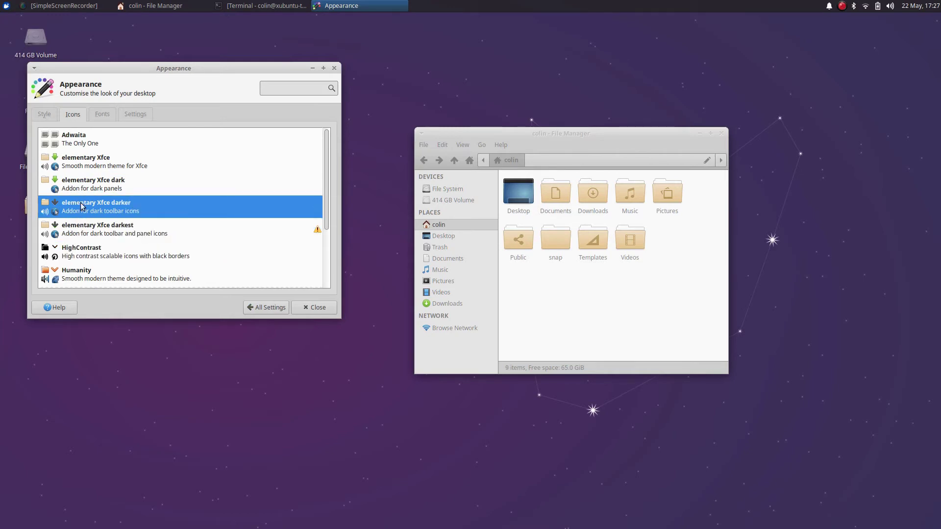
click(80, 186)
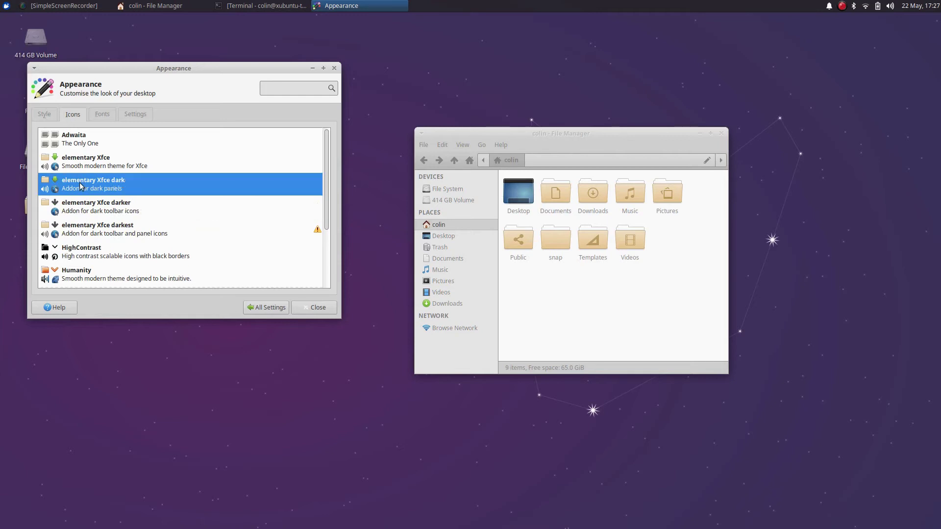
click(81, 168)
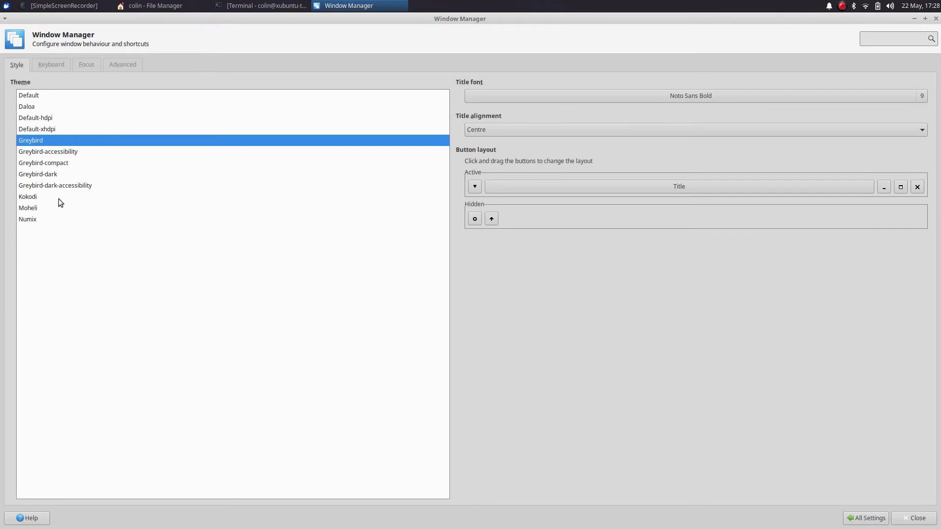
Step: Try Greybird-dark, Numix, Moheli, Kokodi and the Greybird variant window borders, returning to Greybird
click(47, 176)
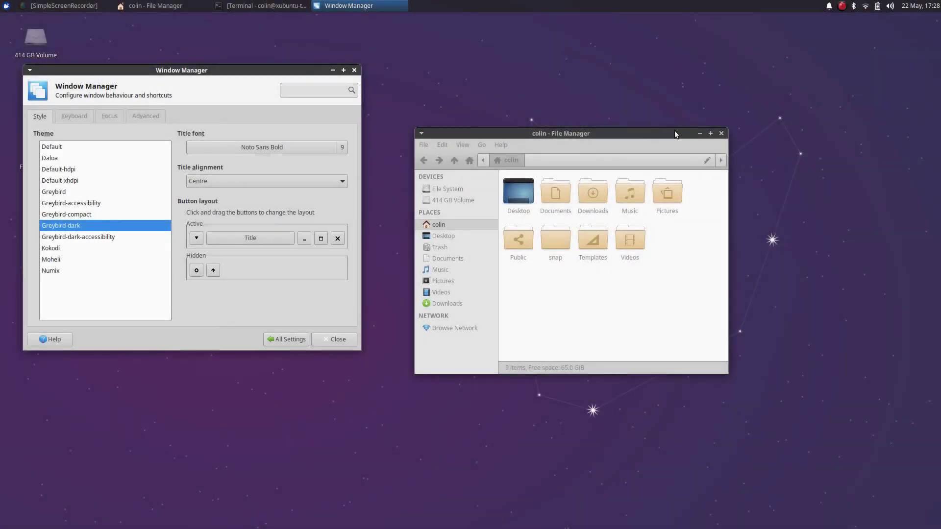
click(54, 191)
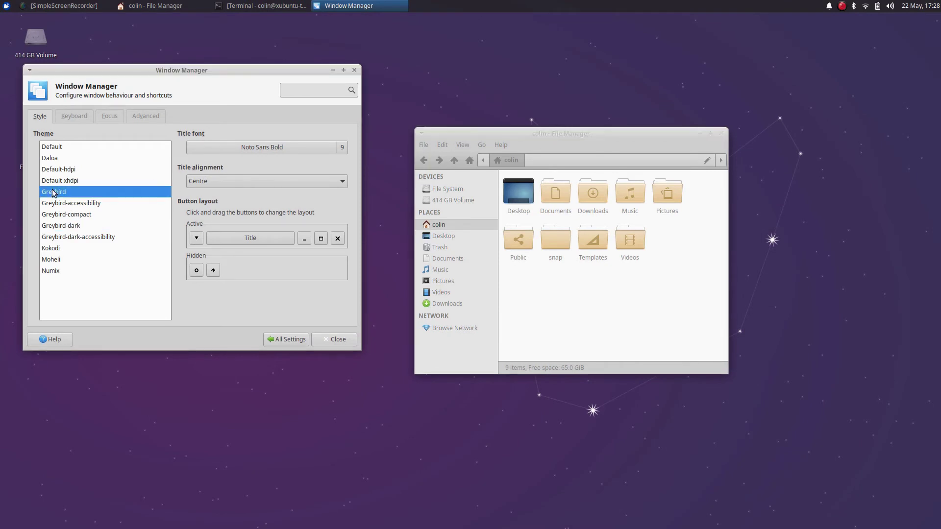
click(52, 270)
click(53, 260)
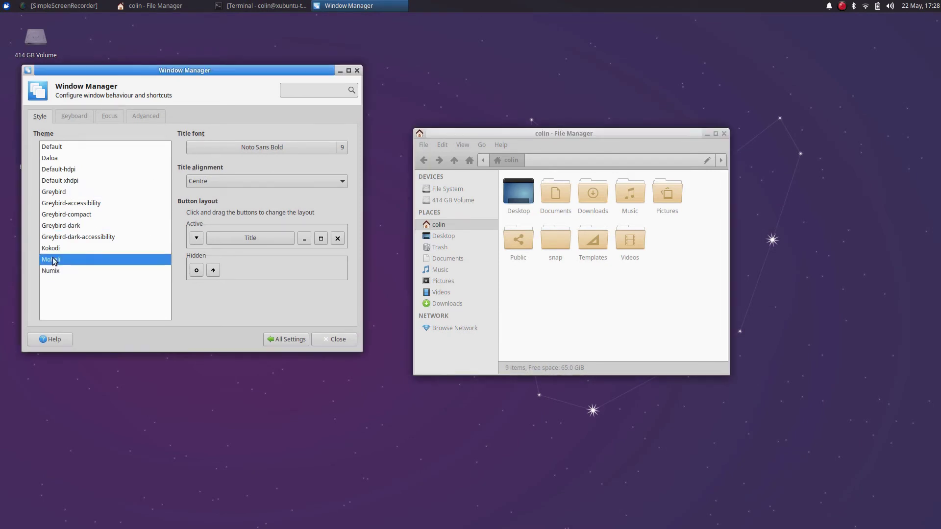
click(54, 248)
click(59, 238)
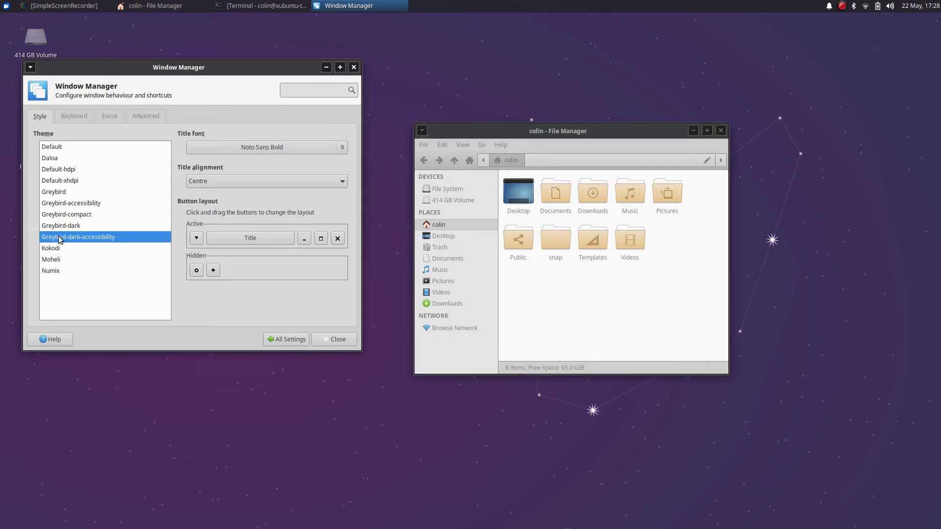
click(53, 225)
click(56, 214)
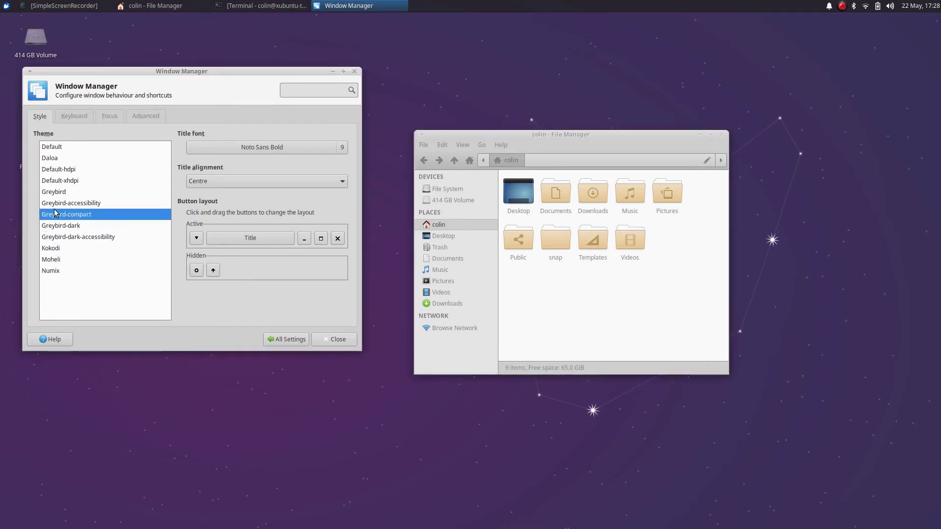
click(54, 202)
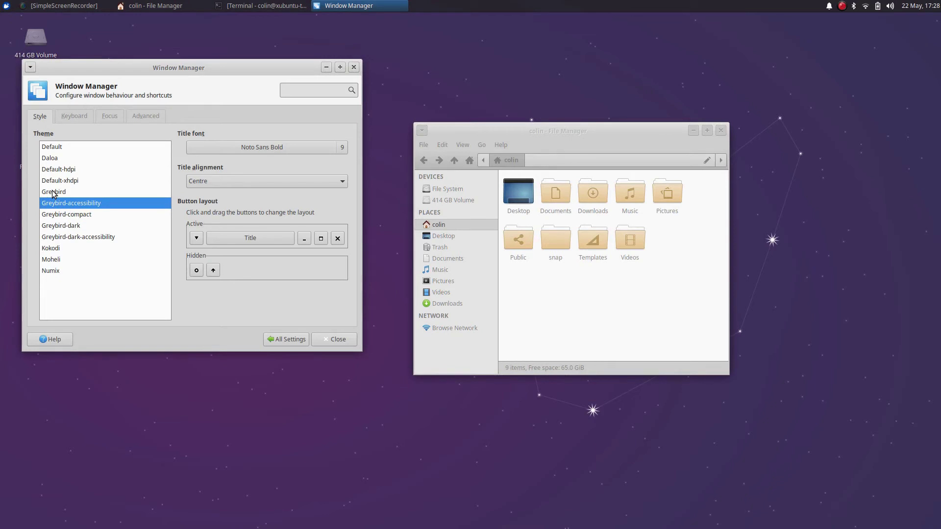
click(53, 192)
Step: Try Default-xhdpi, Default-hdpi, Daloa and Default borders, keep Greybird, and close the settings
click(55, 181)
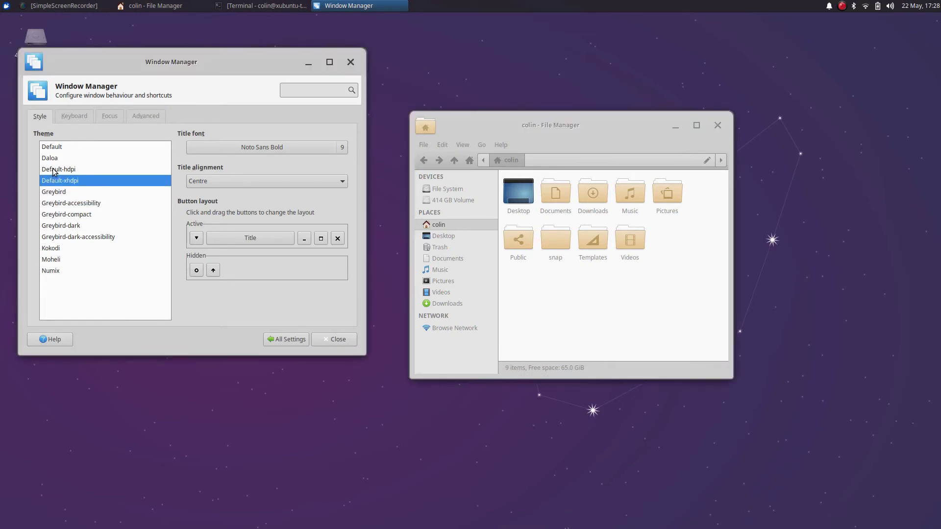
click(65, 170)
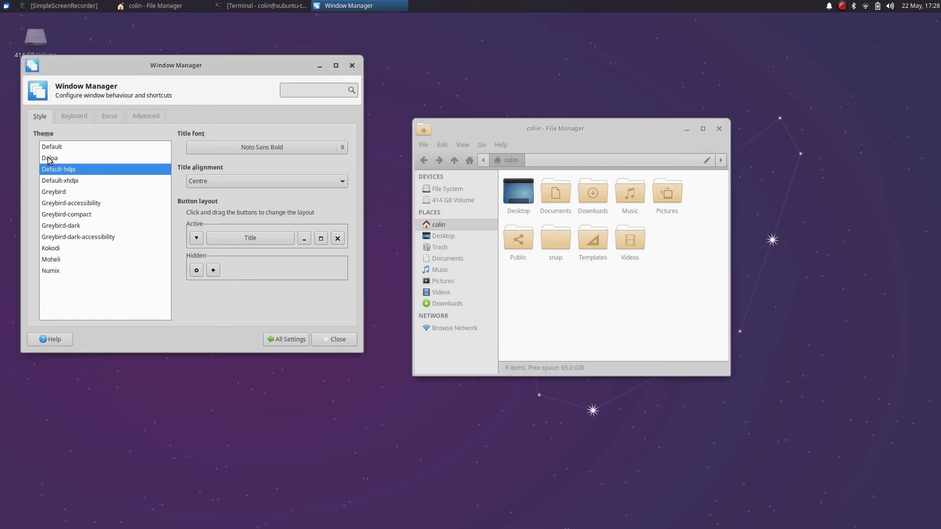
click(49, 158)
click(64, 146)
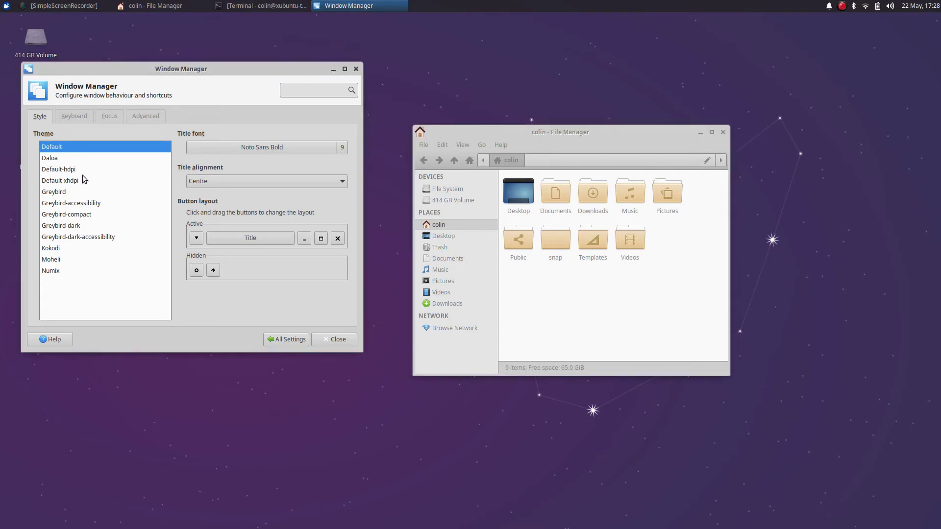
click(62, 193)
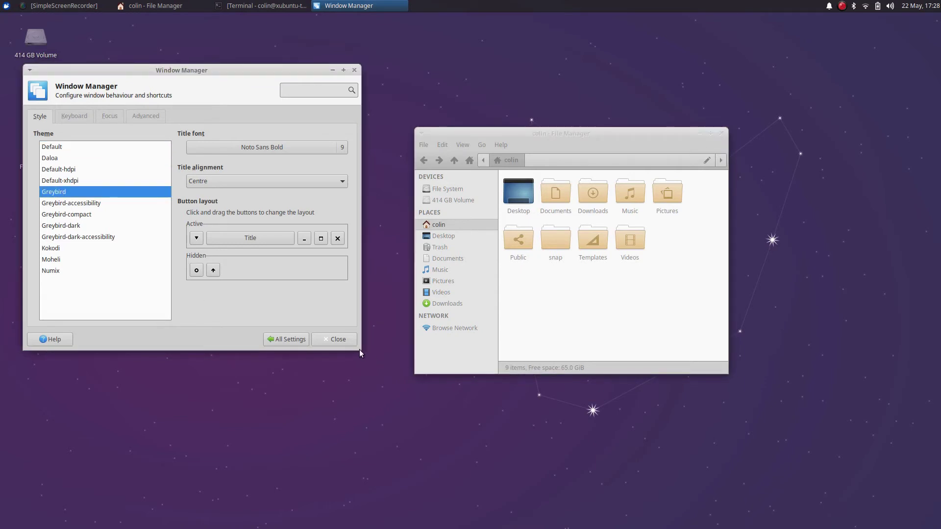
click(338, 339)
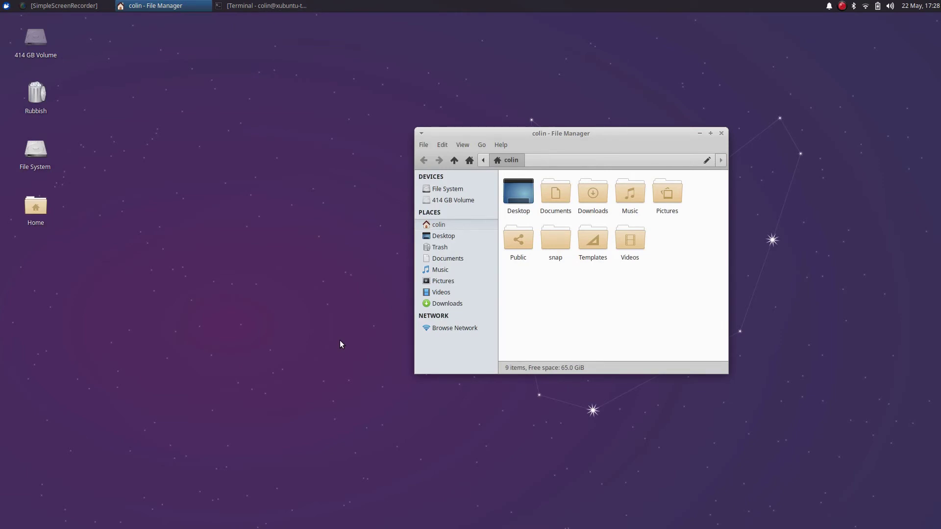
Step: Close the file manager and the empty Printers window, then bring up Window Manager Tweaks
drag(627, 131, 455, 77)
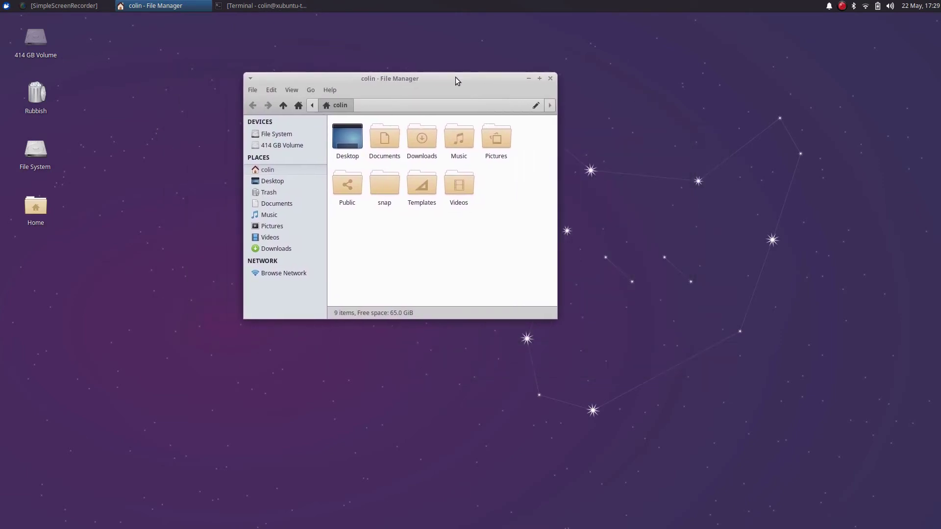
click(551, 79)
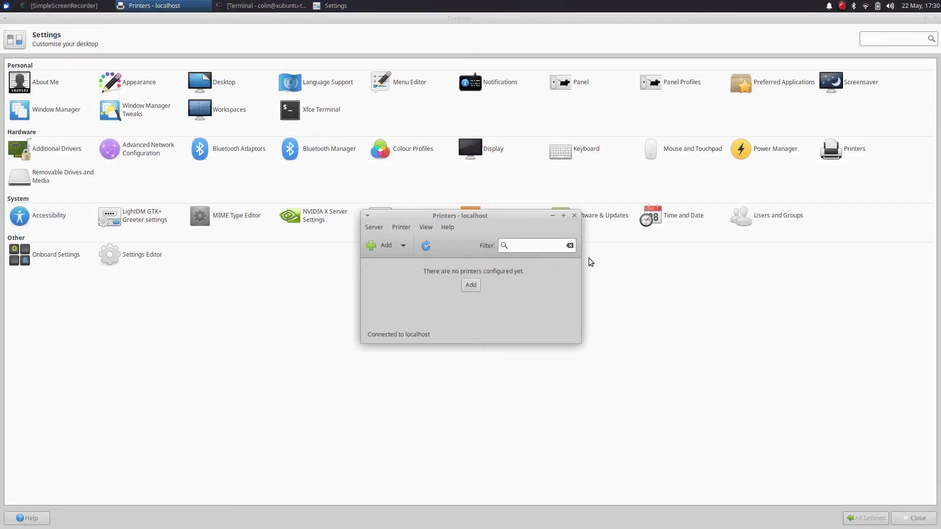
click(574, 216)
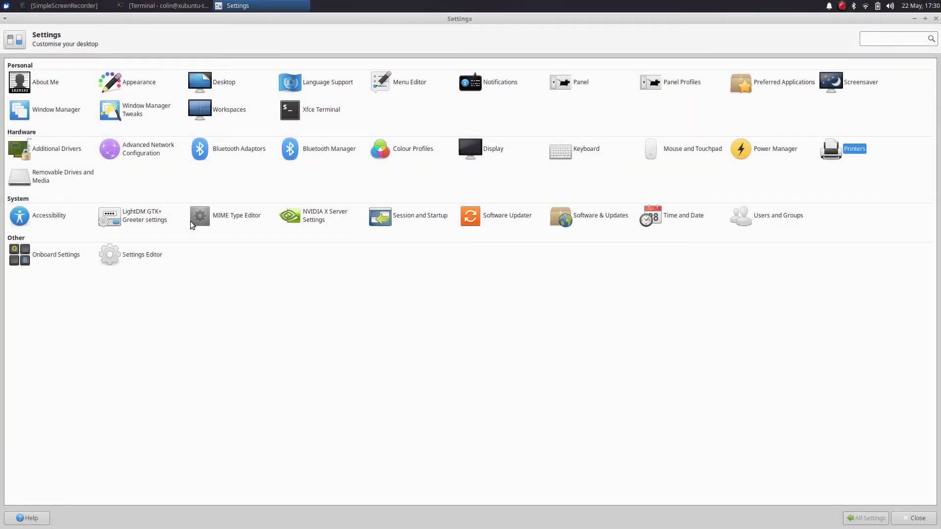
click(140, 109)
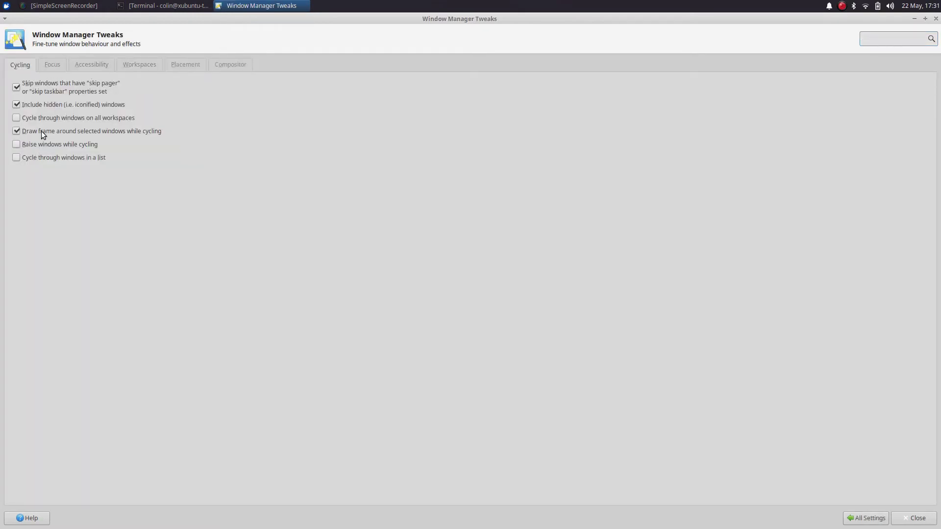
Step: Review the Focus, Accessibility, Workspaces, Placement and Compositor tweak options in turn
click(51, 65)
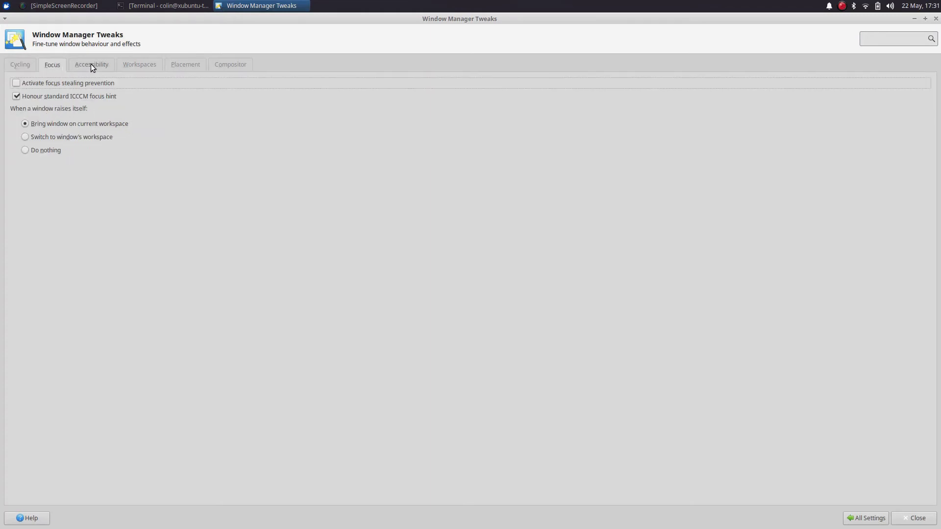
click(92, 67)
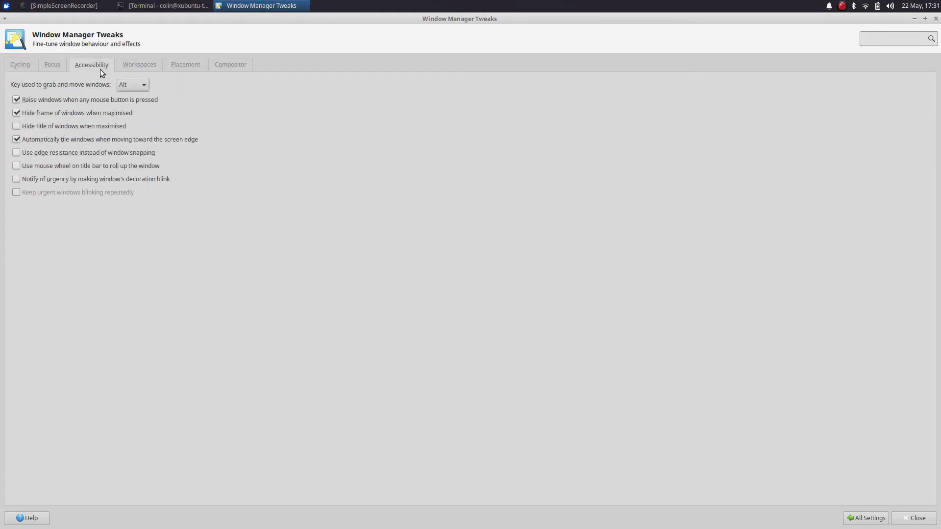
click(143, 67)
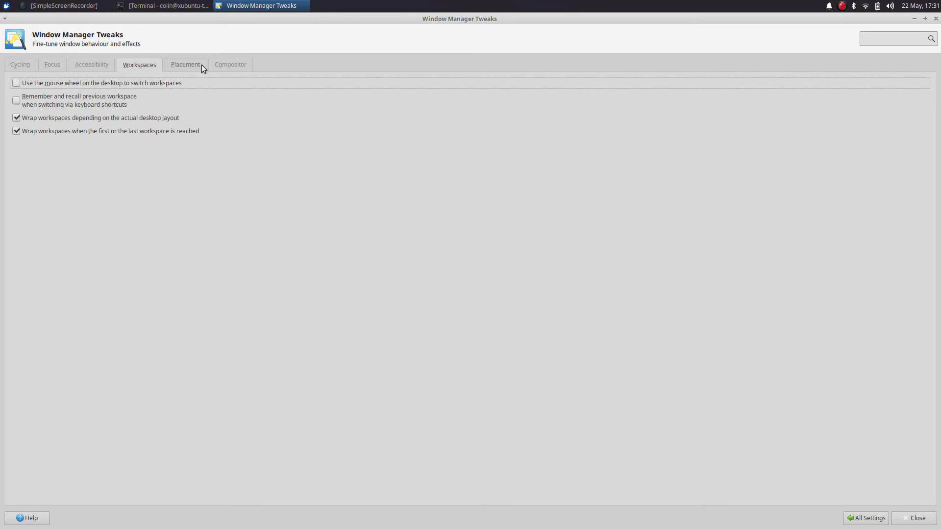
click(187, 67)
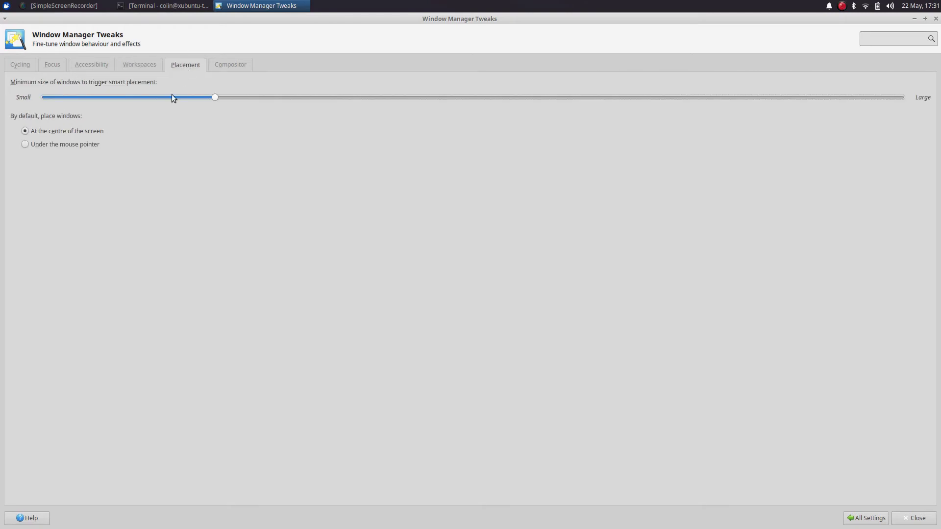
click(233, 67)
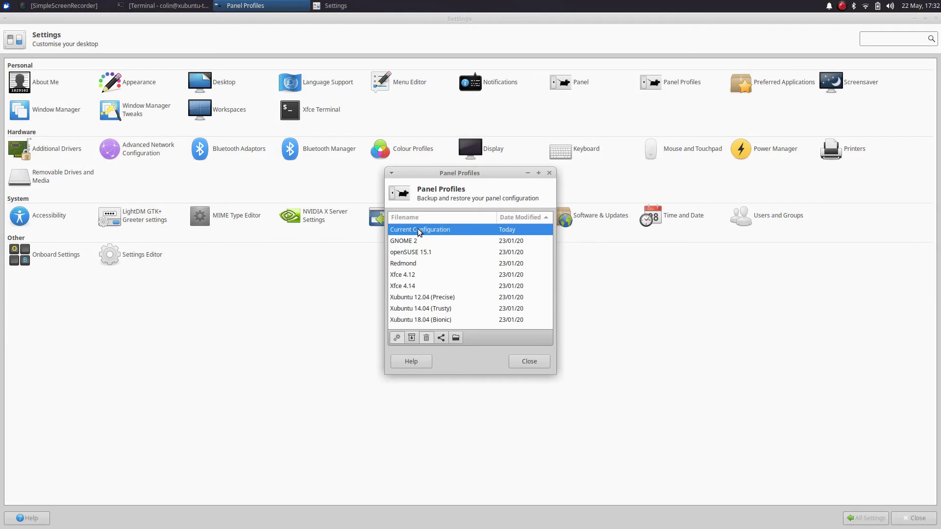
Step: Apply the Xubuntu 18.04 (Bionic) panel layout without backing up the current configuration
click(409, 321)
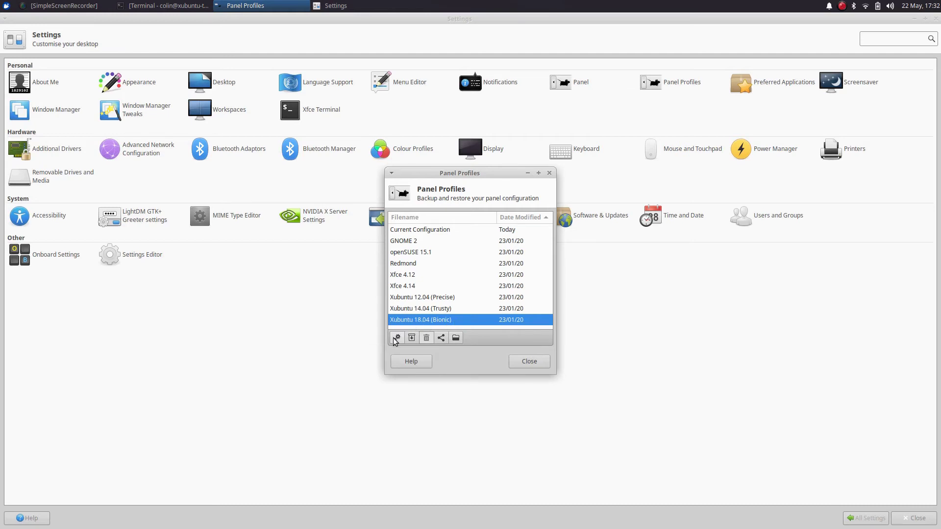
click(396, 338)
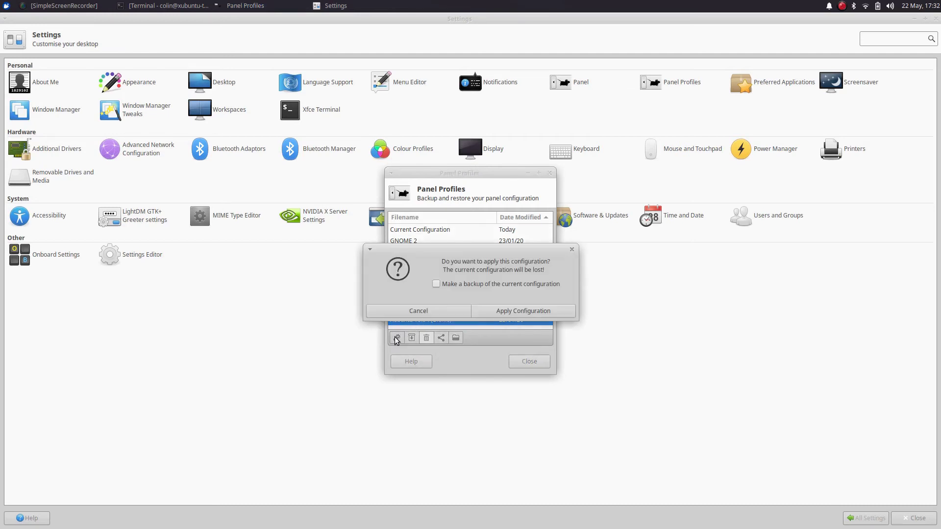
click(511, 312)
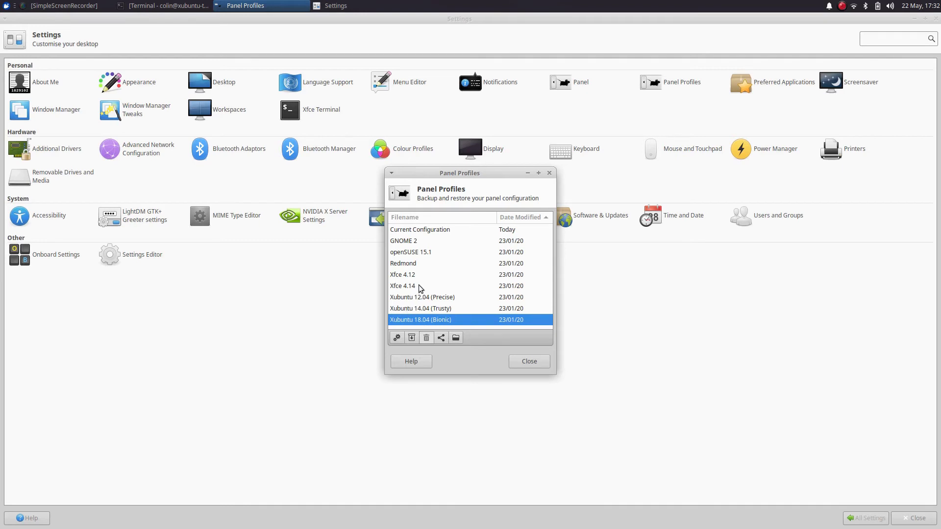
click(407, 242)
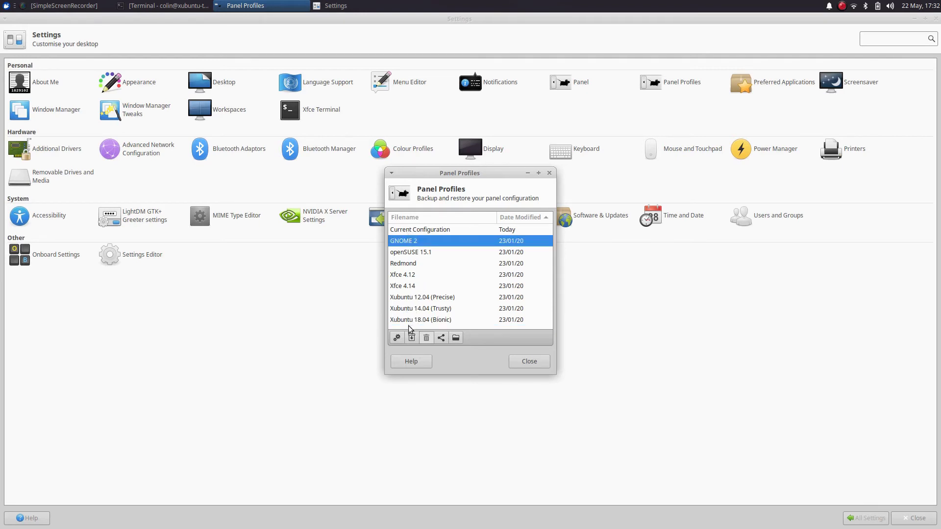
Step: Apply the GNOME 2 panel layout and inspect its applications menu's Graphics category
click(397, 338)
click(534, 311)
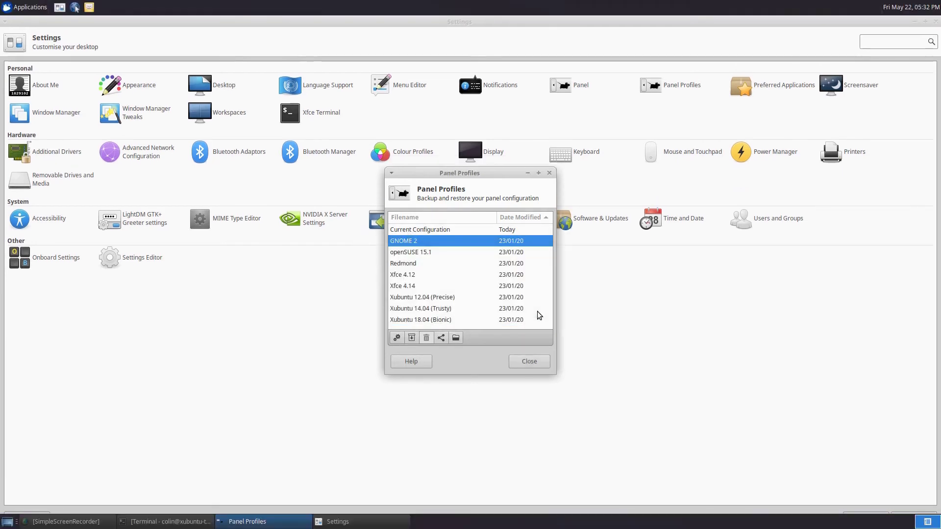
click(41, 7)
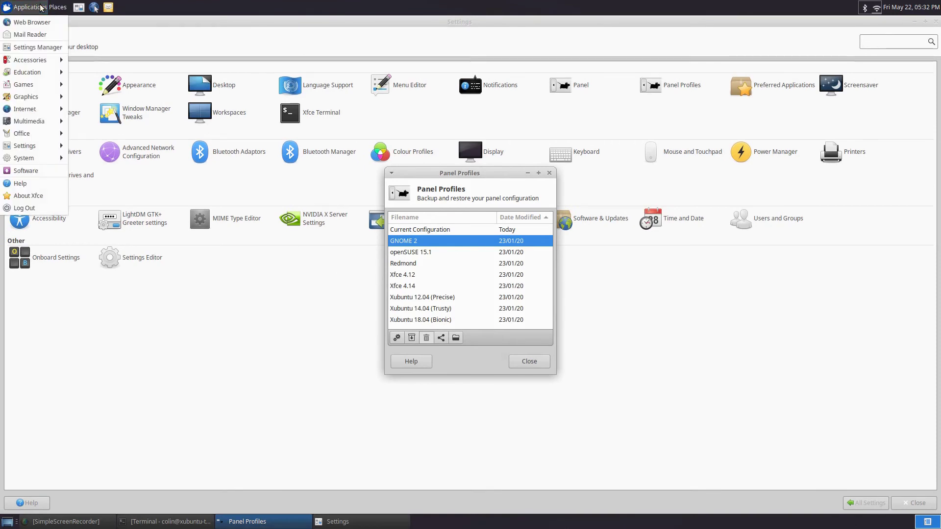
click(41, 6)
click(41, 7)
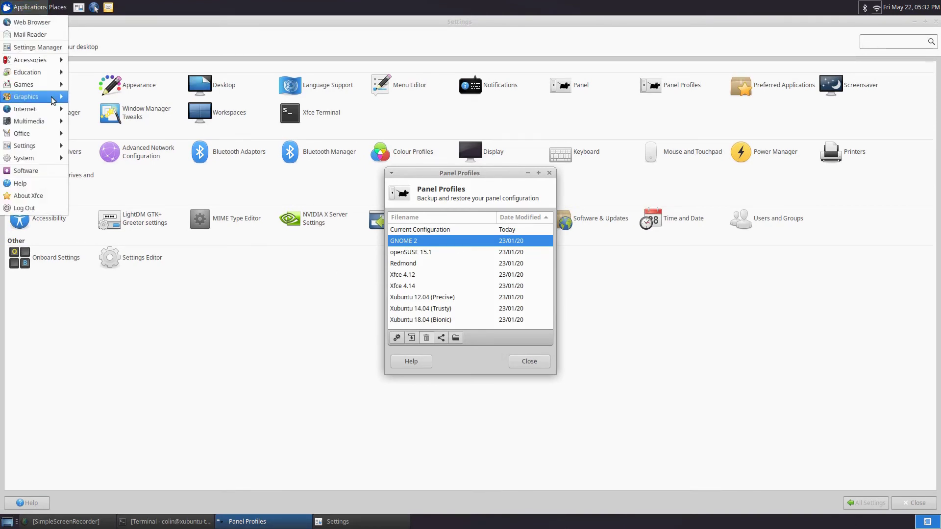
mouse_move(53, 99)
click(41, 7)
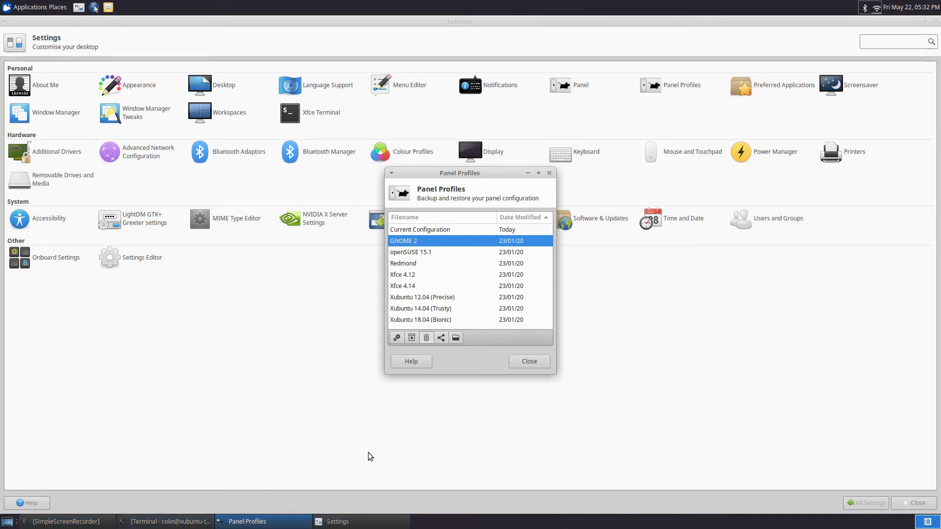
Step: Apply the openSUSE 15.1 panel layout and check its bottom-panel applications menu
click(427, 252)
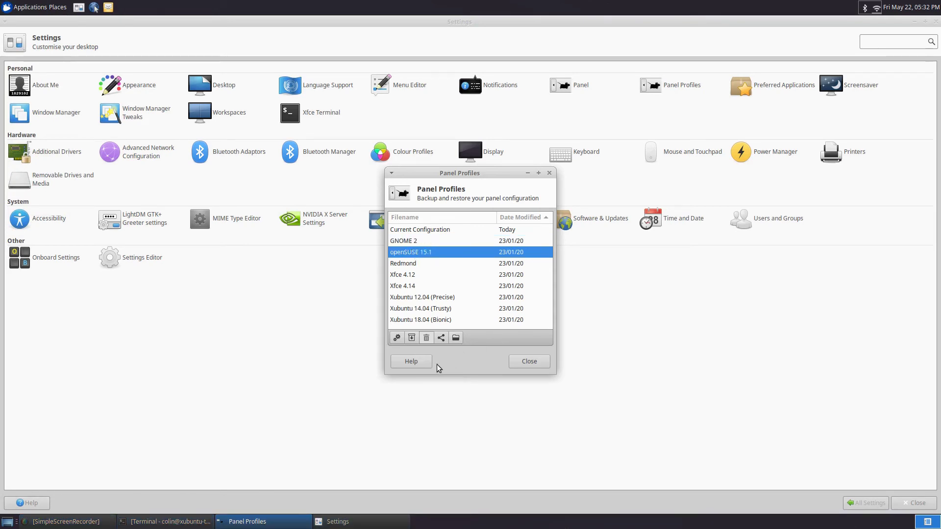
click(397, 337)
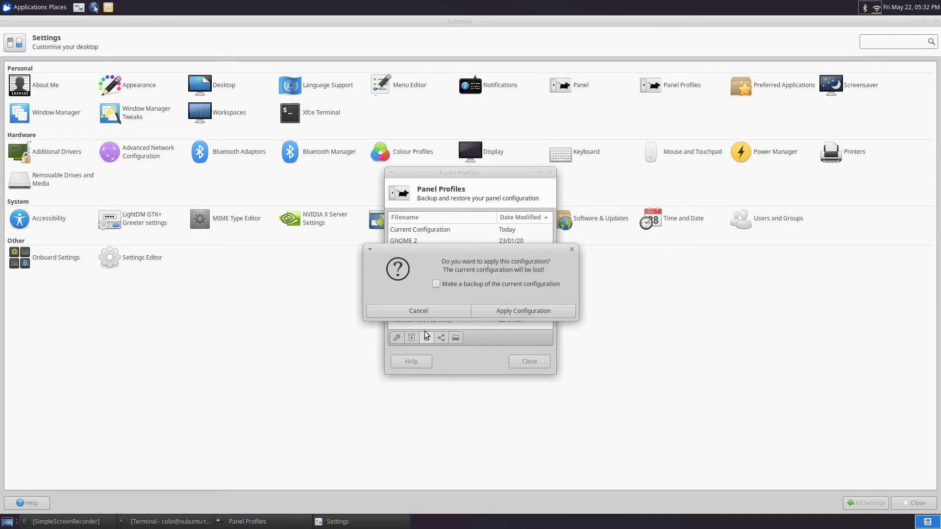
click(519, 312)
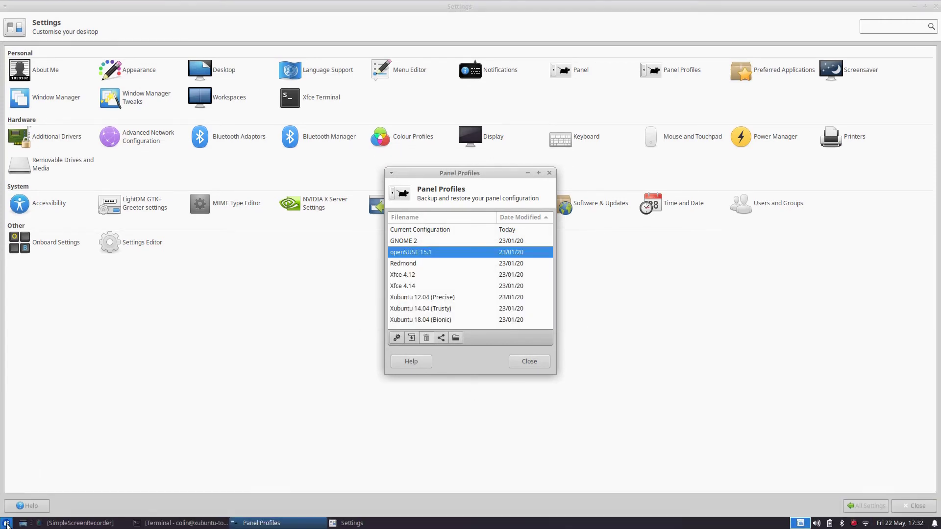
click(7, 523)
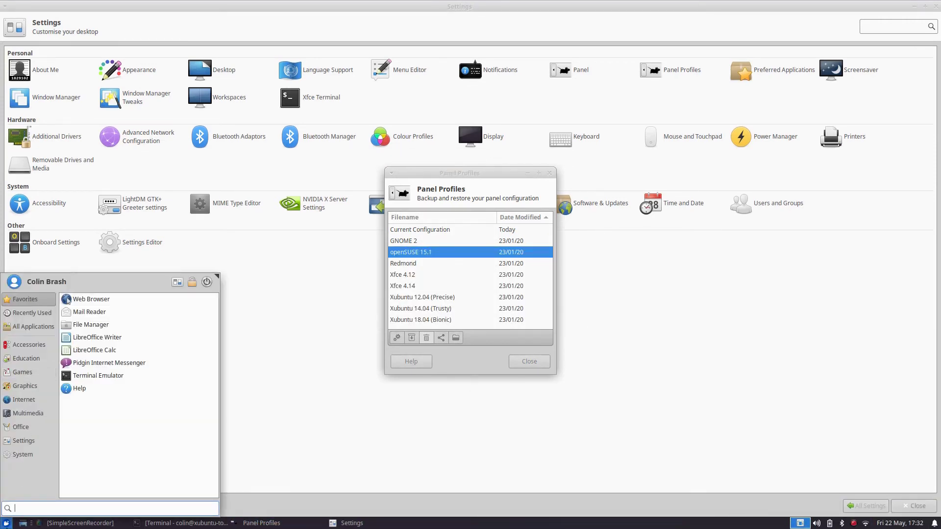
click(6, 524)
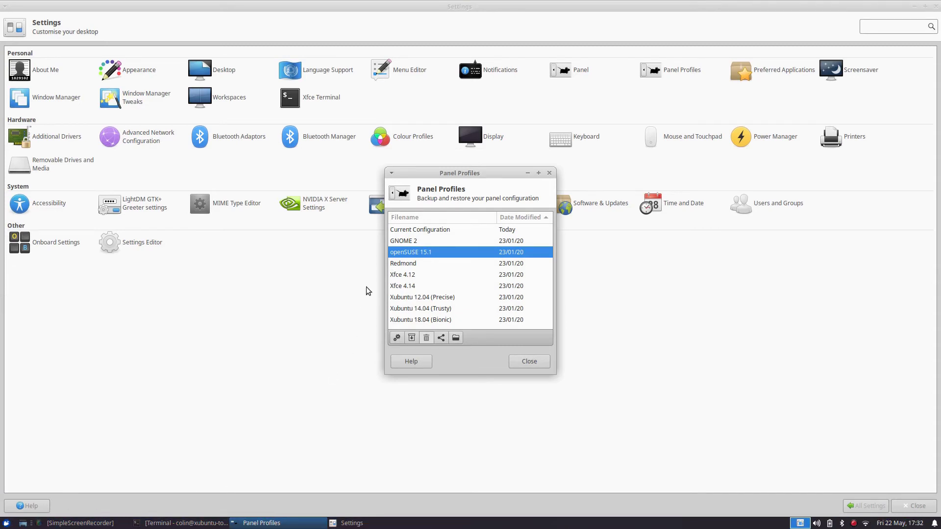
Step: Apply the Redmond panel layout, checking its clock calendar and applications menu
click(404, 264)
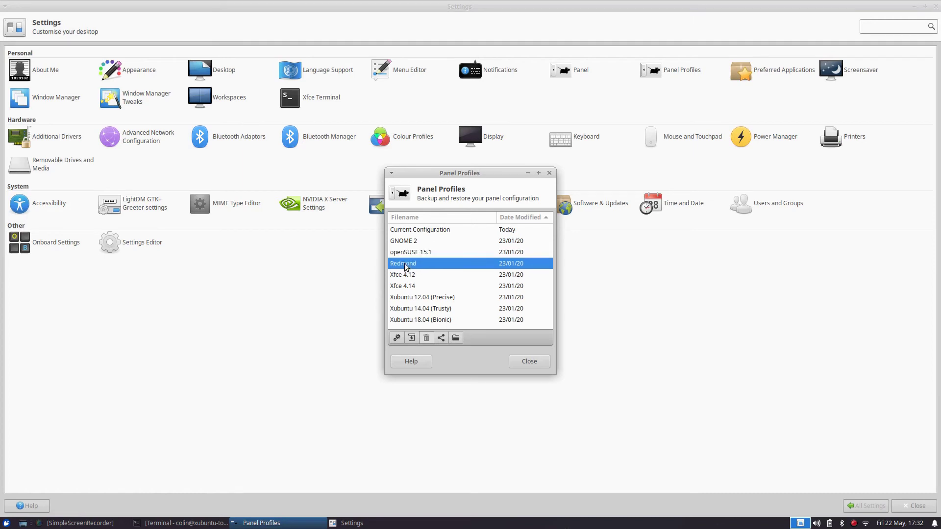
click(397, 338)
click(529, 313)
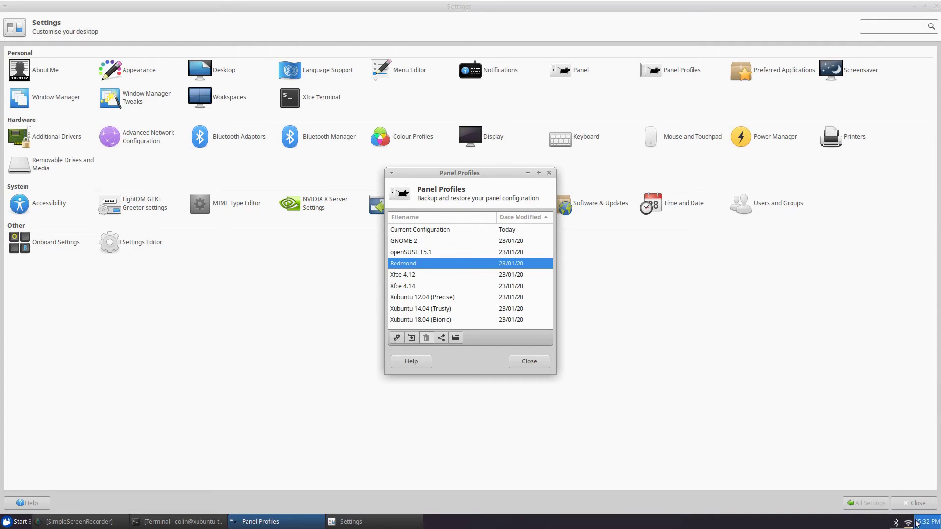
click(920, 523)
click(920, 523)
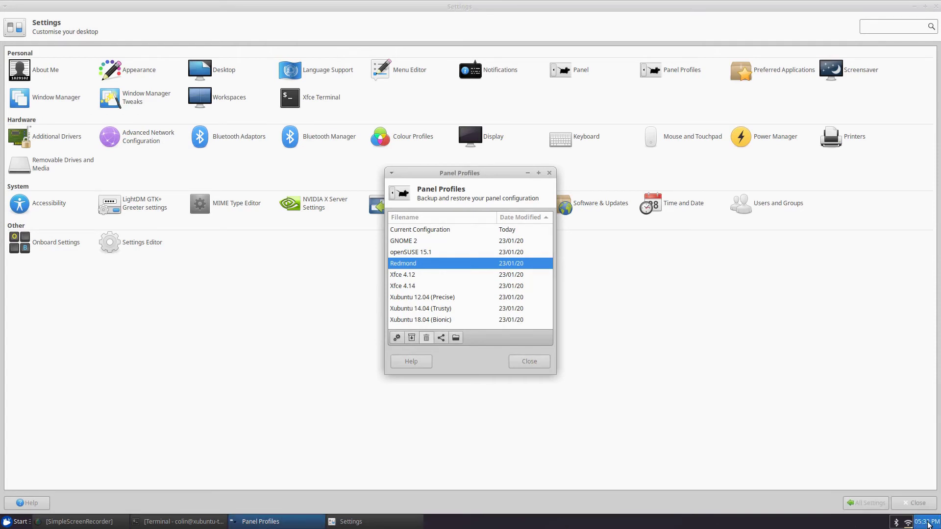
click(8, 523)
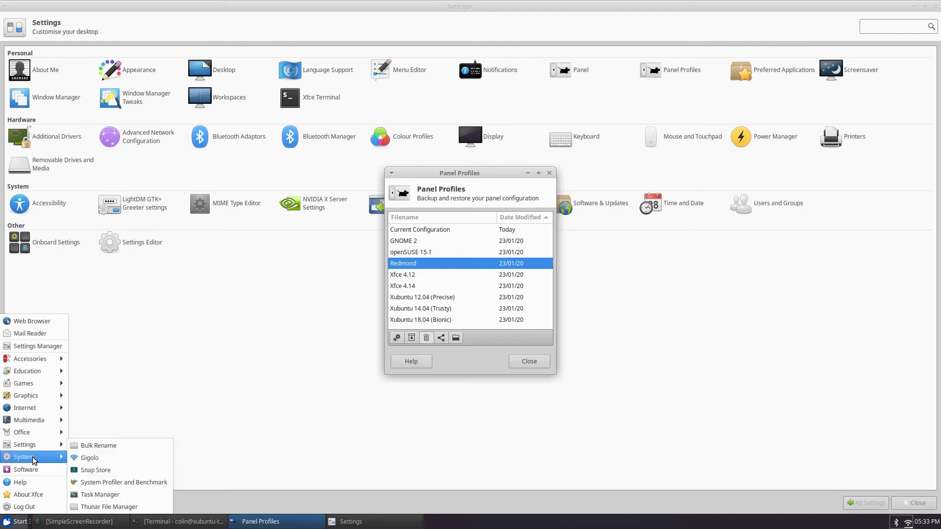
click(99, 494)
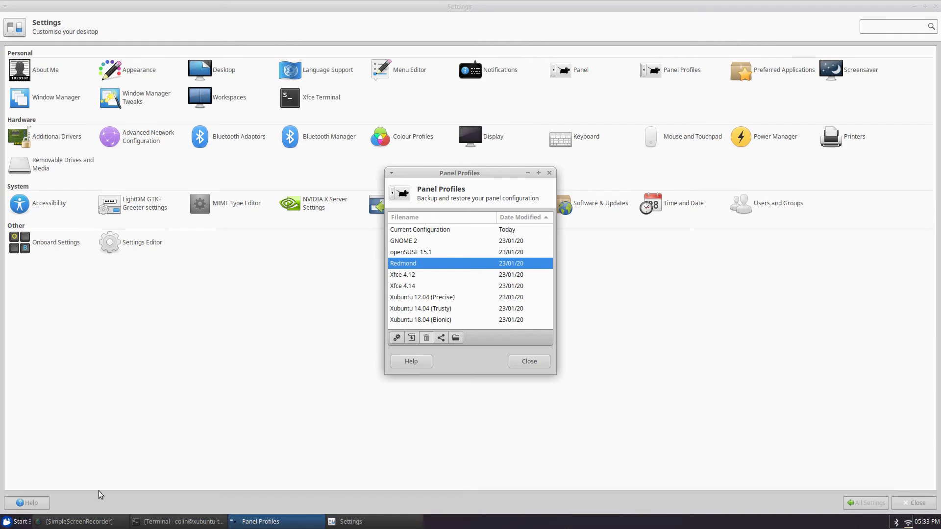
Step: Apply the Xfce 4.12 panel layout
click(398, 276)
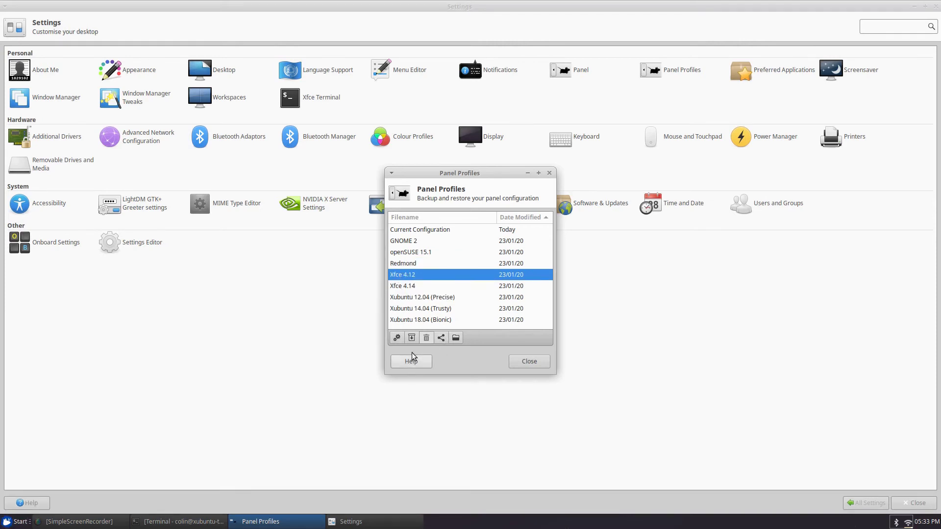
click(397, 338)
click(524, 310)
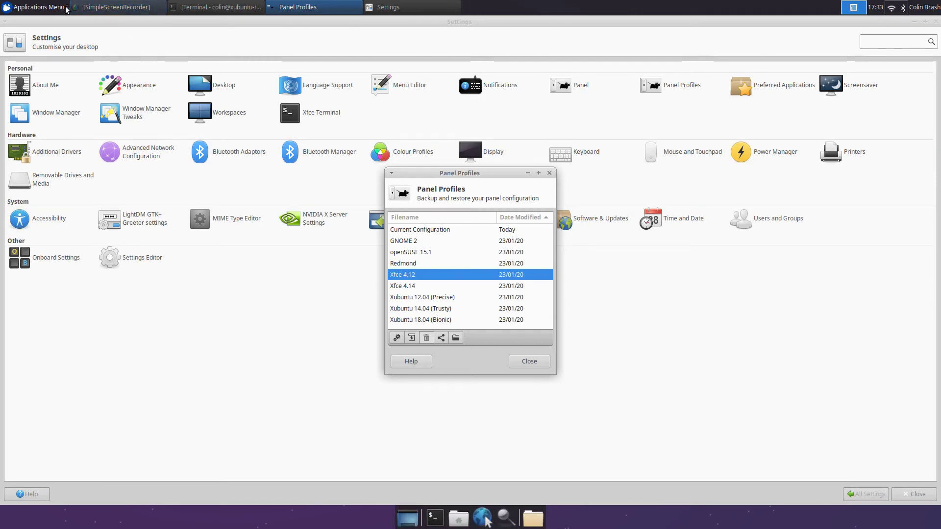
Step: Check the Xfce 4.12 applications menu, then apply the Xfce 4.14 panel layout
click(45, 8)
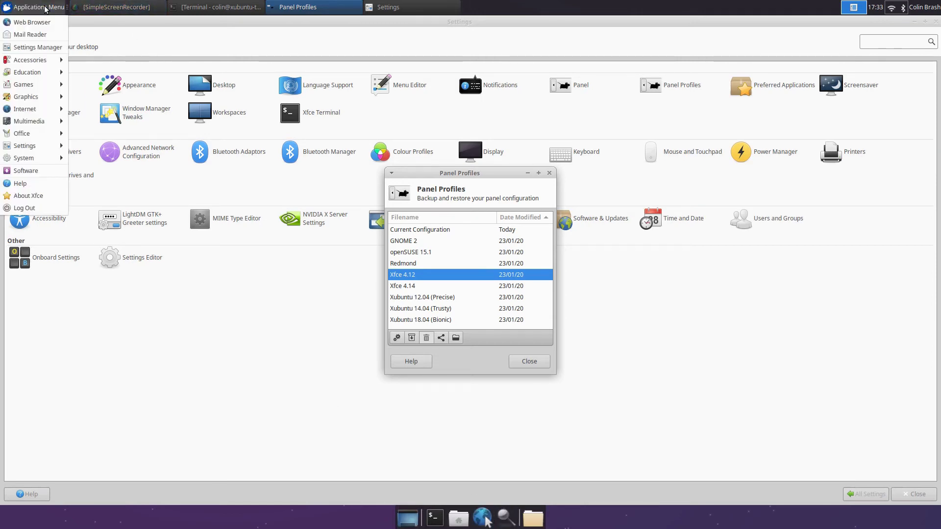
click(6, 7)
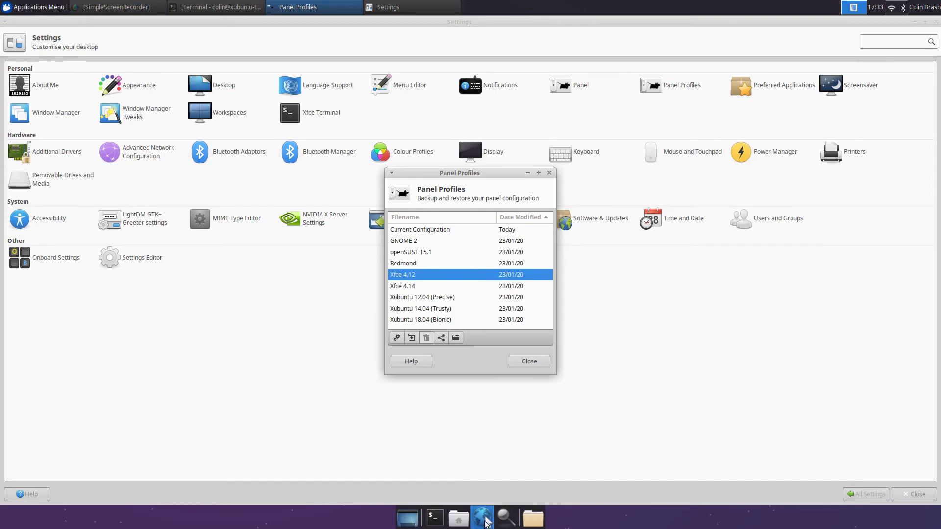
click(413, 286)
click(397, 338)
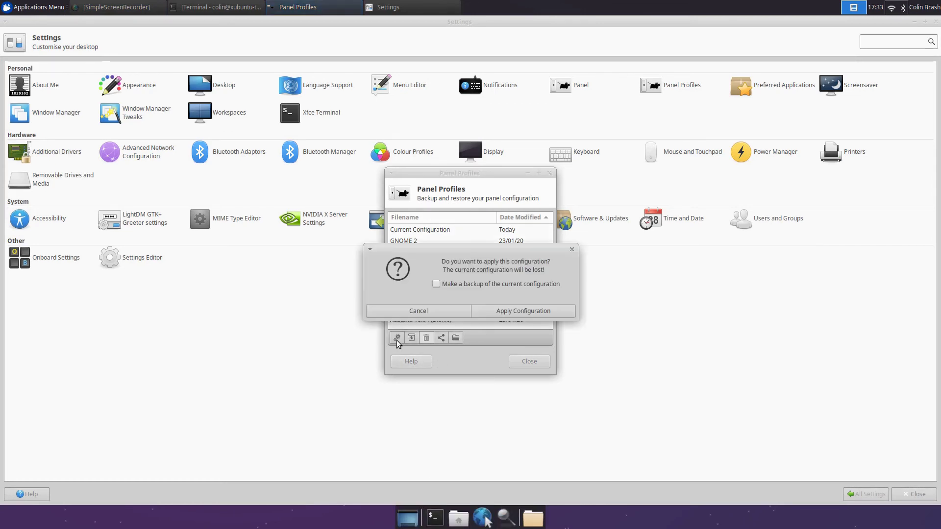
click(492, 313)
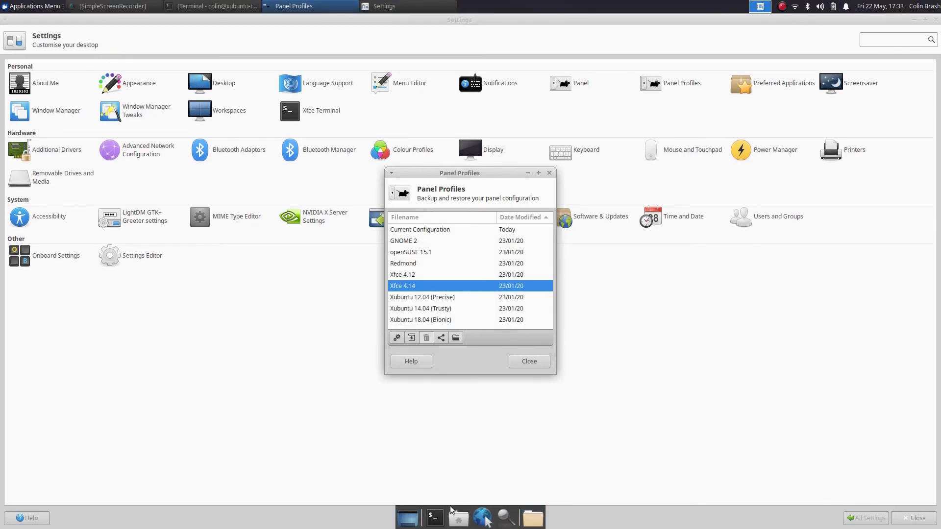
Step: Apply the Xubuntu 12.04 (Precise) panel layout and check its applications menu
click(419, 297)
click(397, 338)
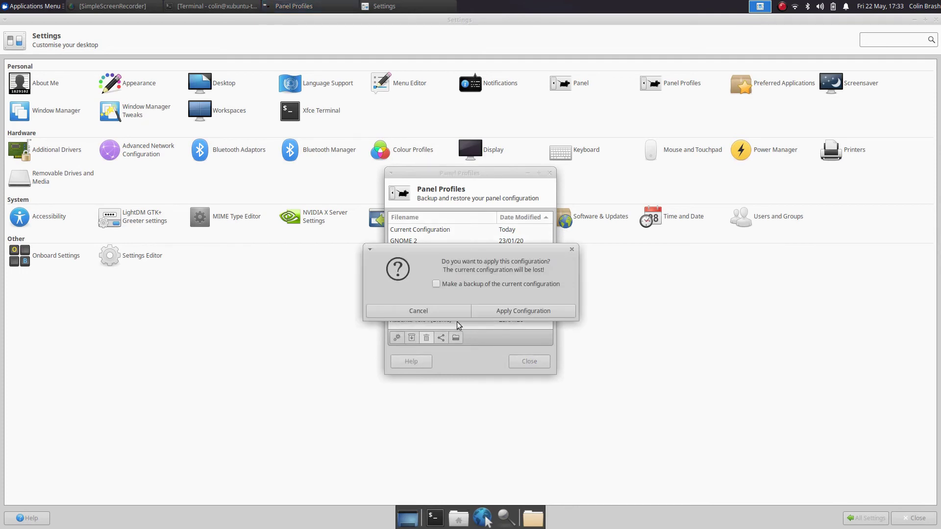
click(491, 316)
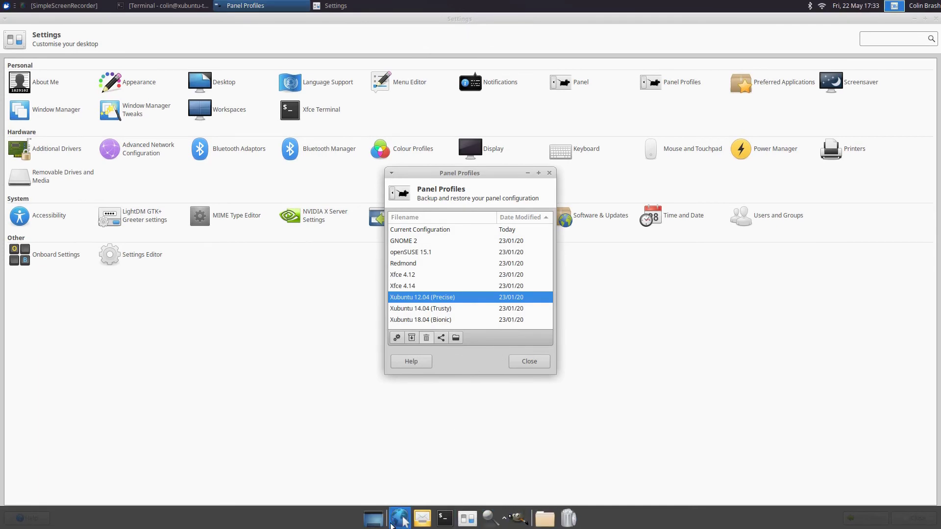
click(6, 5)
click(6, 5)
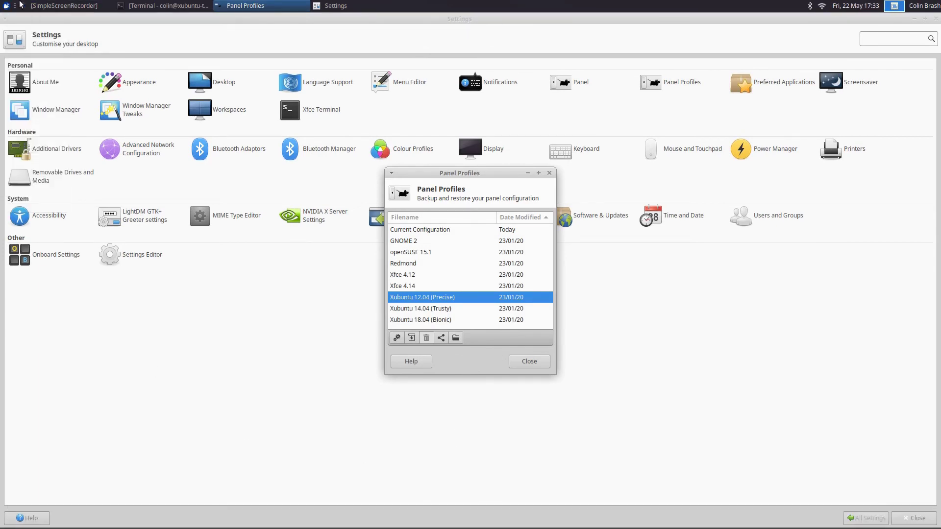
Step: Apply the Xubuntu 14.04 (Trusty) panel layout
click(424, 312)
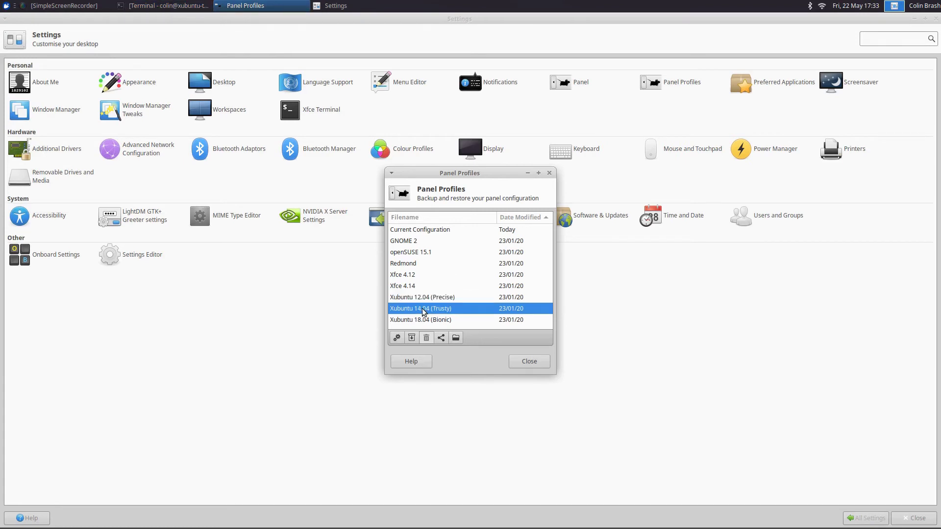
click(396, 338)
click(500, 311)
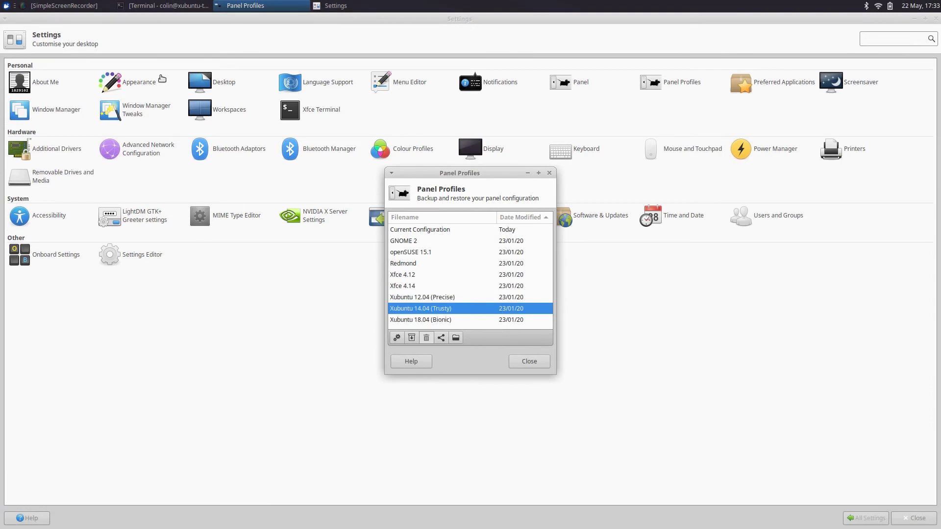
Step: Restore the Xubuntu 18.04 (Bionic) panel layout and close Panel Profiles
click(414, 321)
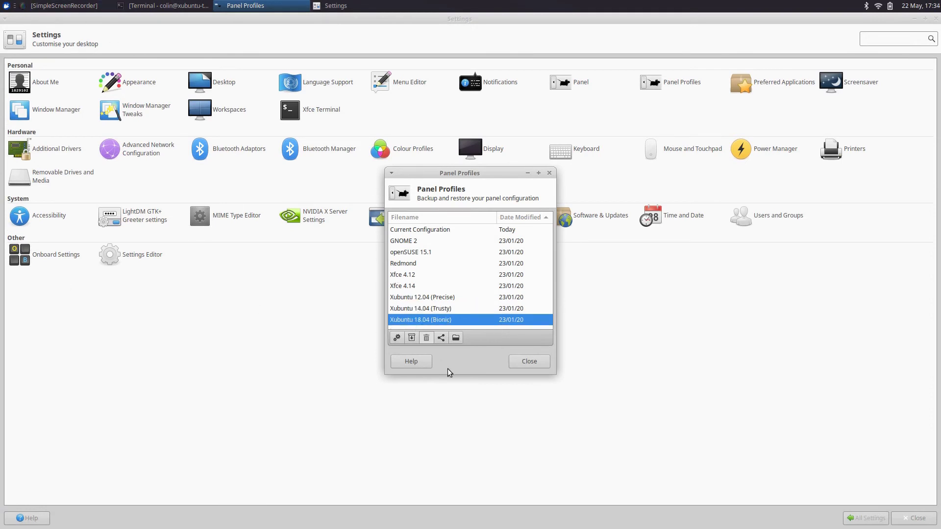
click(395, 340)
click(505, 308)
click(536, 360)
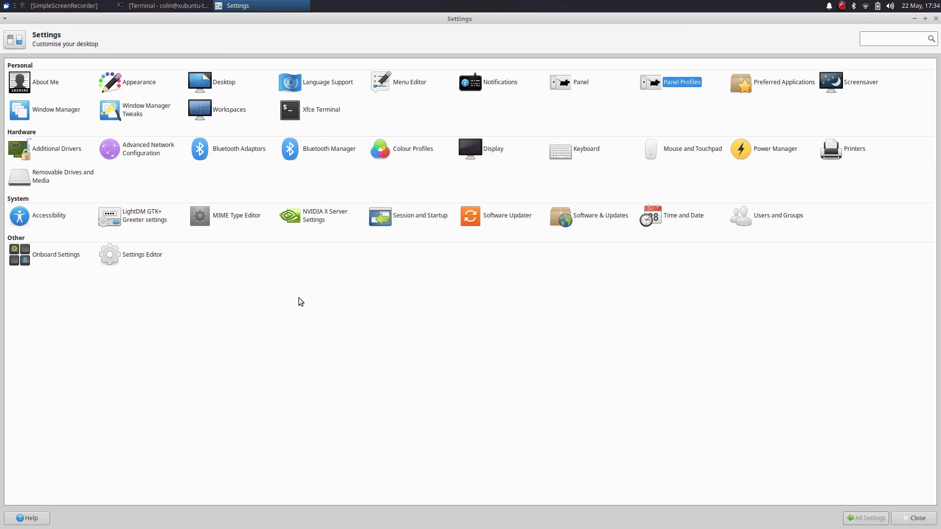
Step: Look over Preferred Applications: file manager, terminal, web browser and mail reader
click(770, 81)
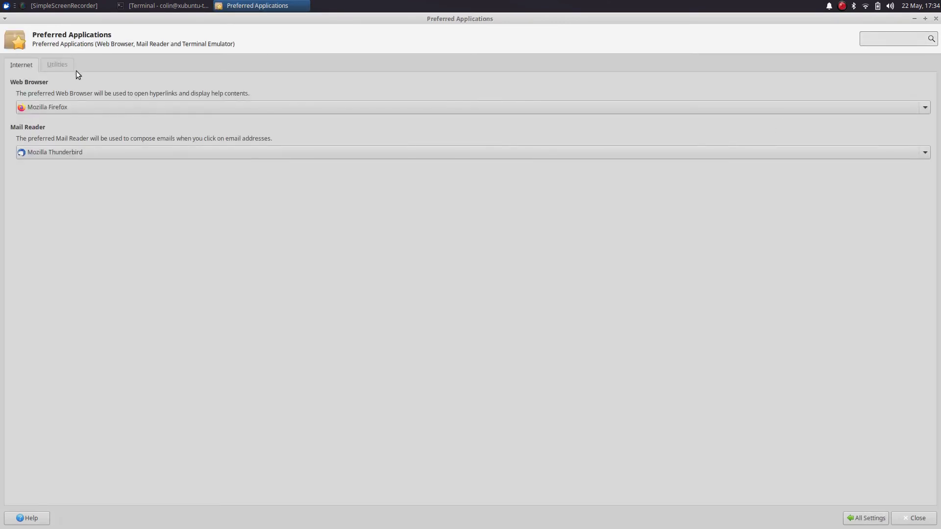
click(61, 66)
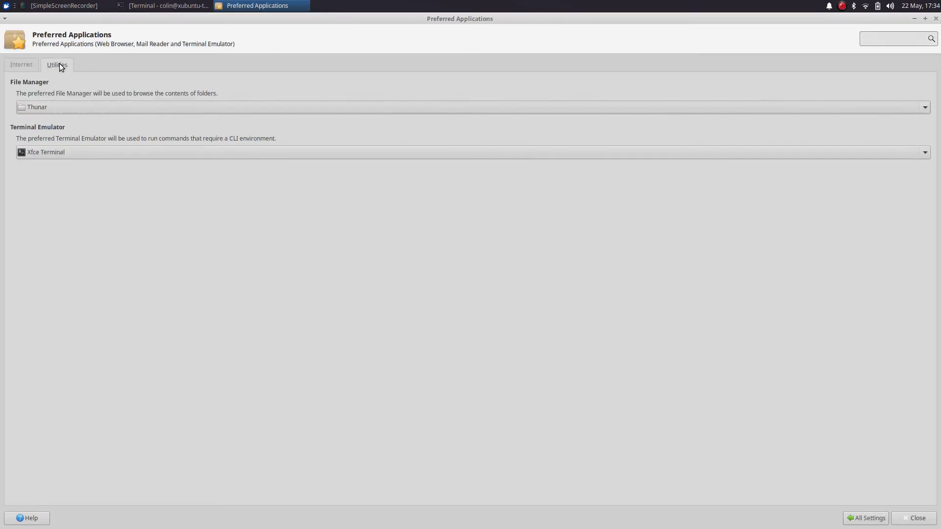
click(22, 62)
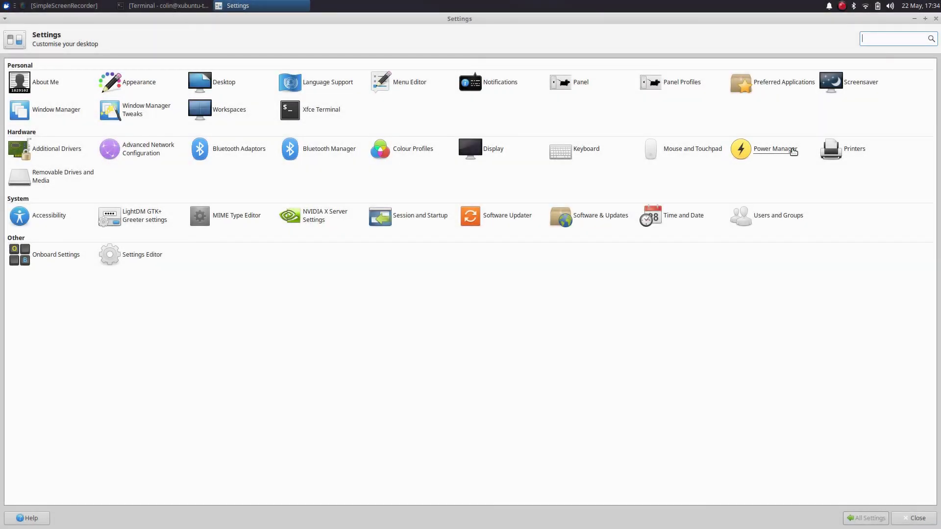
Step: Review Power Manager's system power saving, display timings and devices list
click(793, 152)
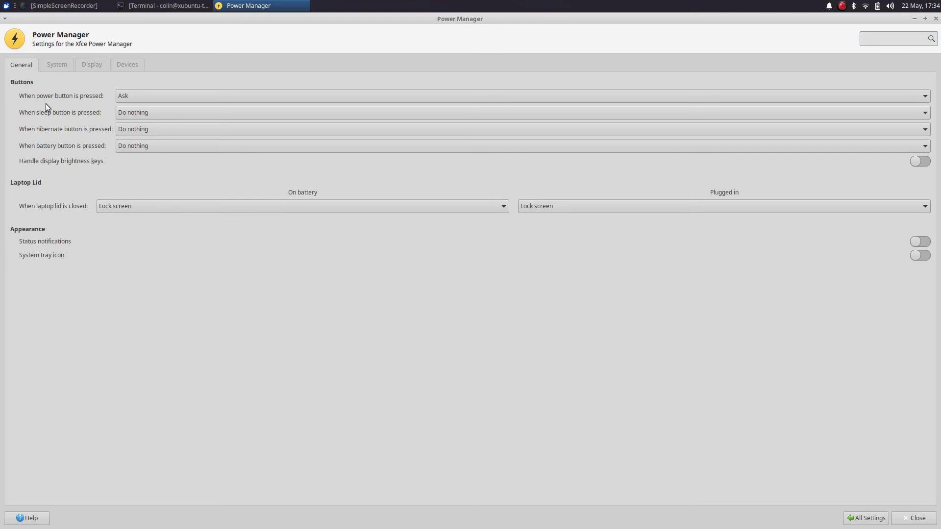
click(56, 63)
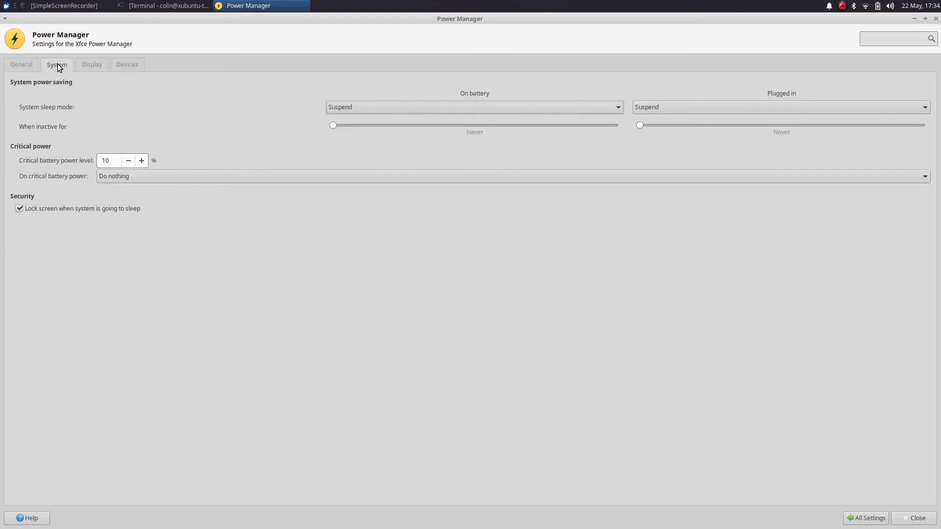
click(89, 64)
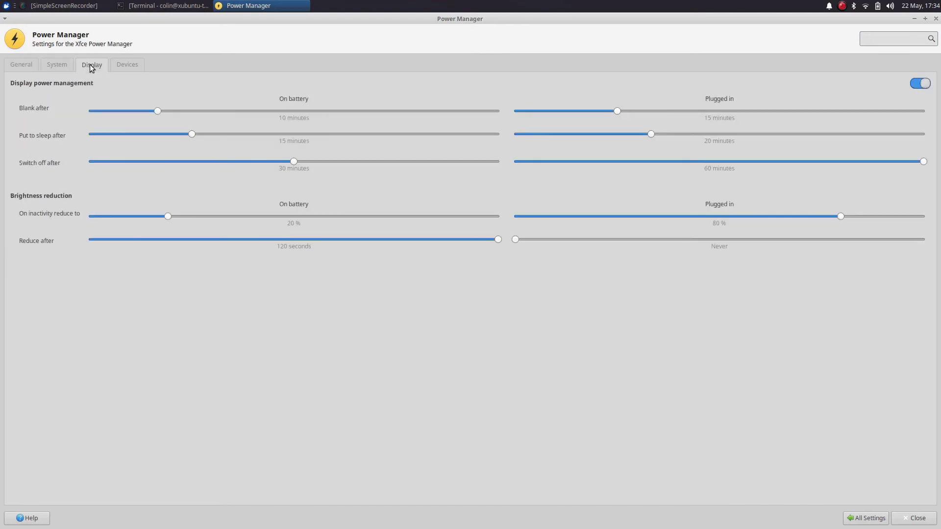
click(128, 63)
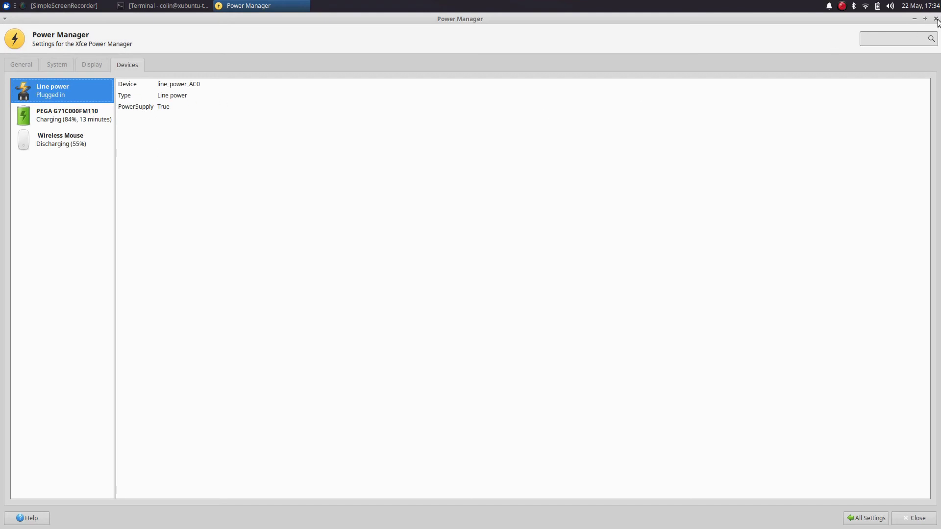
Step: Minimise Power Manager and check the battery and wireless mouse charge levels in the panel
click(914, 18)
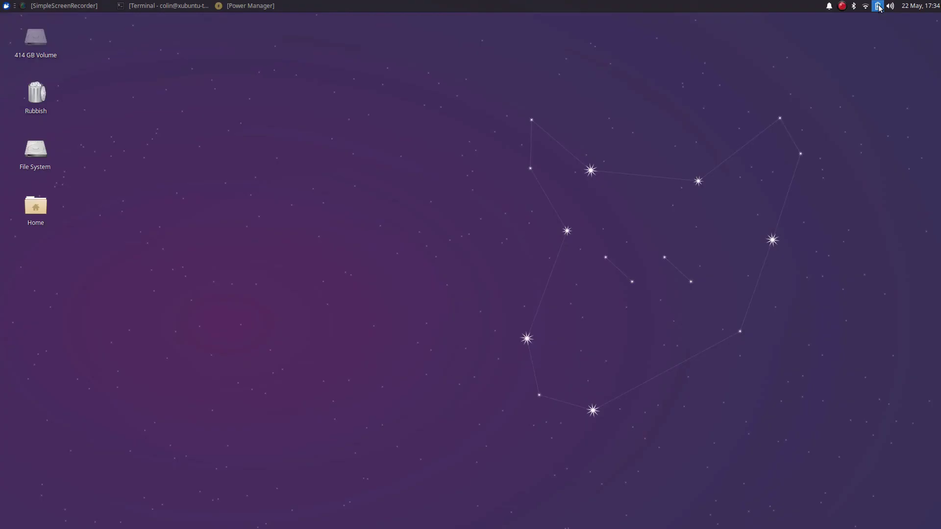
click(878, 6)
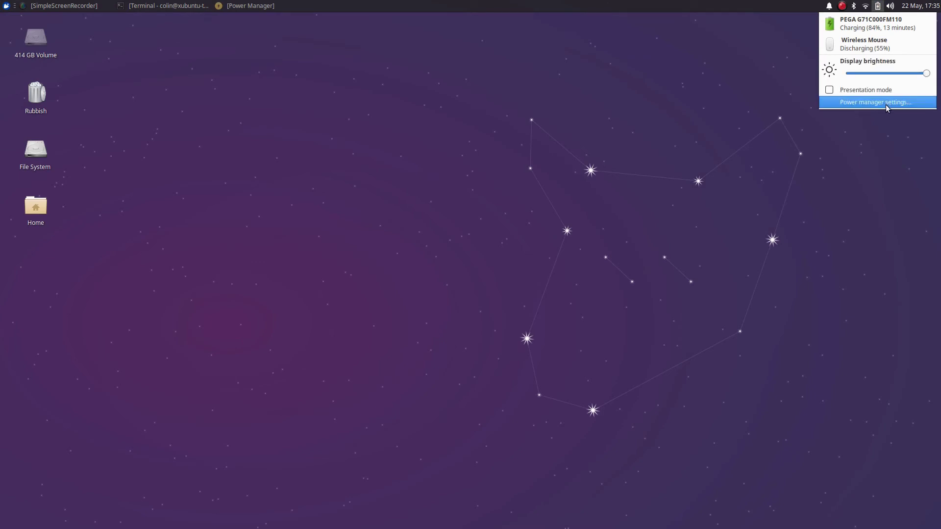
click(871, 160)
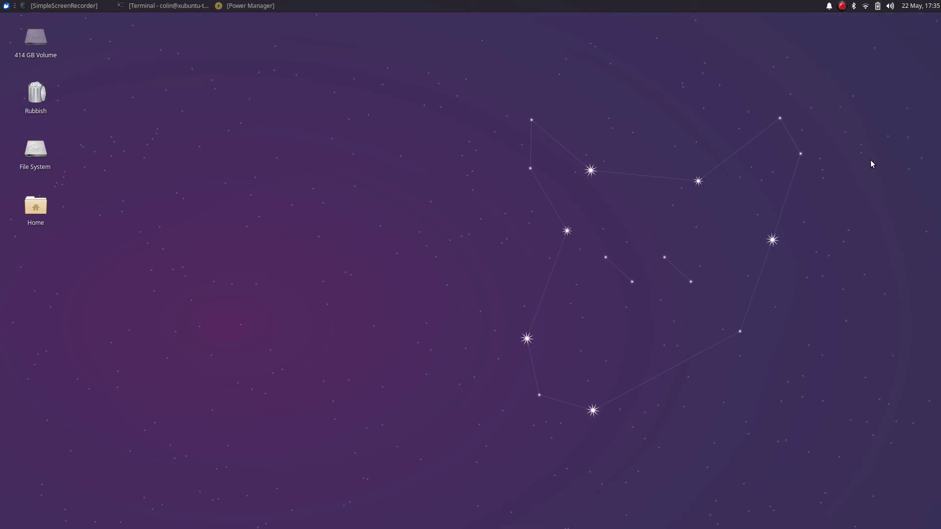
Step: Briefly dim the display brightness, then restore it to maximum
click(878, 6)
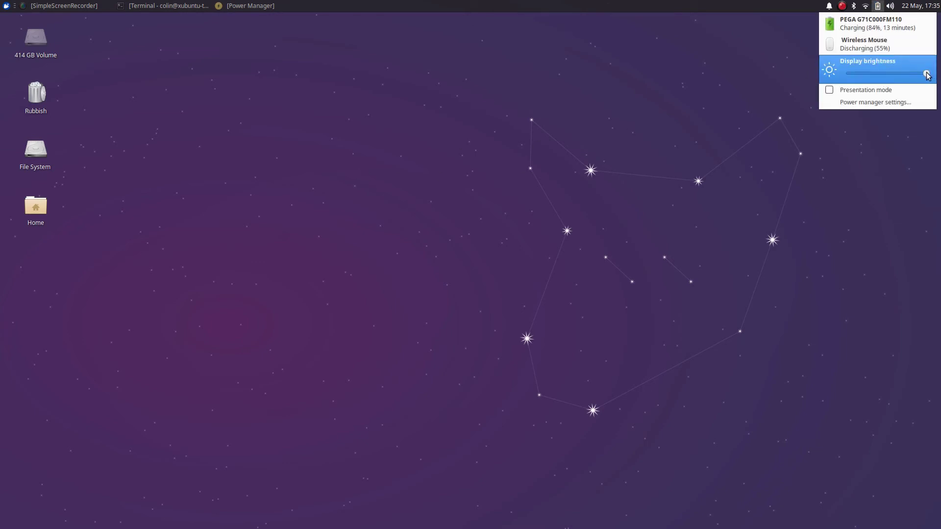
mouse_move(927, 75)
mouse_down()
mouse_move(897, 78)
mouse_move(930, 85)
mouse_up()
click(759, 87)
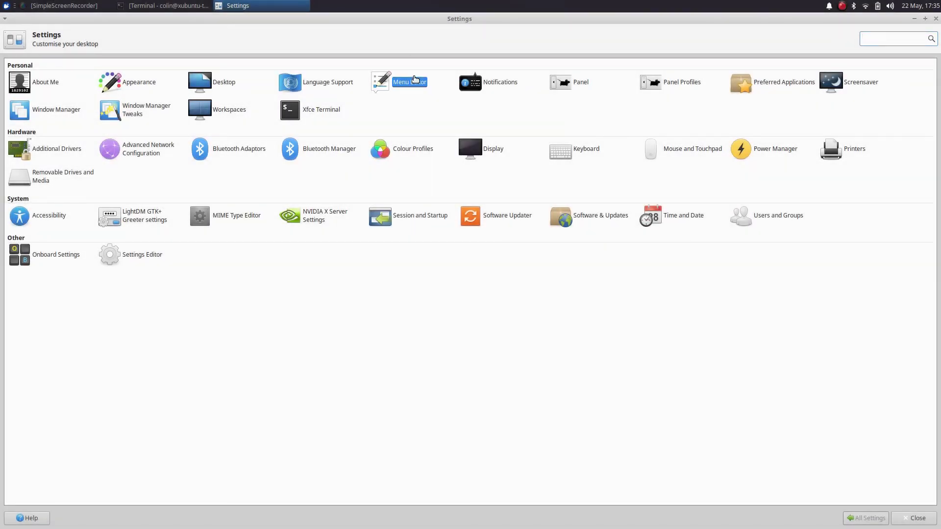
click(414, 81)
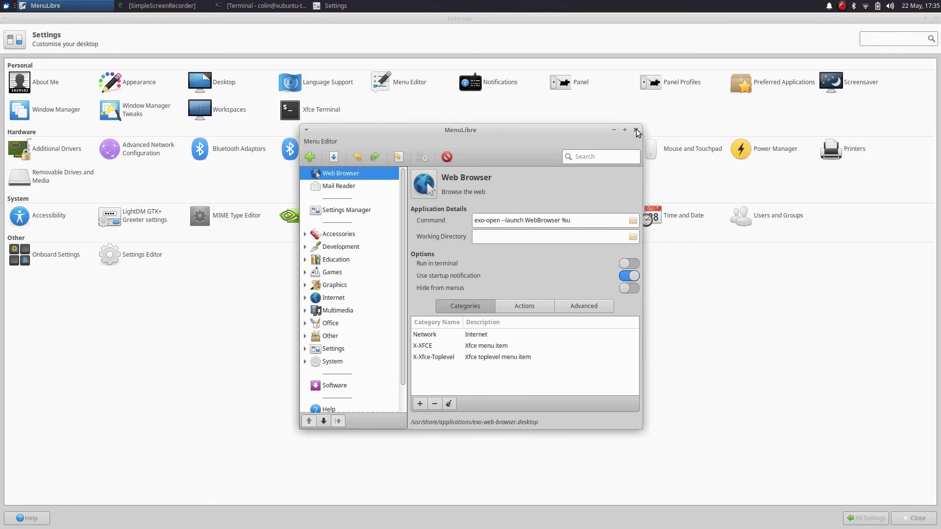
click(636, 130)
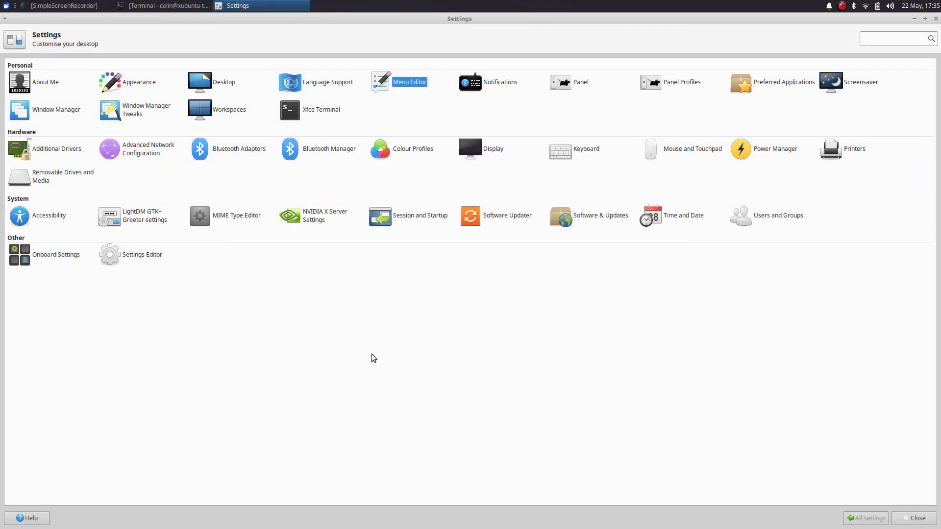
click(652, 217)
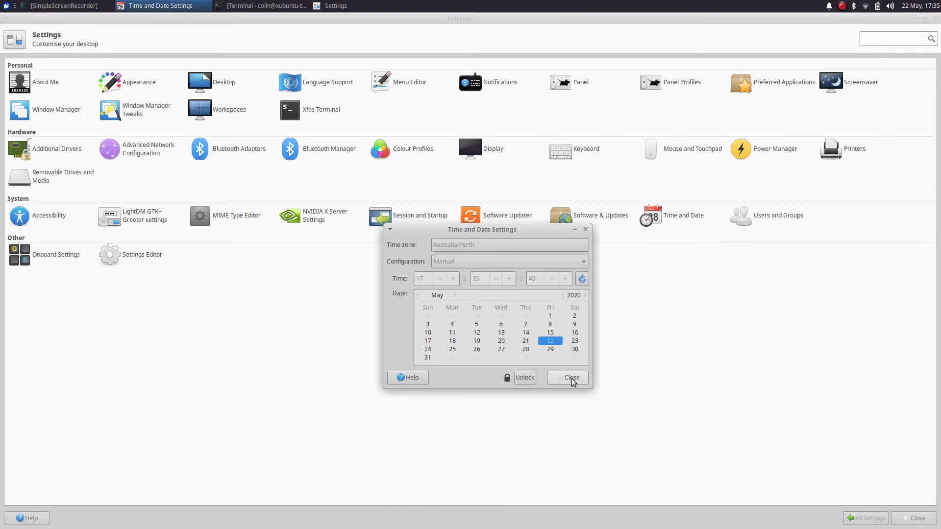
click(571, 379)
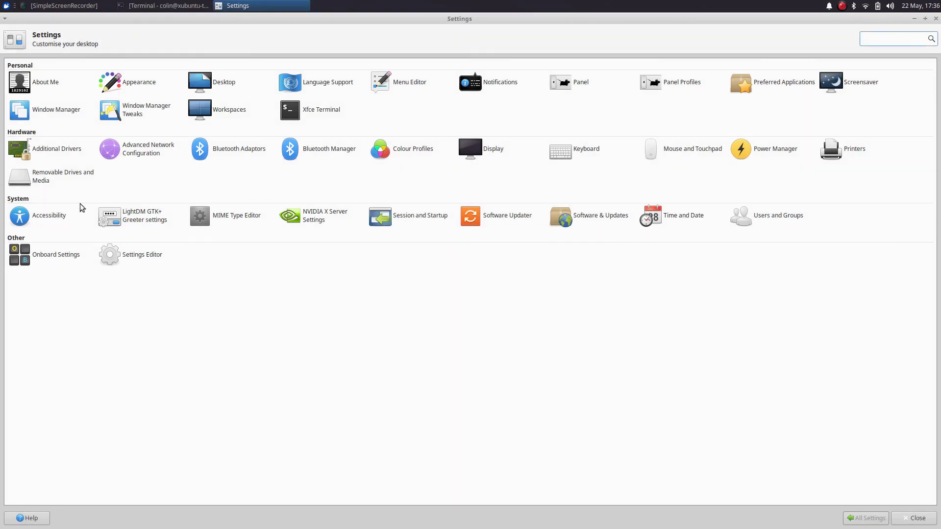
Step: Check auto-run options on the Multimedia, Cameras, PDAs, Printers and Input Devices tabs, then open Users
click(66, 176)
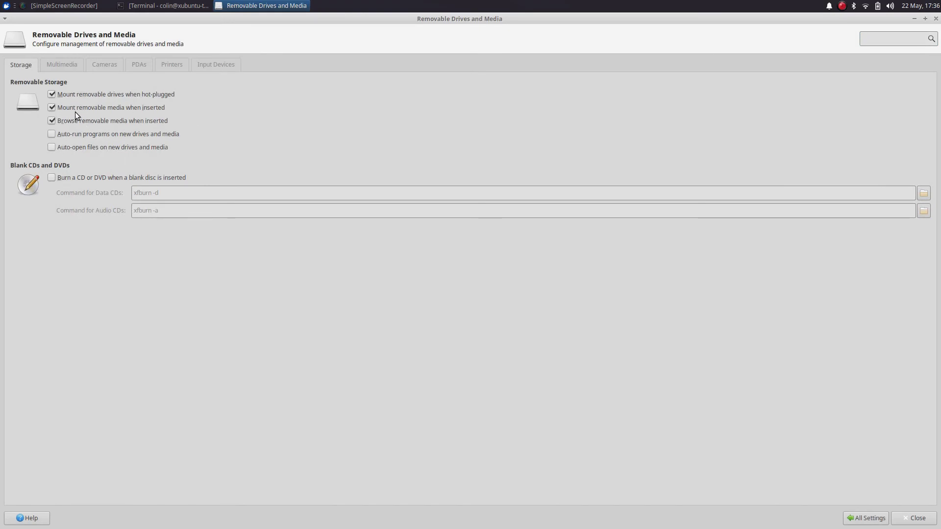
click(67, 64)
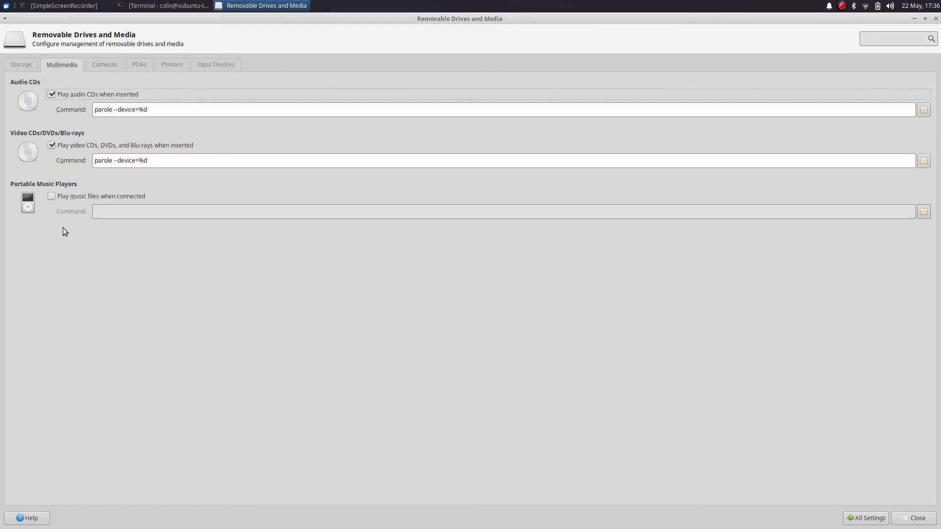
click(110, 69)
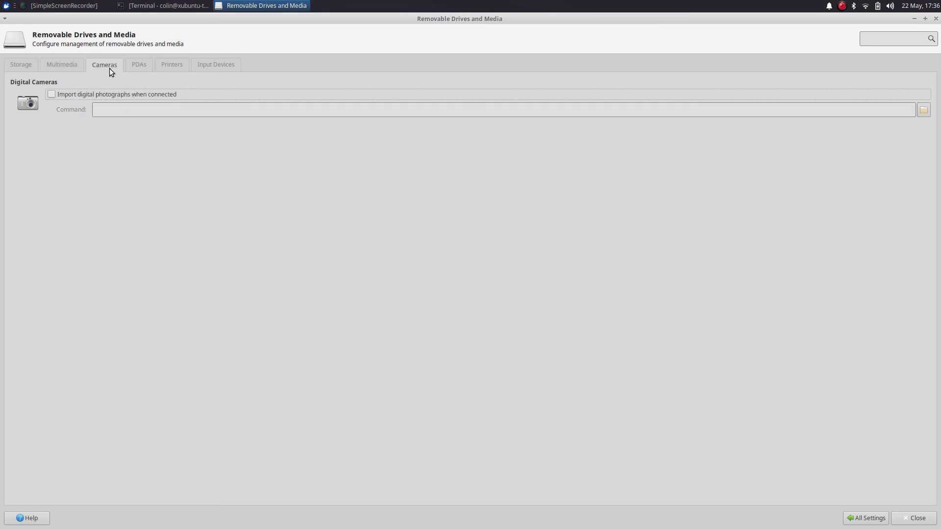
click(143, 64)
click(177, 65)
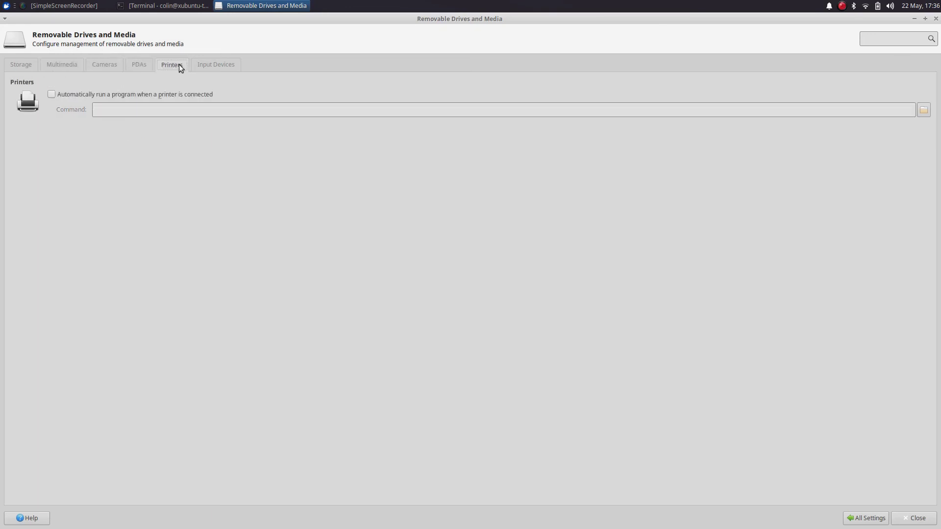
click(225, 66)
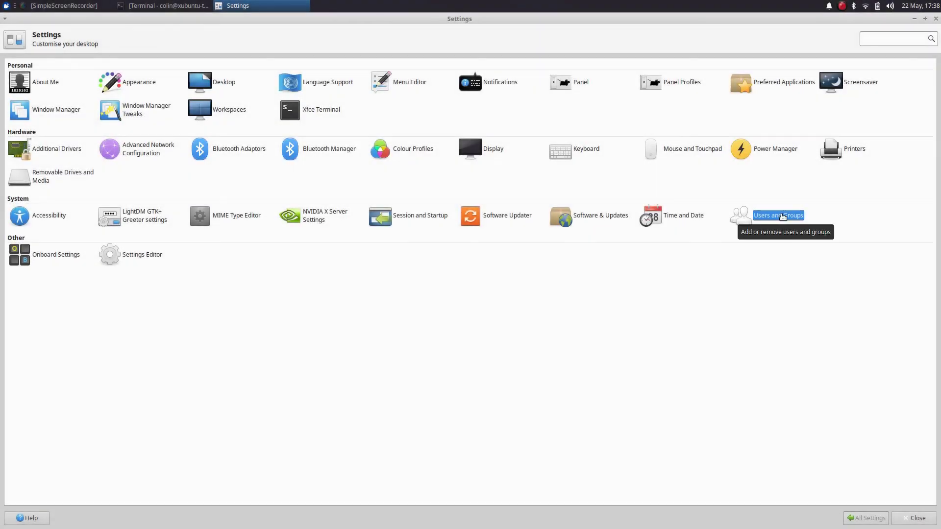
click(782, 216)
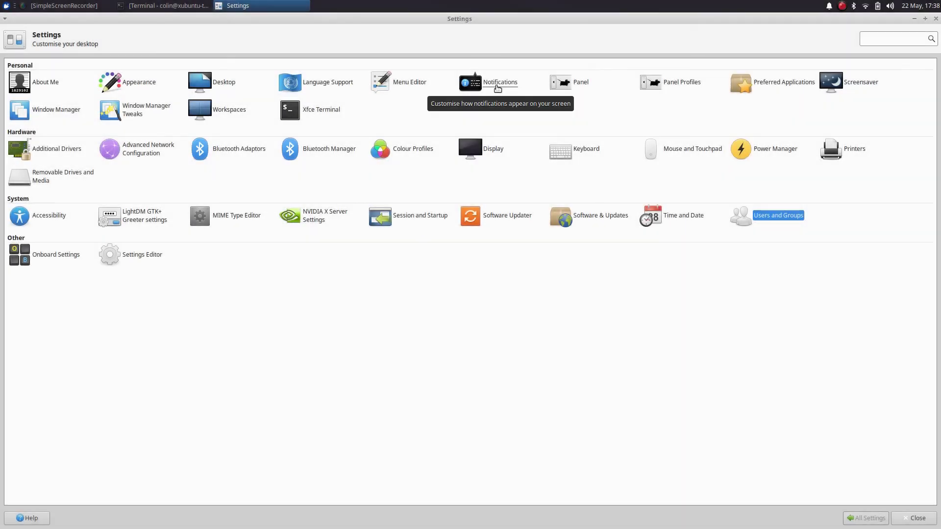
Step: Open Notifications settings and view its per-application list and the empty log
click(498, 85)
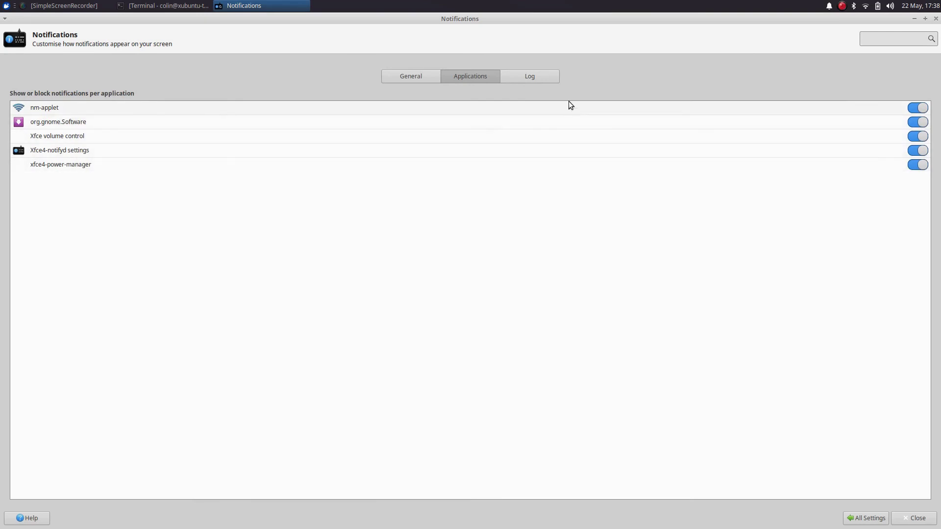
click(533, 75)
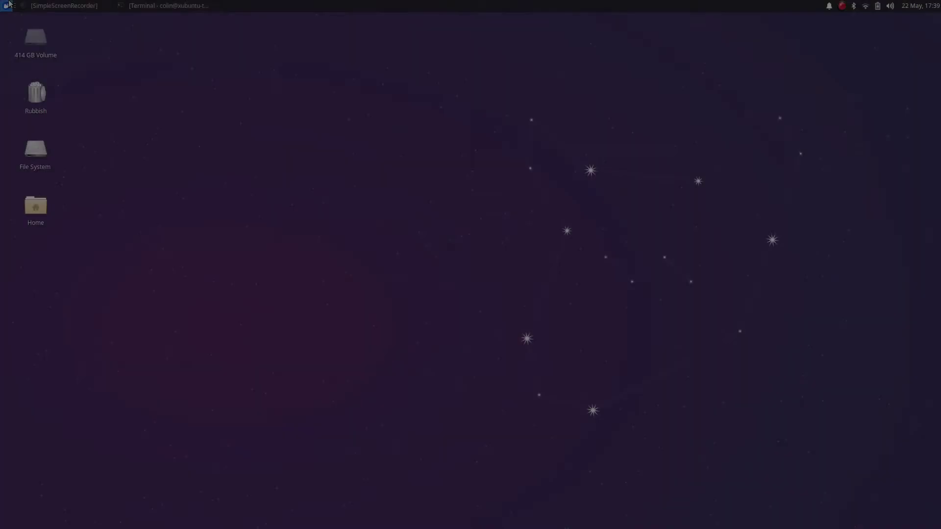
Step: Launch both Software and Snap Store from a 'soft' applications-menu search, side by side
click(9, 4)
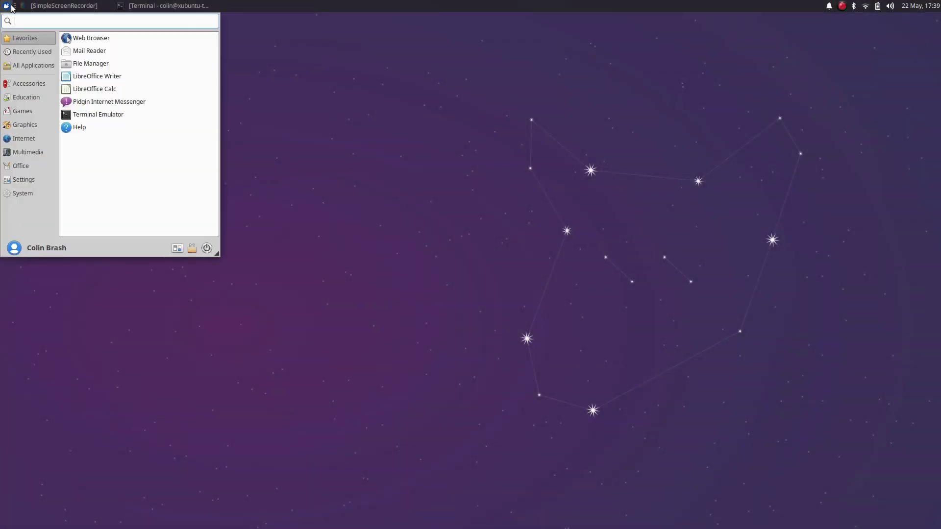
text(soft)
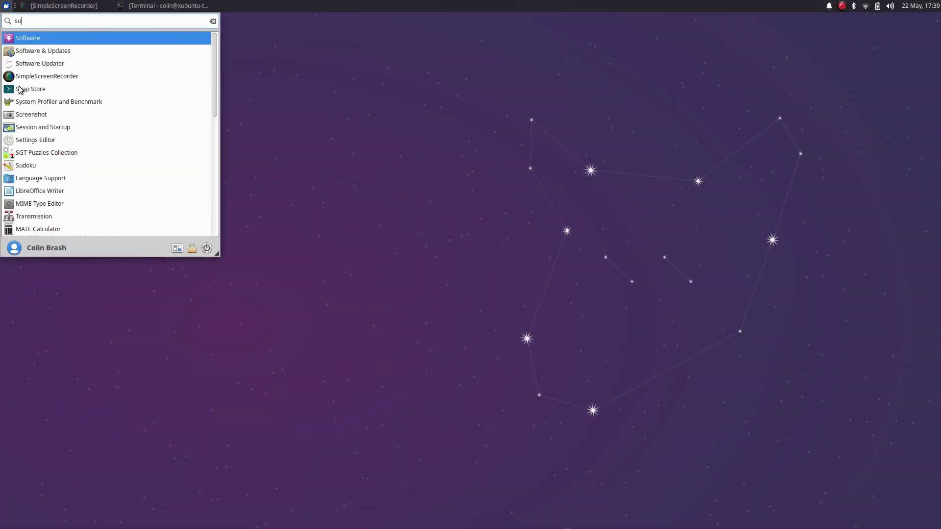
click(36, 39)
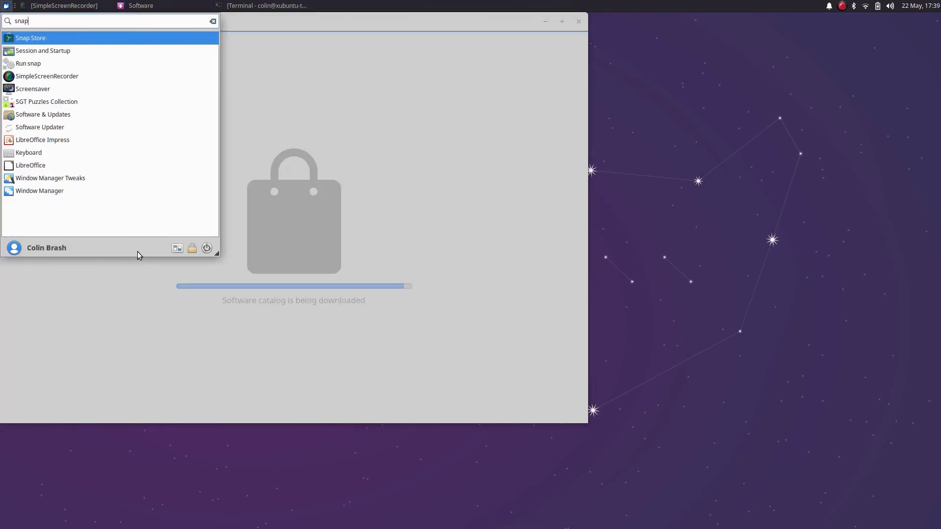
click(27, 43)
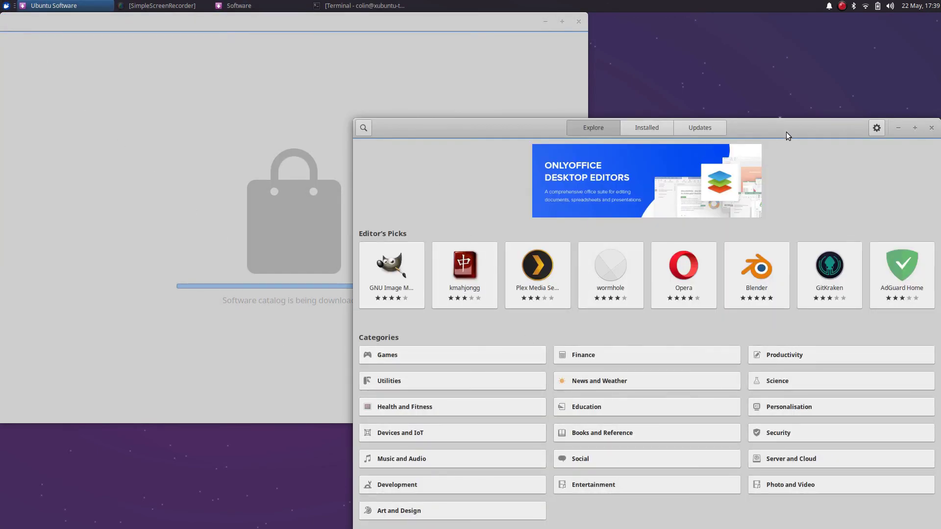
drag(786, 130, 786, 104)
Step: Check each store's About dialog, showing versions 3.36.0 and 3.36.1
click(185, 139)
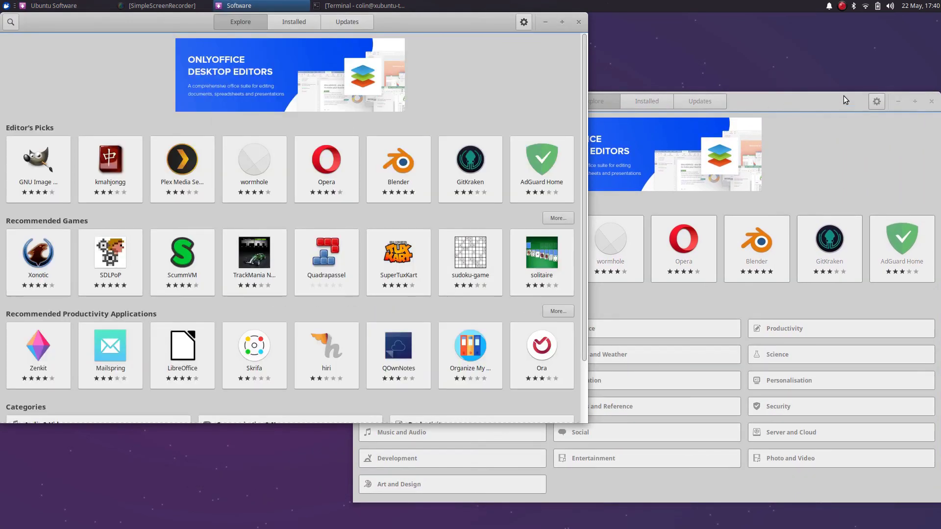
click(523, 22)
click(523, 99)
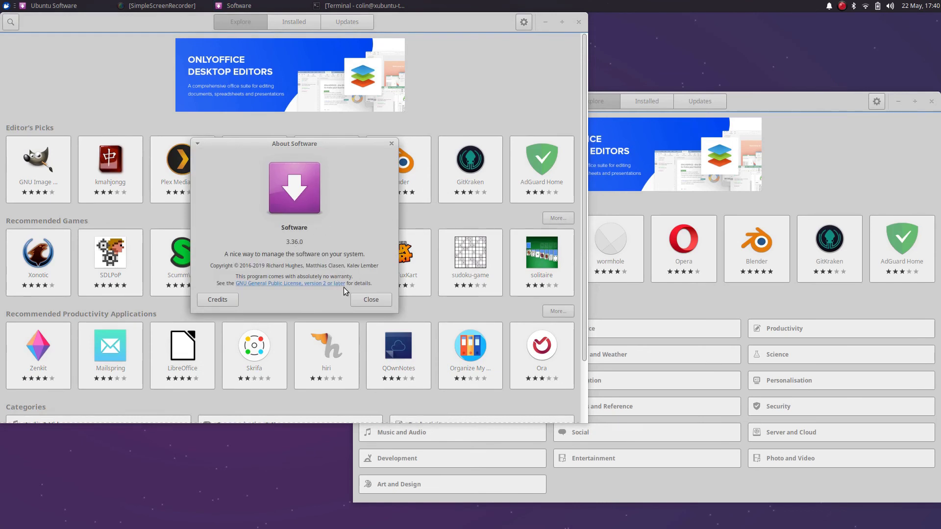
click(354, 299)
click(813, 104)
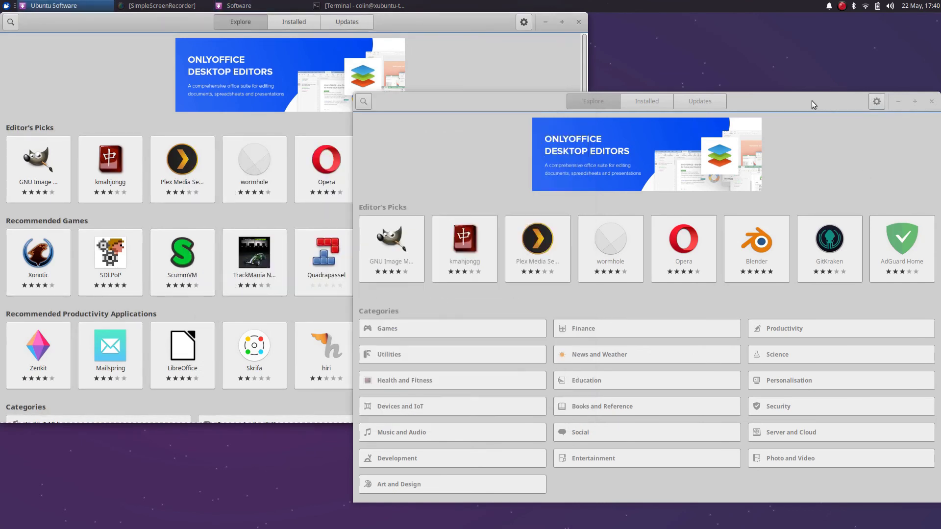
click(877, 101)
click(891, 167)
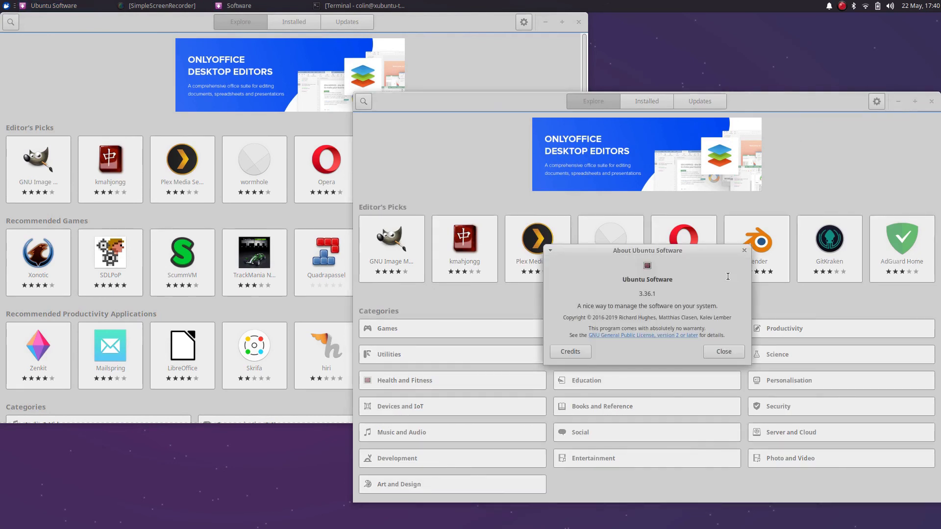
click(733, 358)
drag(815, 109, 755, 79)
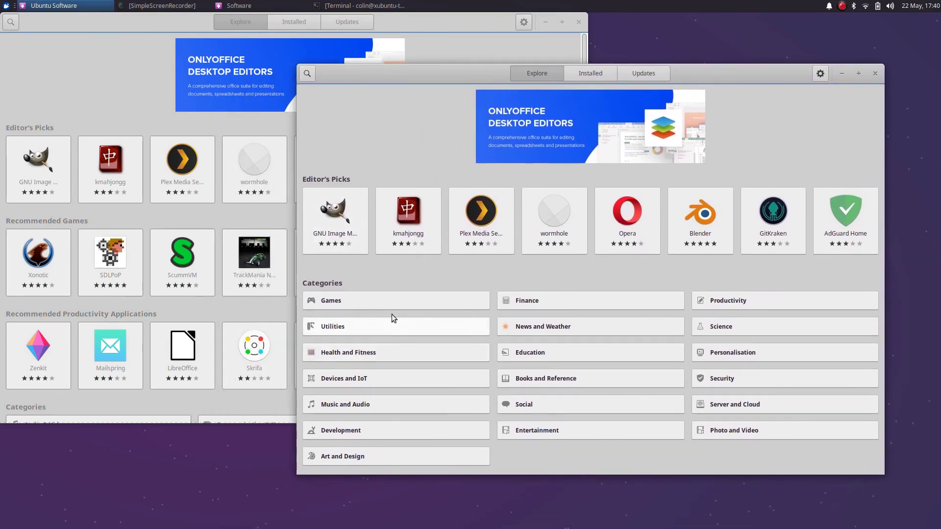
Step: Look over the GIMP details page in both store windows, returning to Explore
click(347, 216)
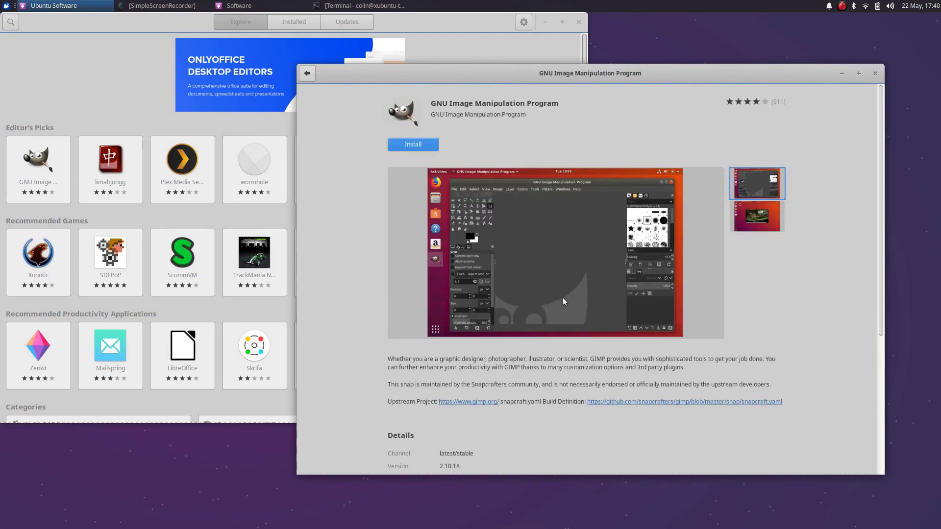
scroll(548, 316, down, 5)
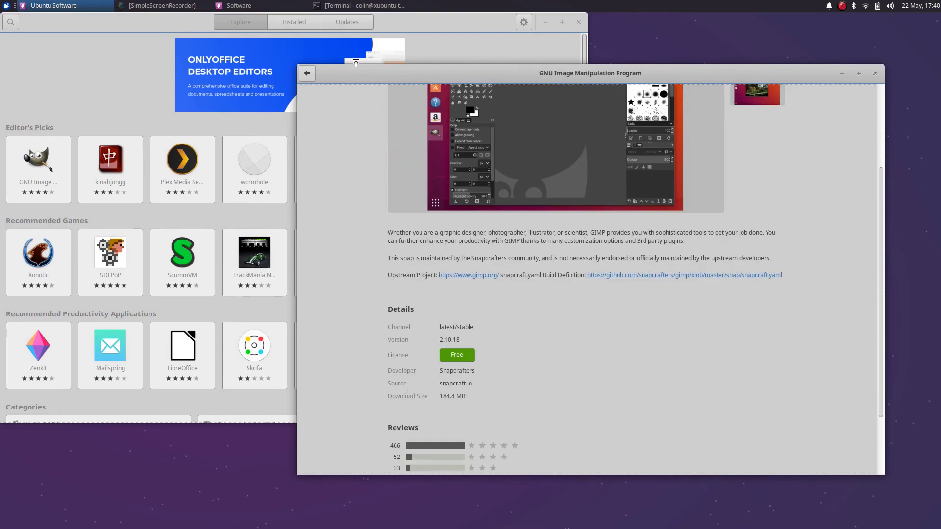
click(306, 73)
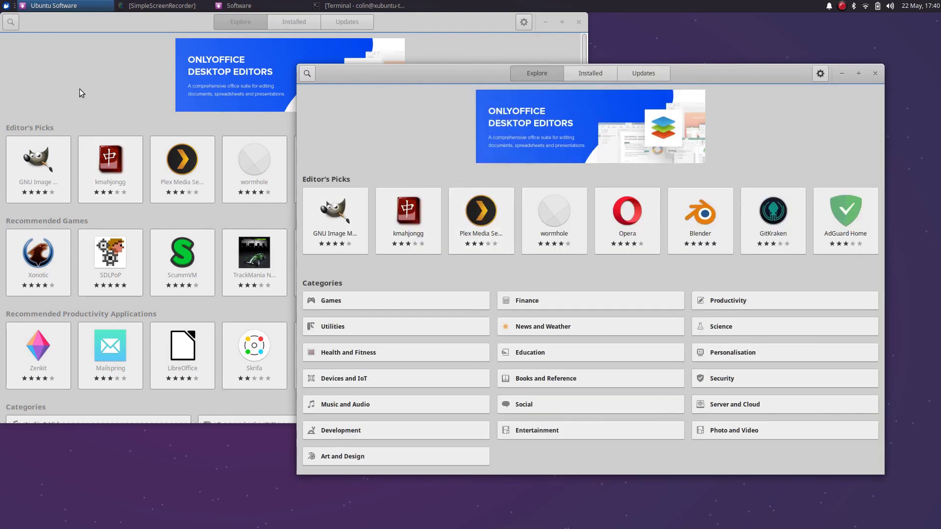
click(34, 165)
click(33, 164)
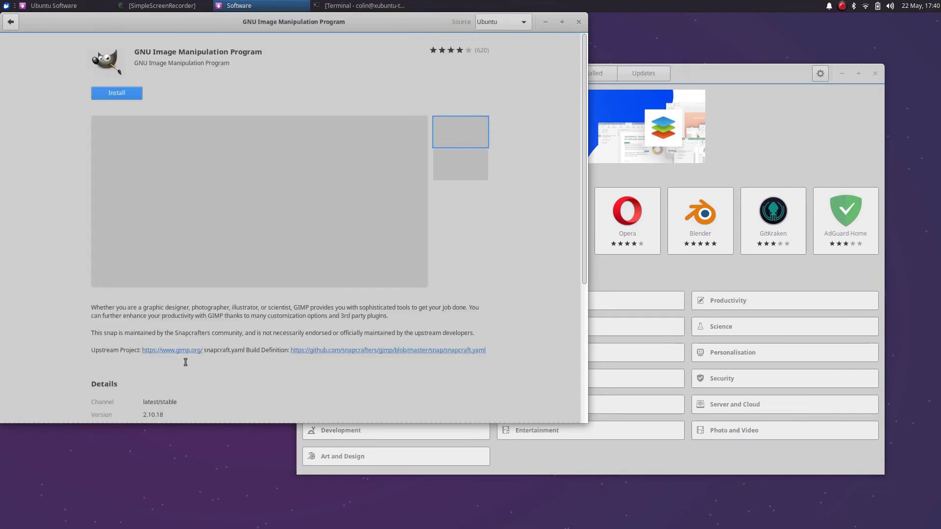
scroll(186, 366, down, 2)
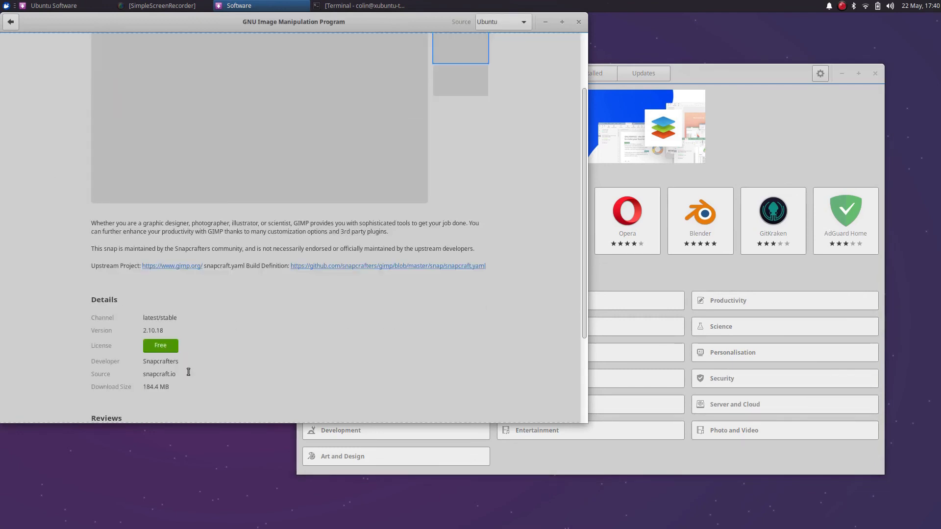
click(10, 22)
Step: View the ONLYOFFICE Desktop Editors details page, then close that window
click(848, 123)
click(848, 124)
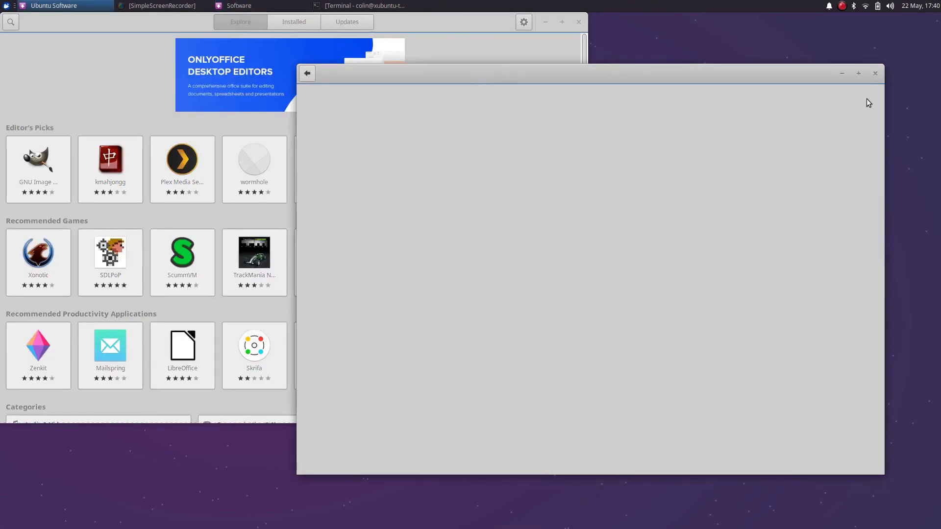
click(875, 74)
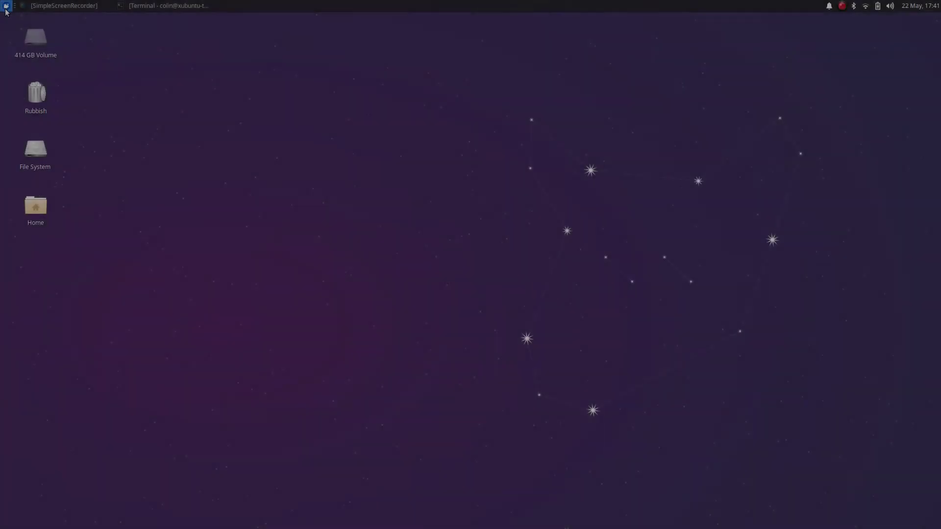
Step: Launch Catfish File Search from All Applications, keeping the home folder as search location
click(5, 6)
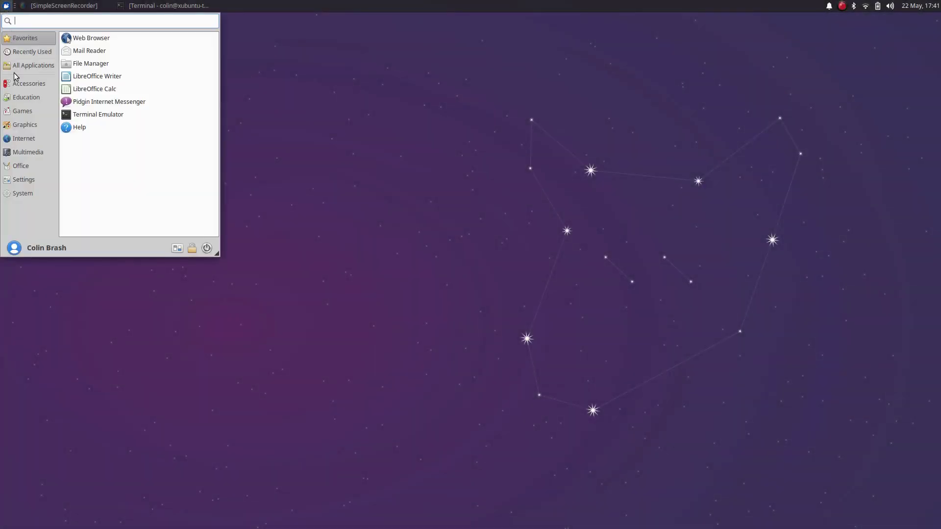
click(29, 68)
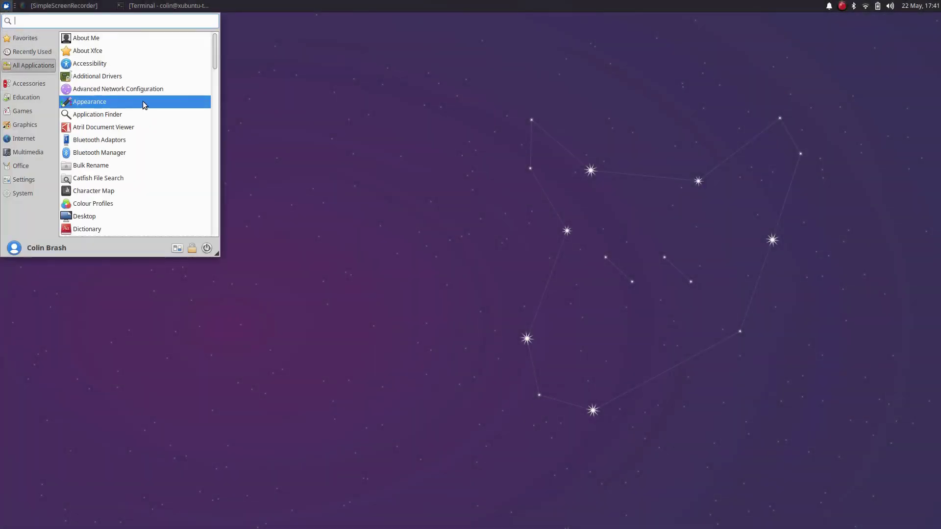
click(102, 183)
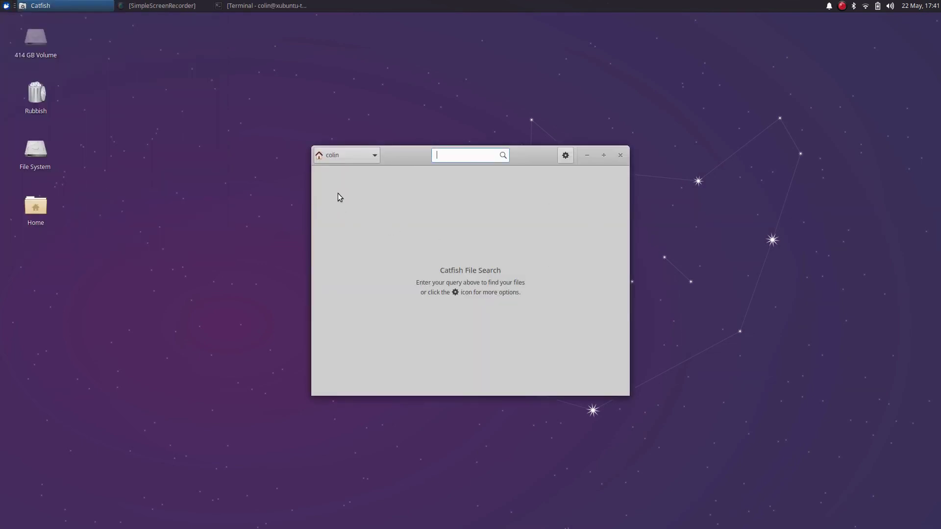
click(375, 155)
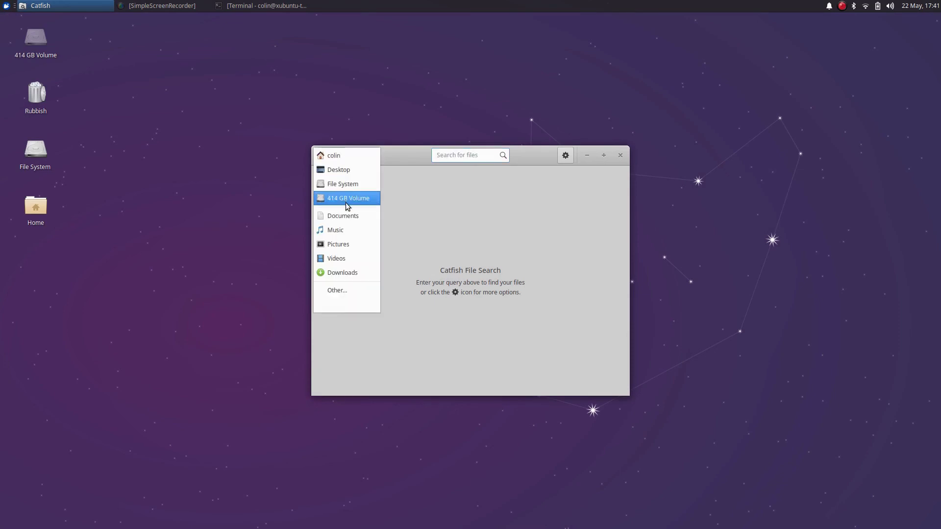
click(341, 291)
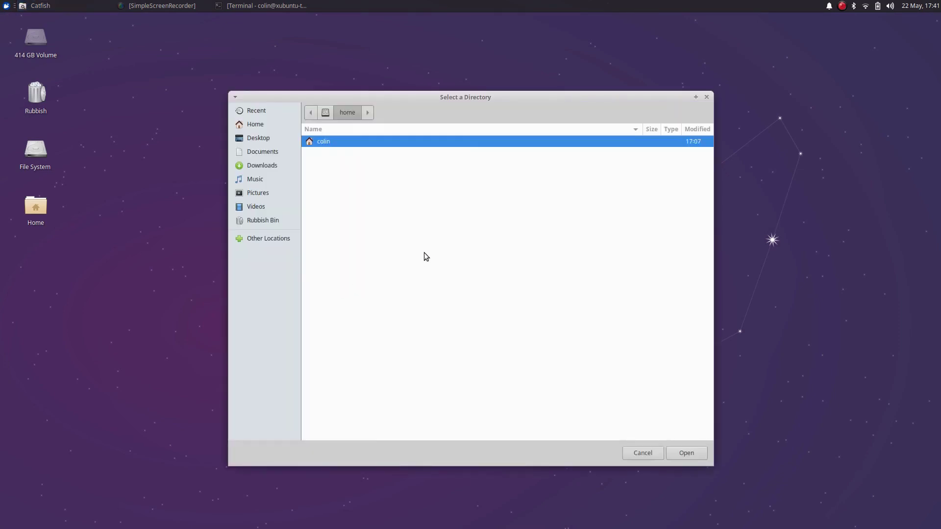
click(642, 451)
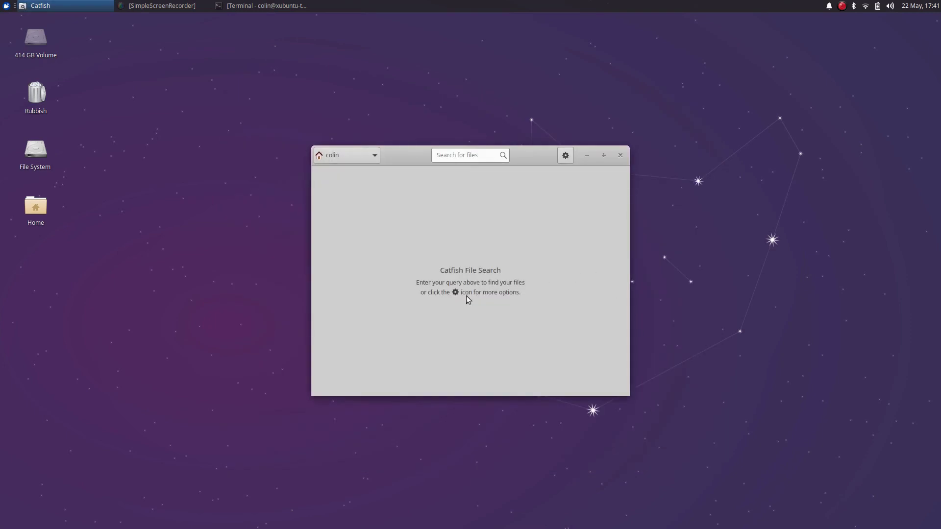
Step: Show the sidebar, set the Classic (Titlebar) layout in Preferences, and close Catfish
click(565, 155)
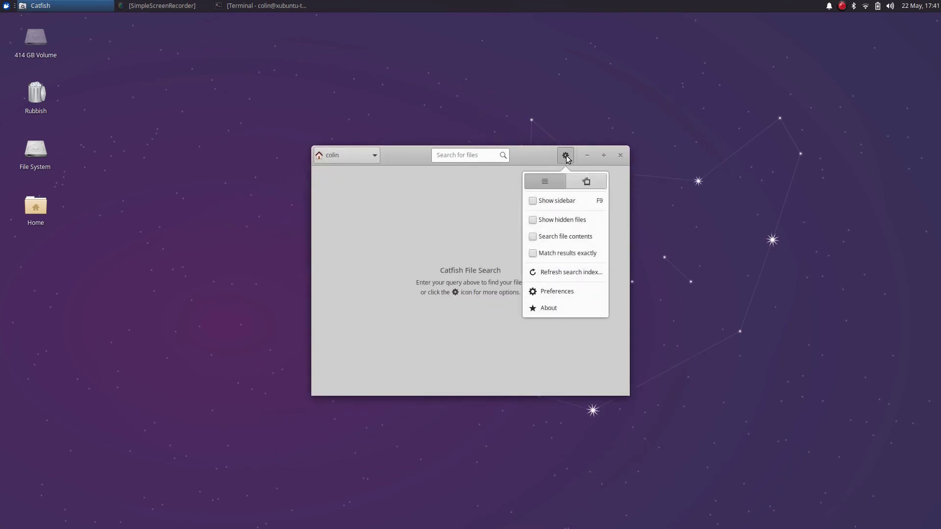
click(566, 201)
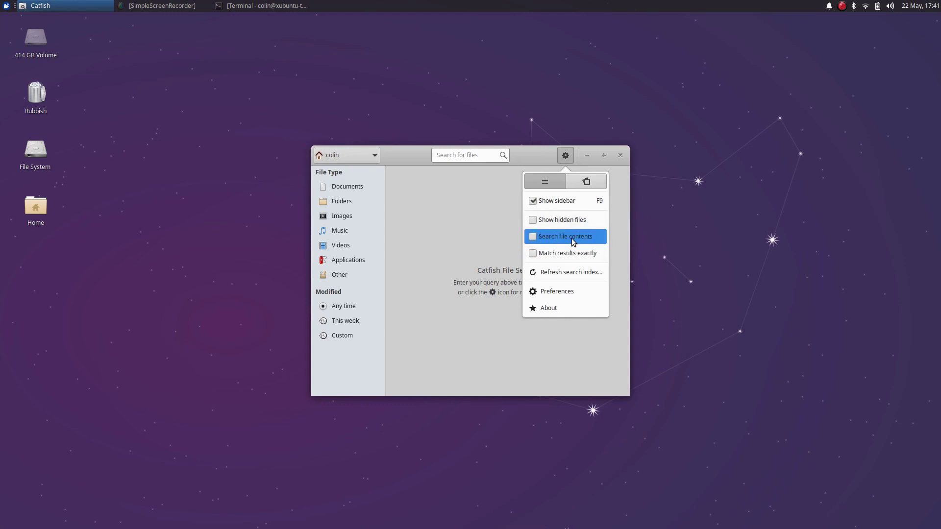
click(557, 292)
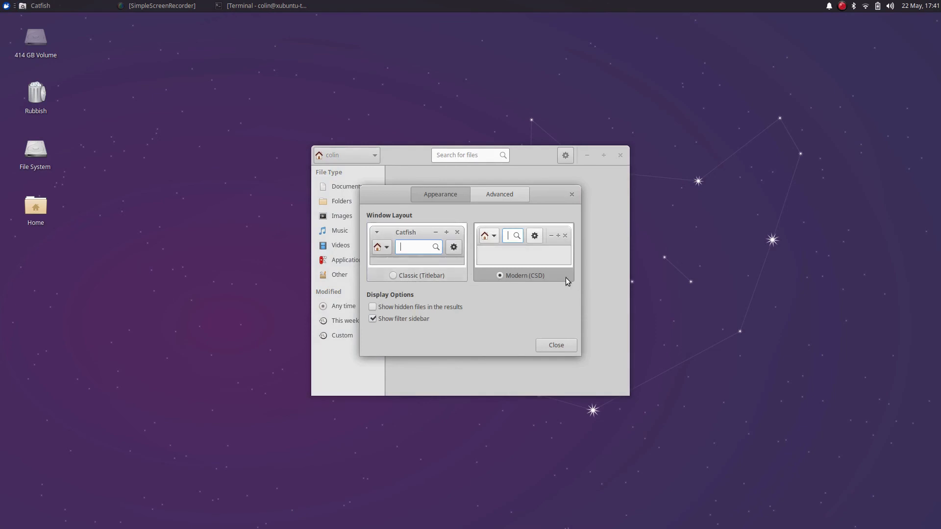
click(389, 276)
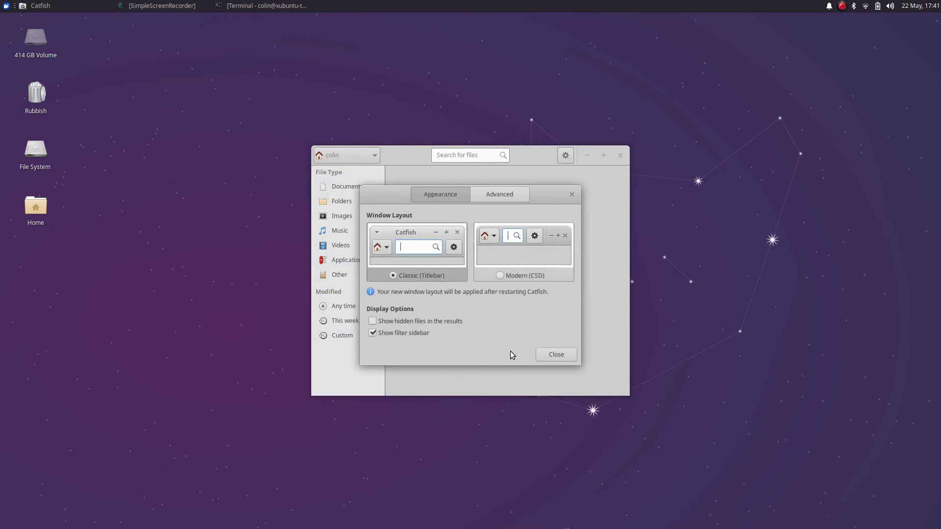
click(539, 358)
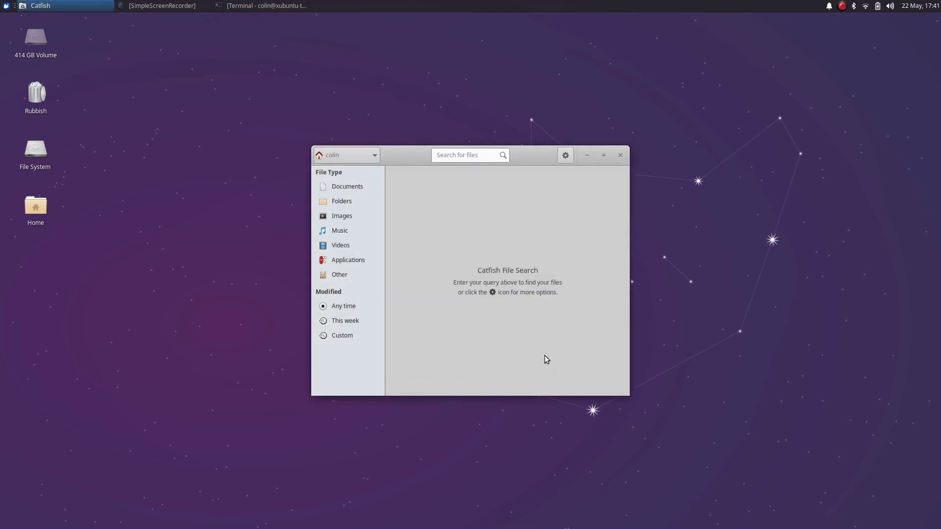
click(619, 155)
Step: Relaunch Catfish, hide the File Type and Modified sidebar, and close it
click(6, 6)
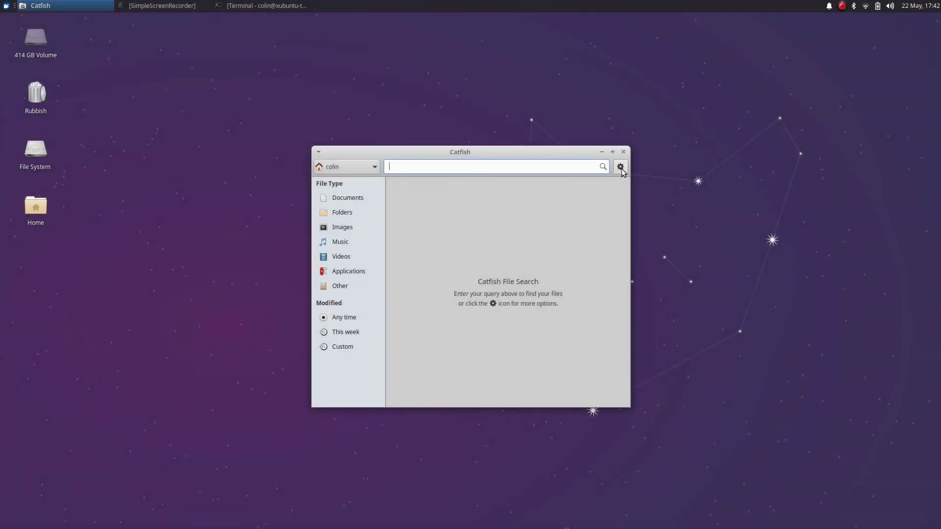
click(621, 166)
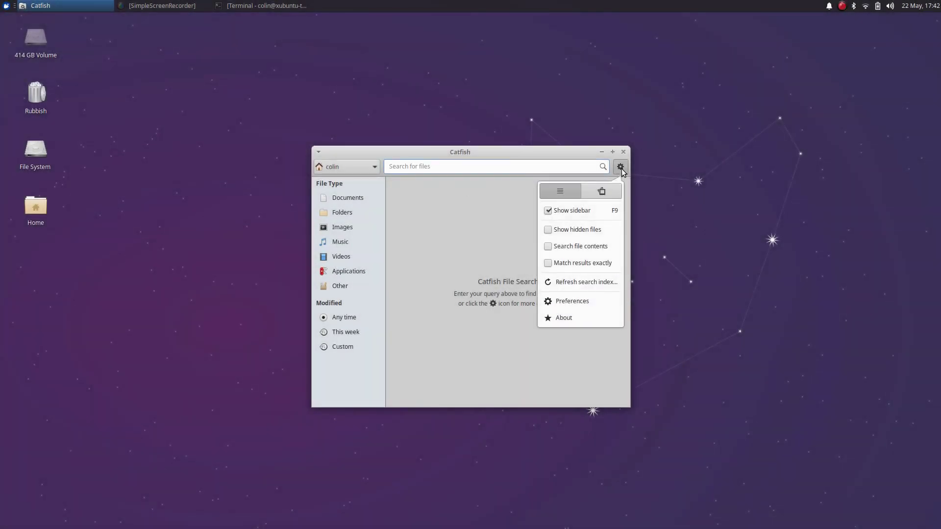
click(573, 214)
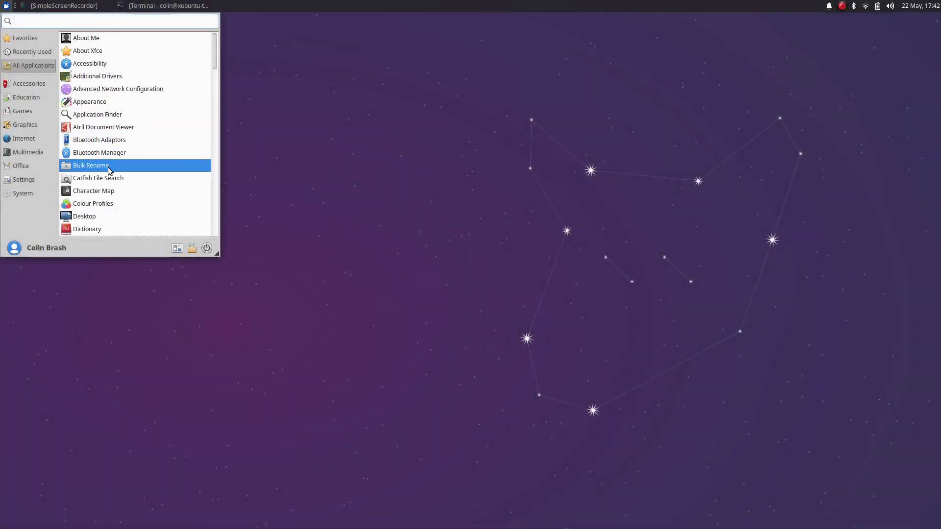
click(117, 172)
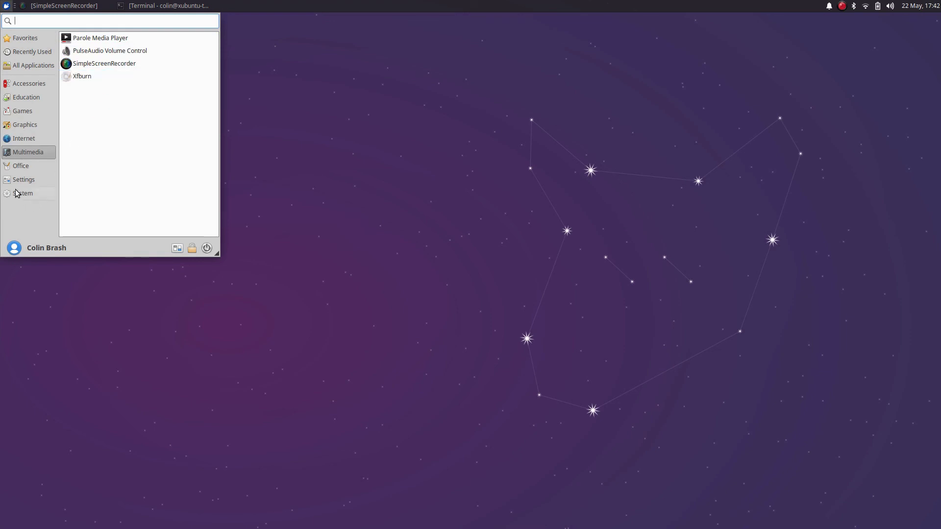
Step: Browse the Office, Graphics, Games and Accessories categories in the applications menu
click(28, 168)
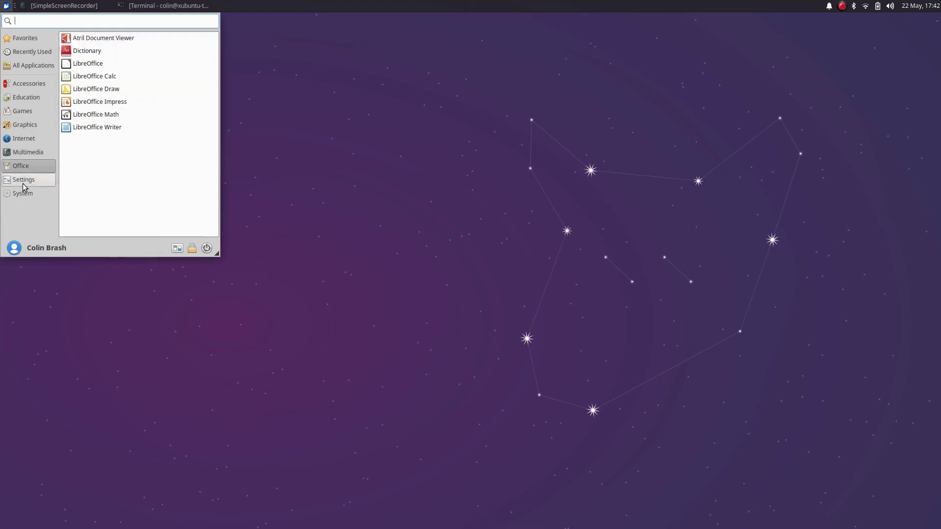
click(25, 125)
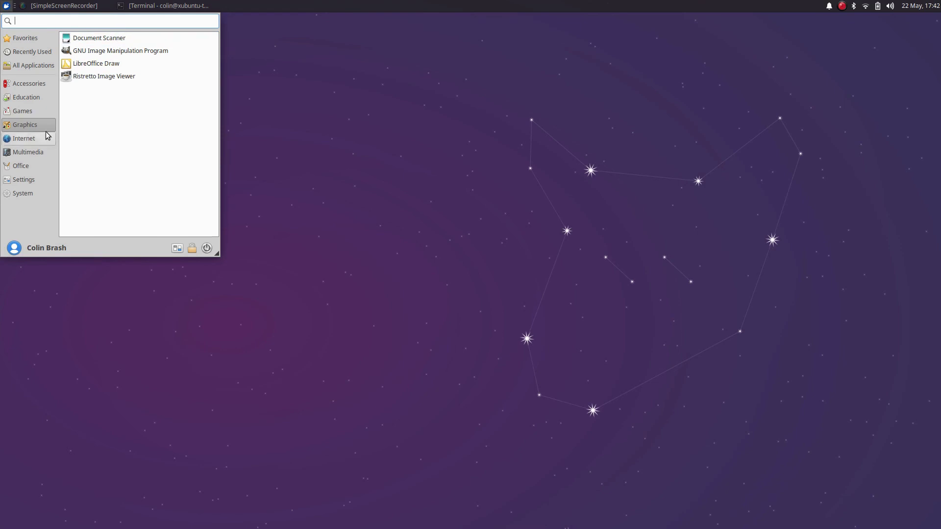
click(22, 111)
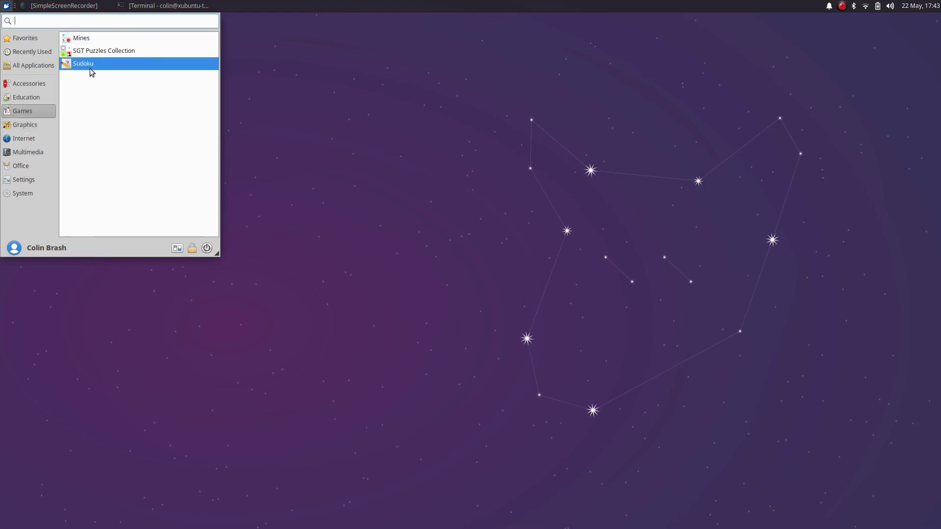
click(29, 83)
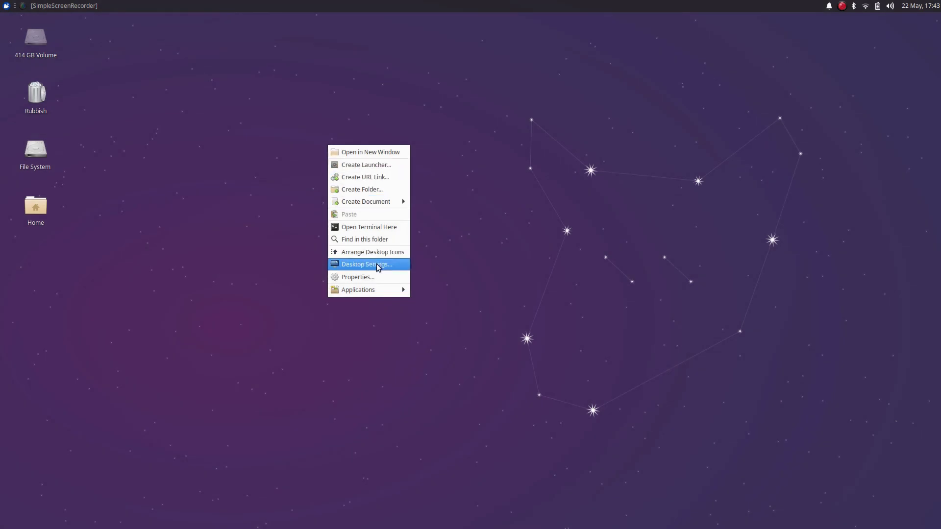
Step: In maximised Desktop Settings, pick the orange-circle wallpaper with white curves, then close
click(379, 265)
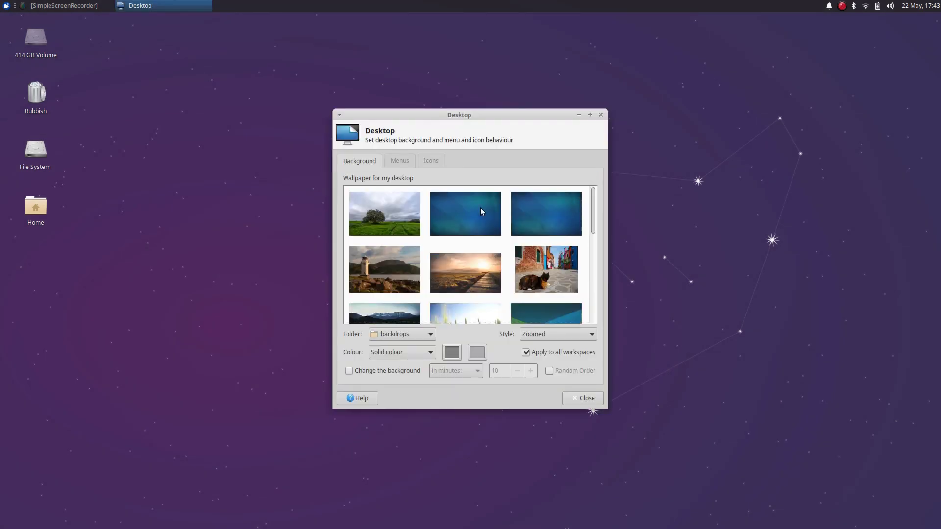
scroll(480, 211, down, 4)
double_click(502, 116)
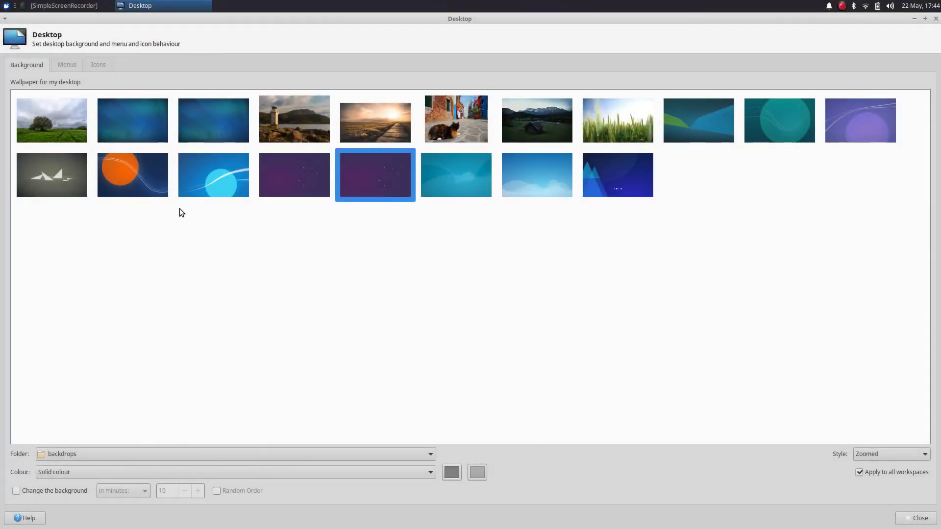
click(132, 179)
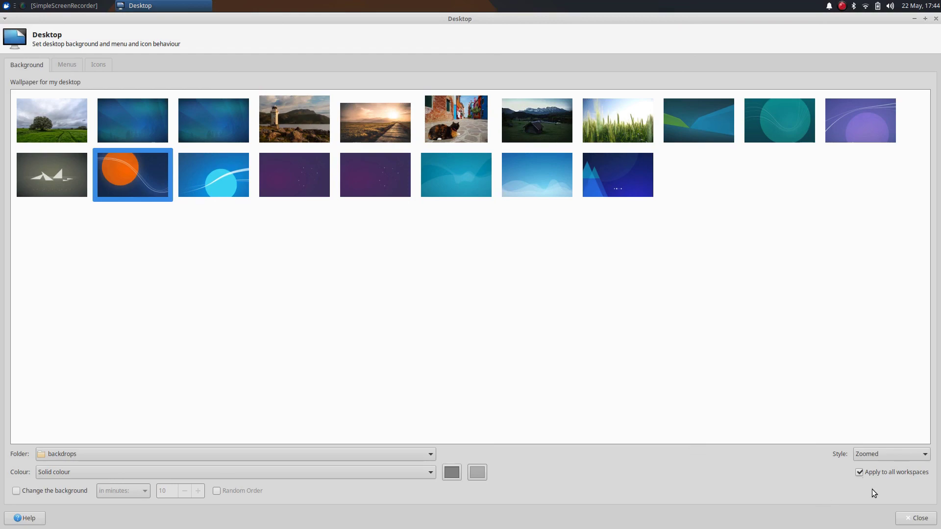
click(920, 519)
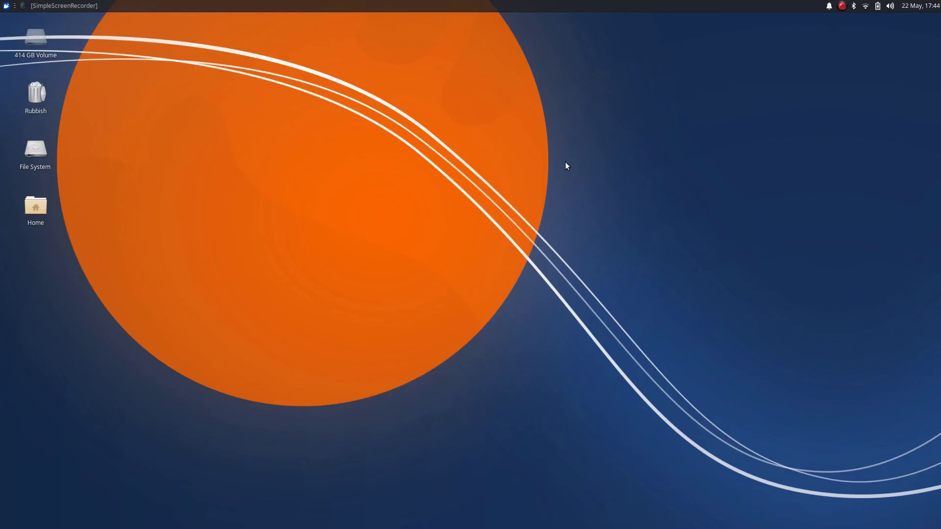